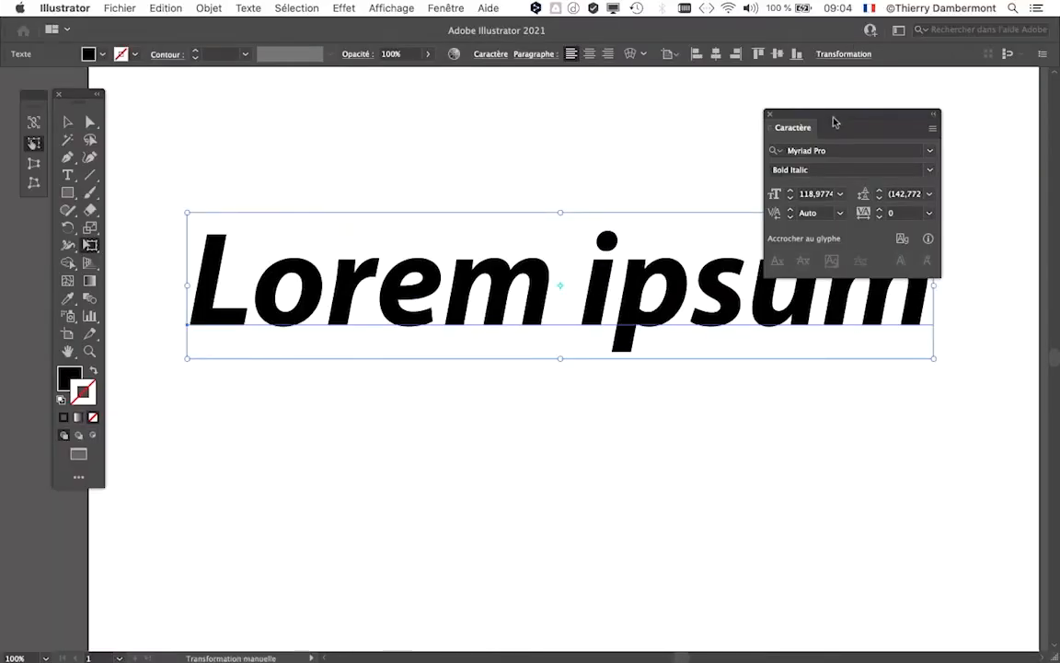
# Set the kerning of the Lorem ipsum text to Optique, close the Caractère panel and deselect the text.
pyautogui.moveTo(834, 121); pyautogui.dragTo(433, 5)
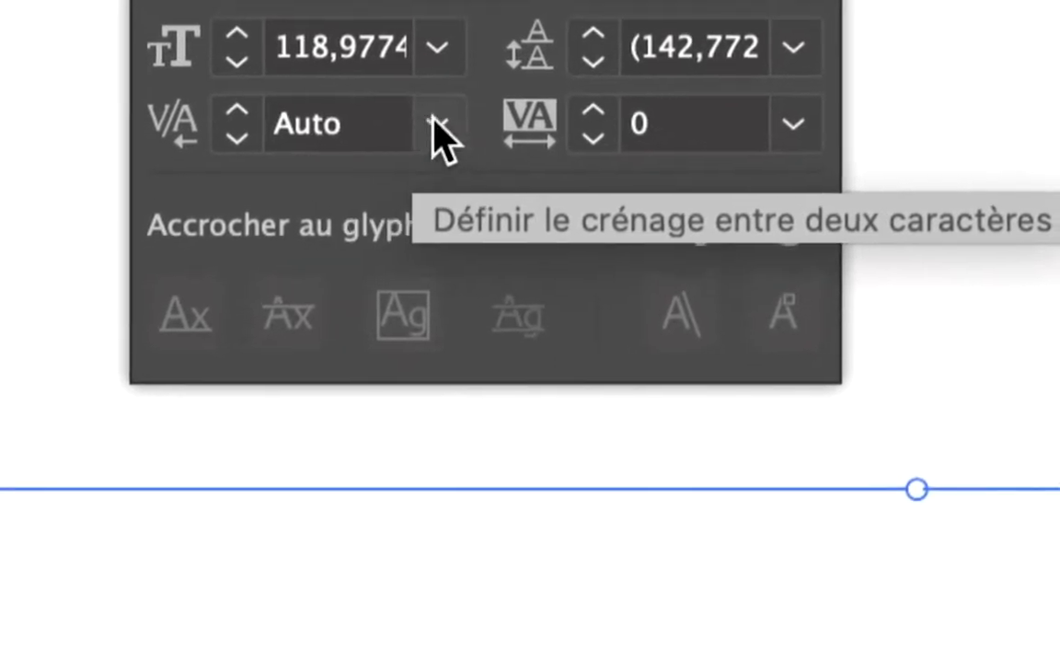
pyautogui.click(438, 127)
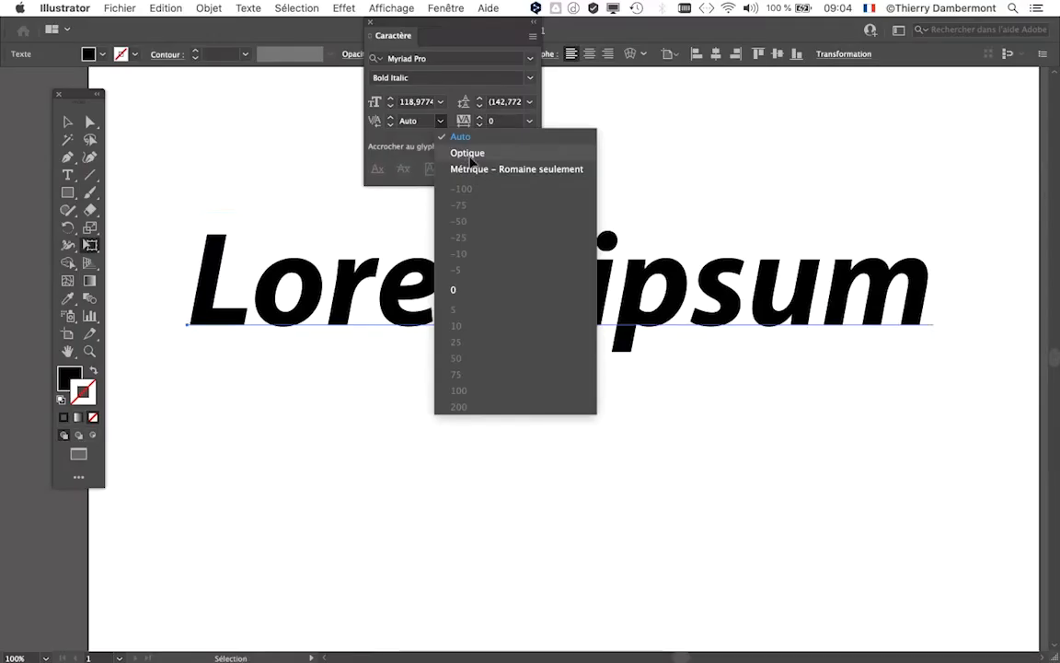
pyautogui.click(467, 154)
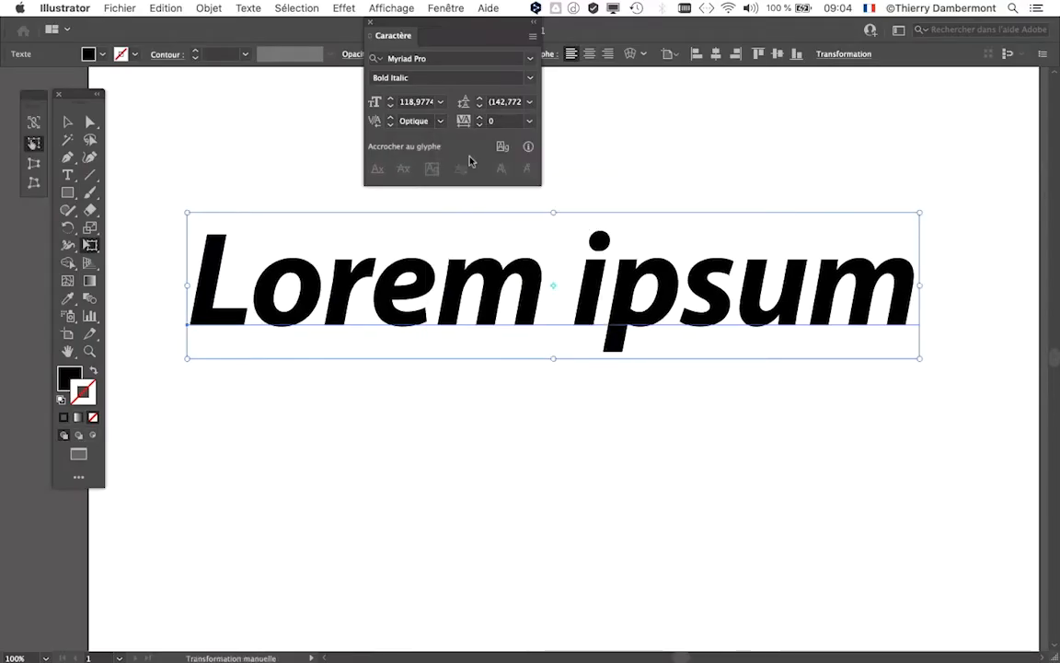
pyautogui.click(370, 22)
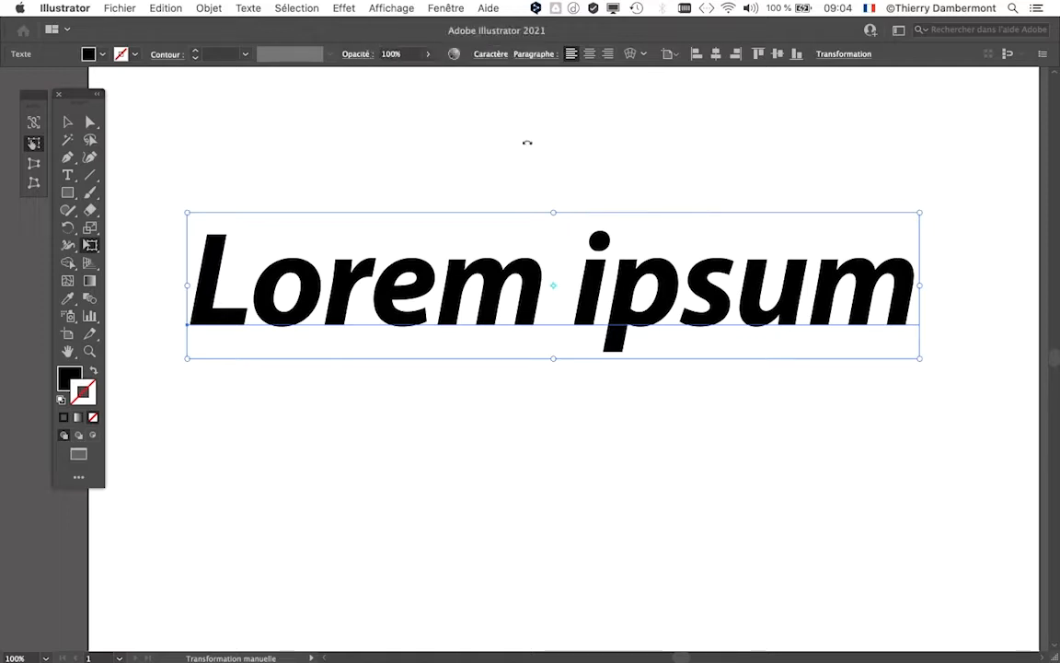
pyautogui.click(69, 122)
pyautogui.click(324, 156)
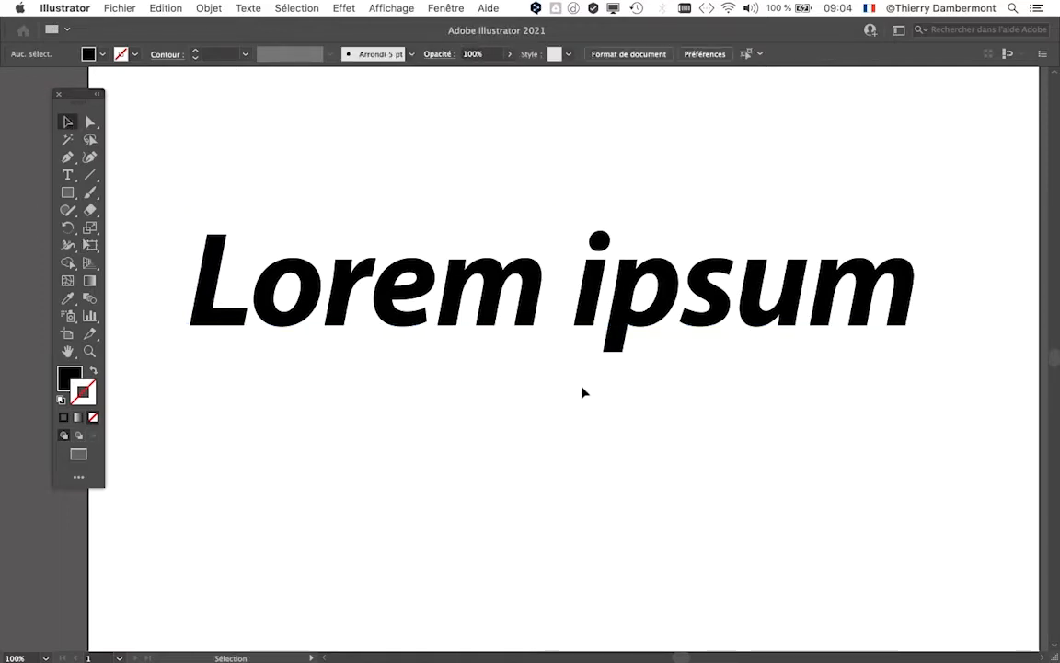
# Open the Nuancier panel and place it beside the Lorem ipsum text.
pyautogui.scroll(-1, 582, 391)
pyautogui.moveTo(501, 384); pyautogui.dragTo(355, 333)
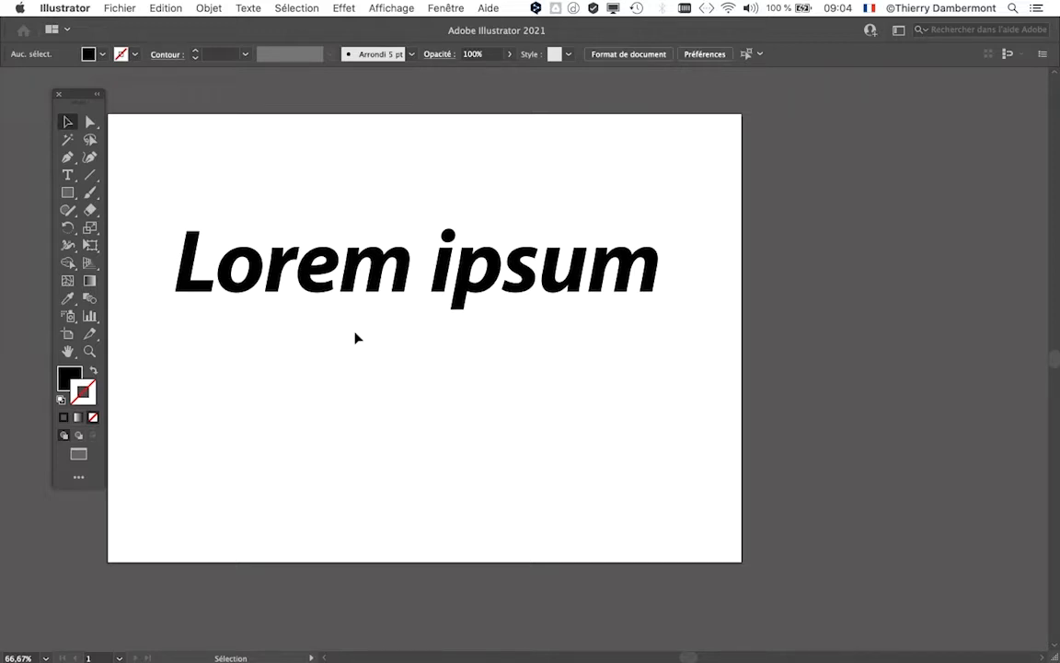
pyautogui.click(456, 6)
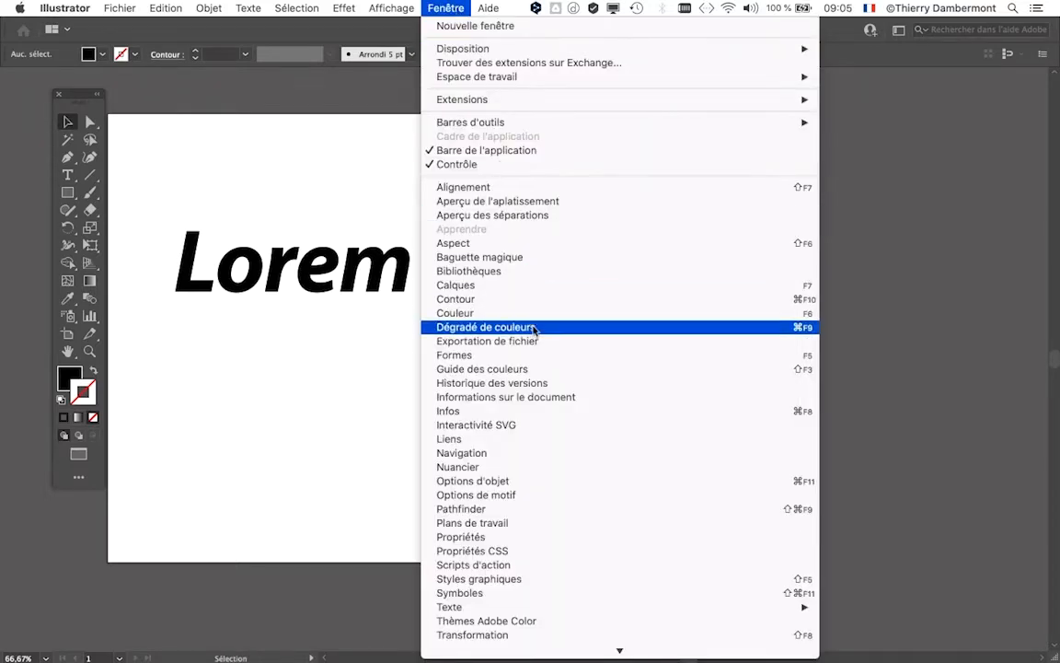
pyautogui.click(534, 466)
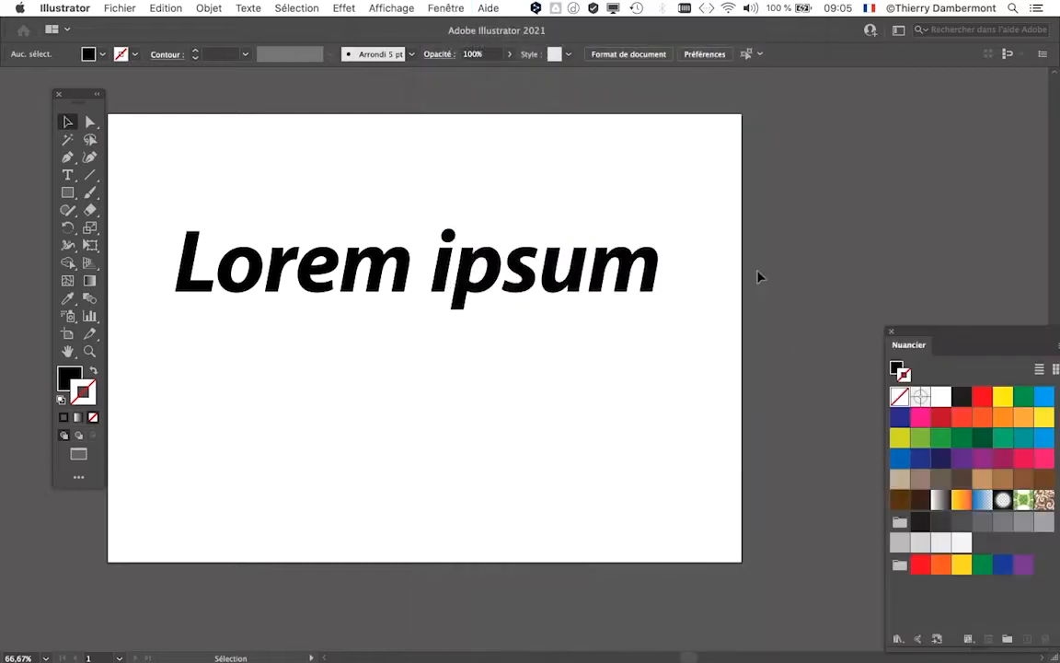
pyautogui.moveTo(922, 332); pyautogui.dragTo(748, 134)
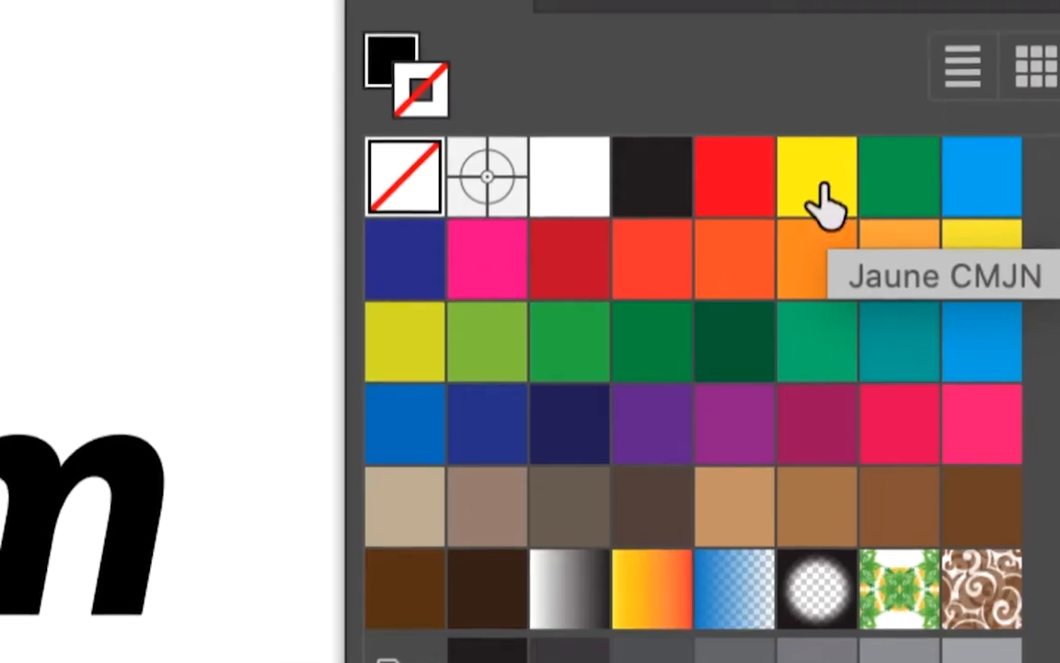
# Try the yellow, blue and pink swatches as the stroke colour, finishing with Jaune CMJN.
pyautogui.click(822, 185)
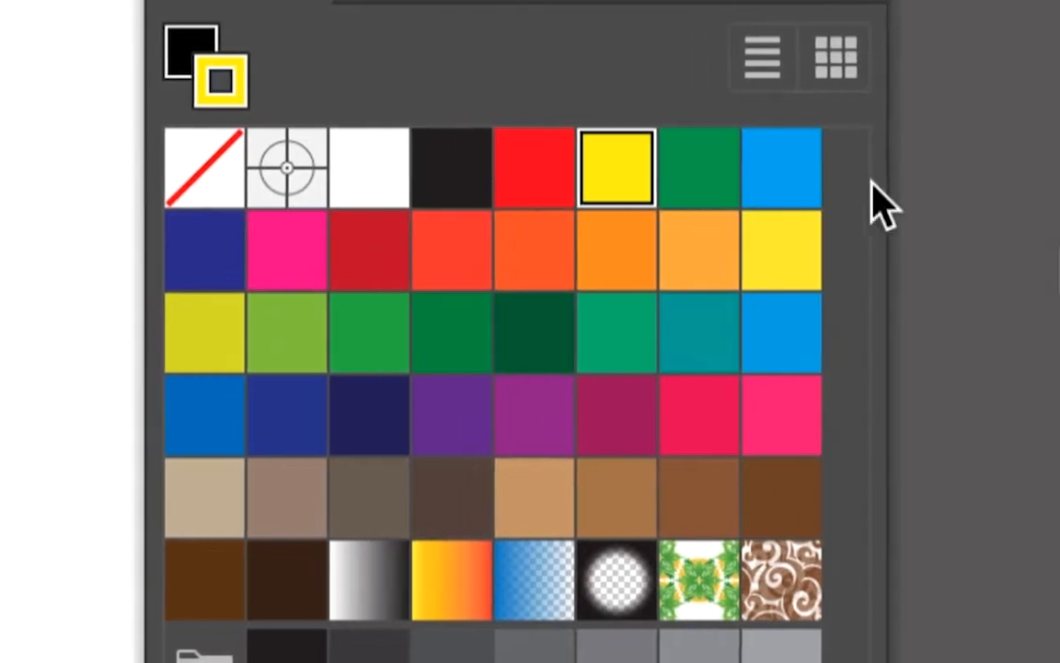
pyautogui.click(810, 184)
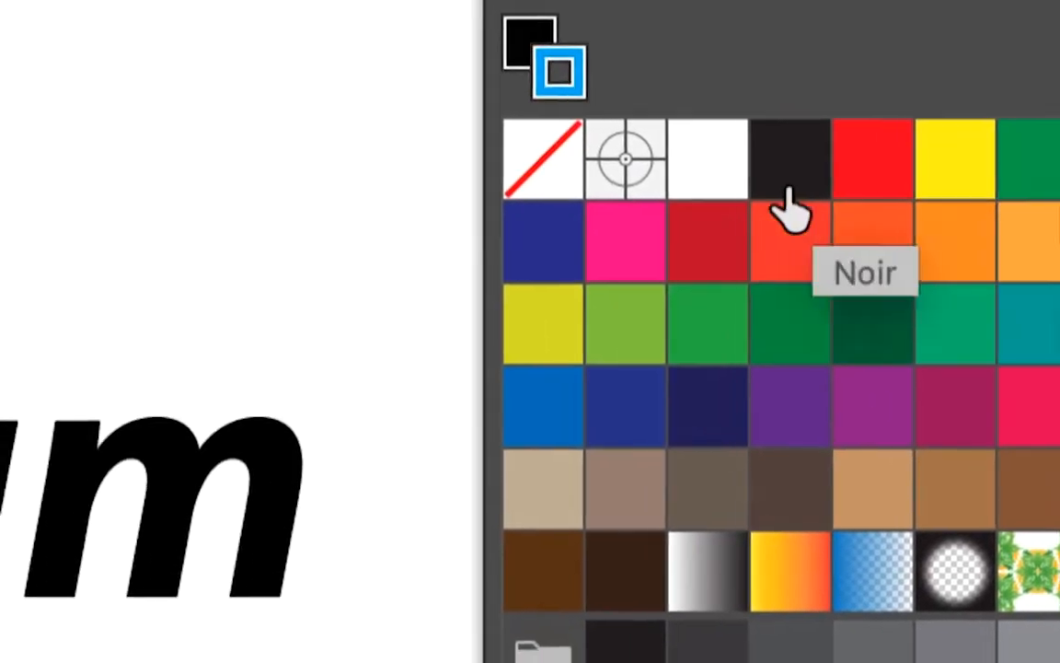
pyautogui.click(335, 253)
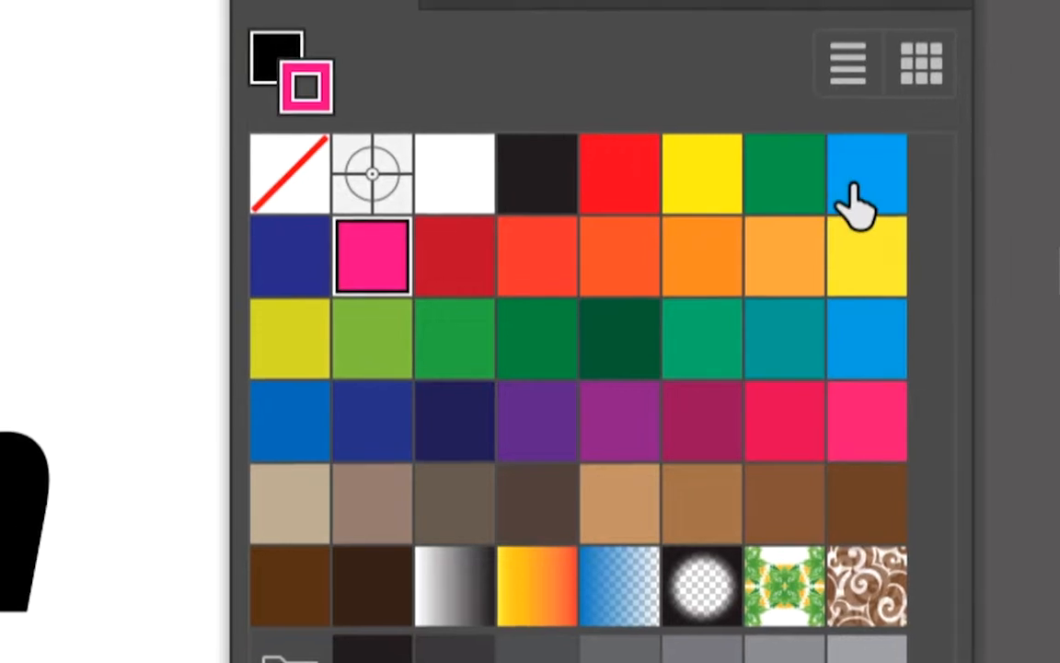
pyautogui.click(856, 207)
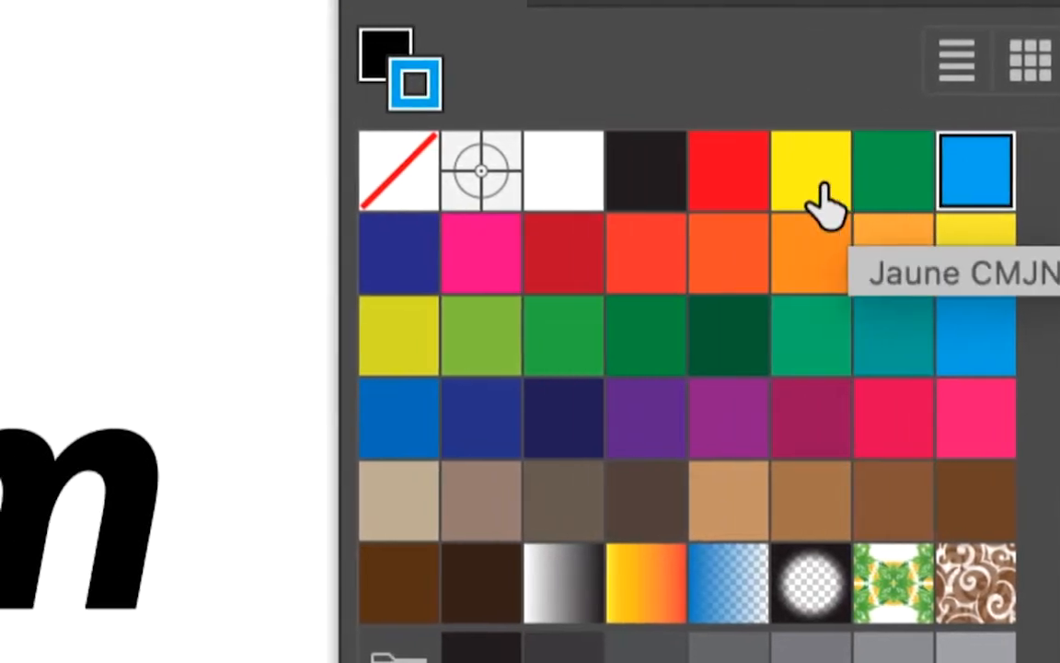
pyautogui.click(820, 195)
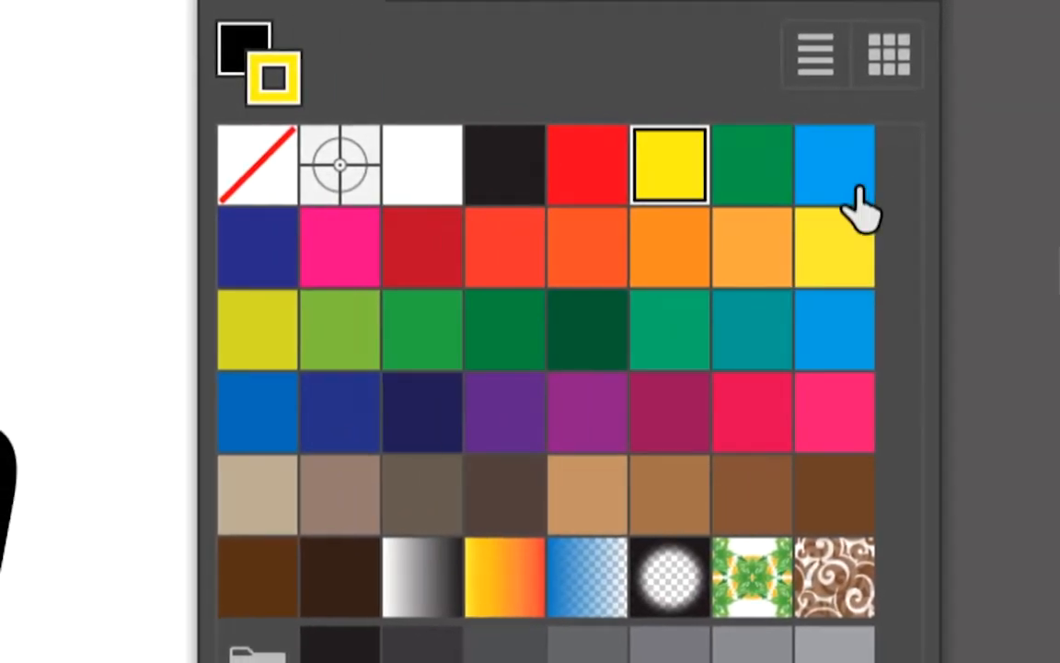
pyautogui.click(996, 198)
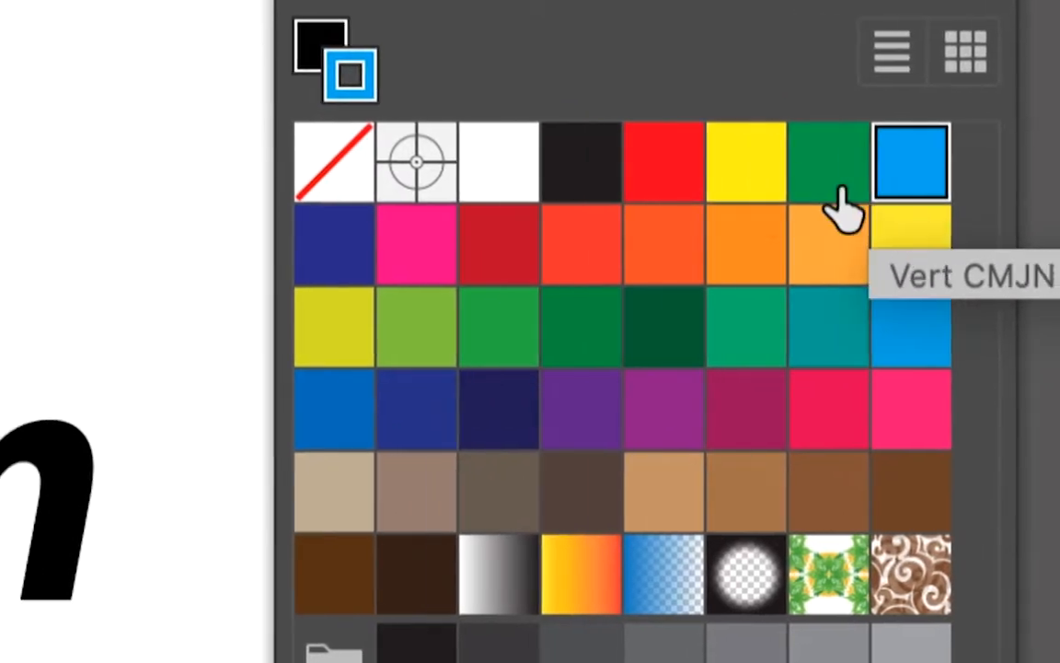
pyautogui.click(688, 184)
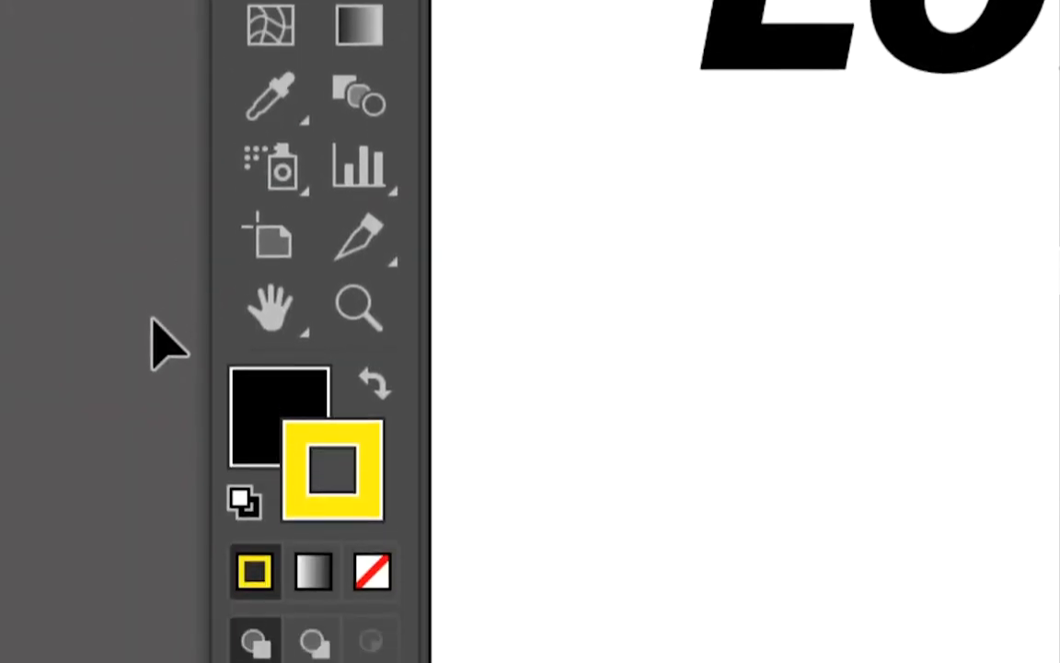
# With the fill active, create a new global Couleur quadri swatch in RVB mode with R=149, V=180 and B=113.
pyautogui.click(172, 334)
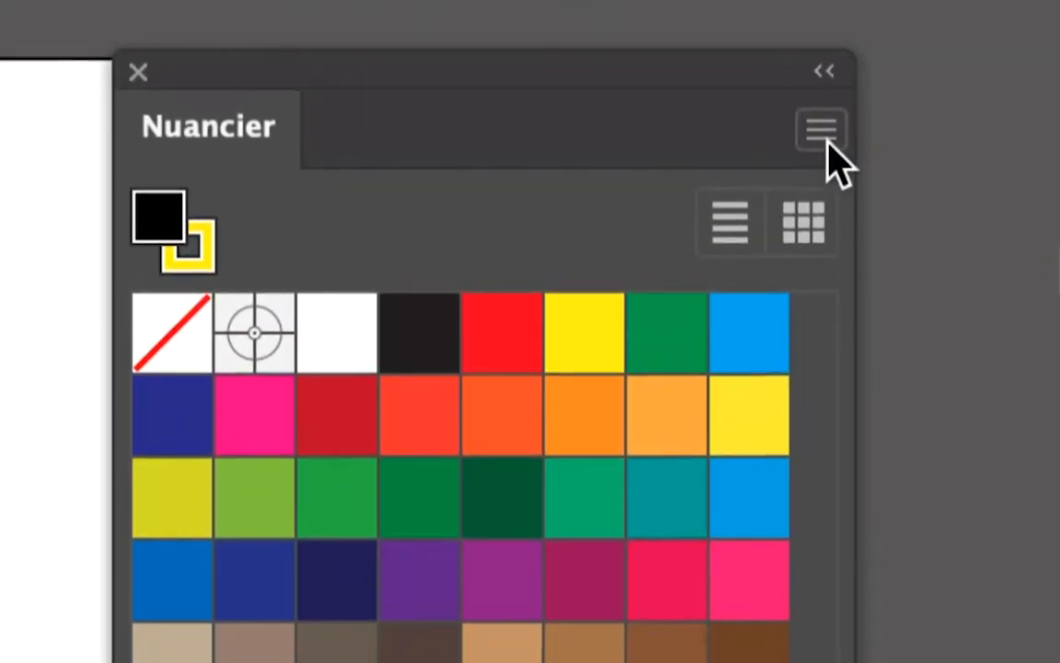
pyautogui.click(822, 134)
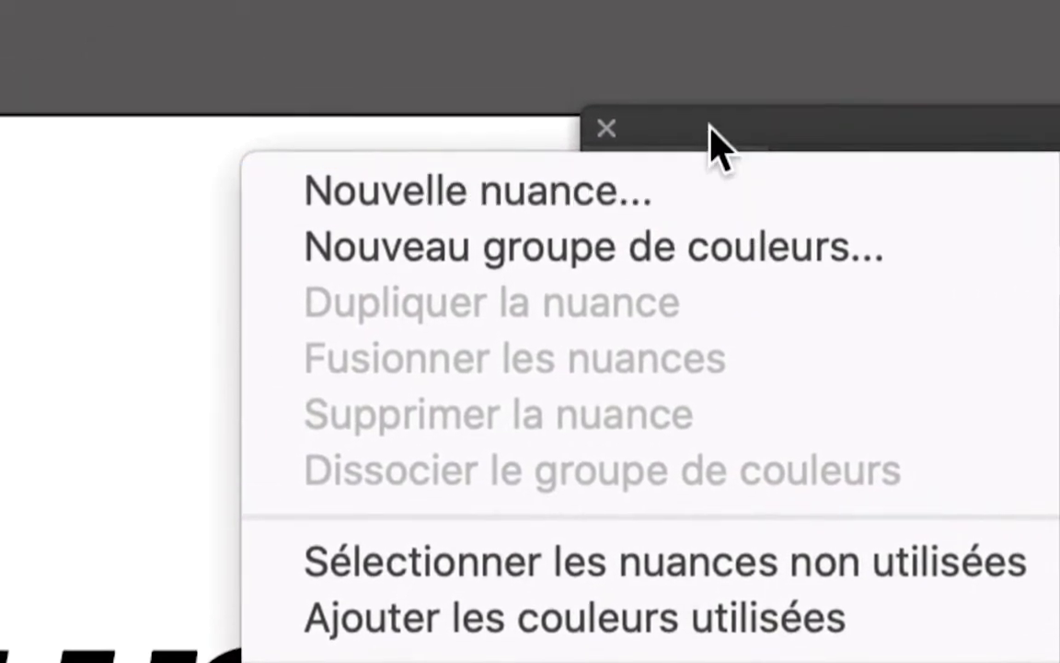
pyautogui.click(718, 148)
pyautogui.click(935, 137)
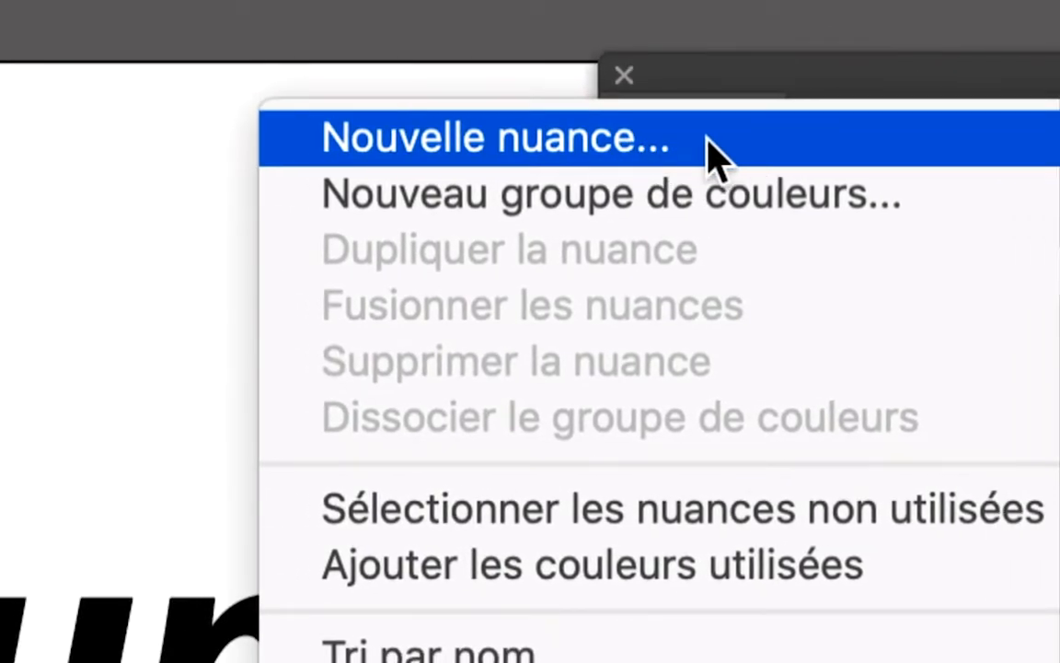
pyautogui.click(713, 152)
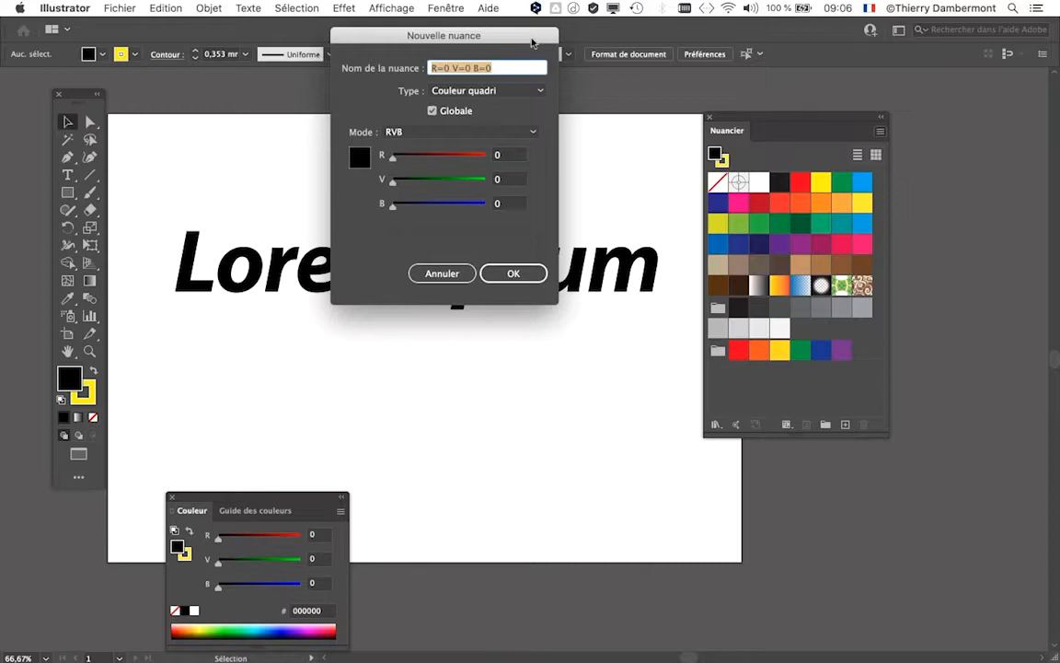
pyautogui.moveTo(532, 42); pyautogui.dragTo(604, 108)
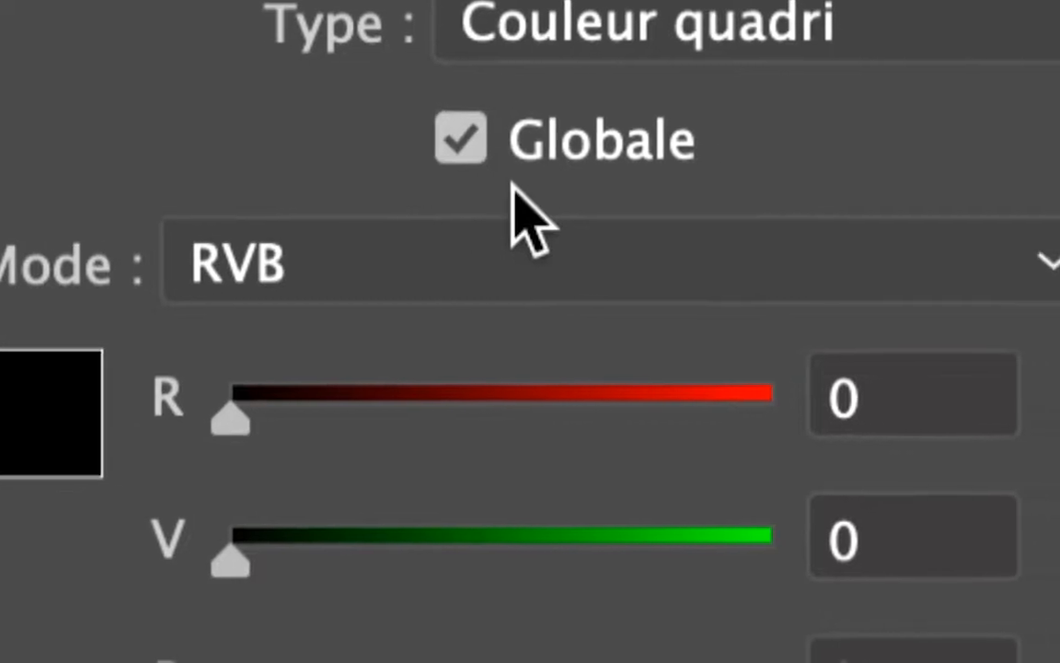
pyautogui.click(516, 217)
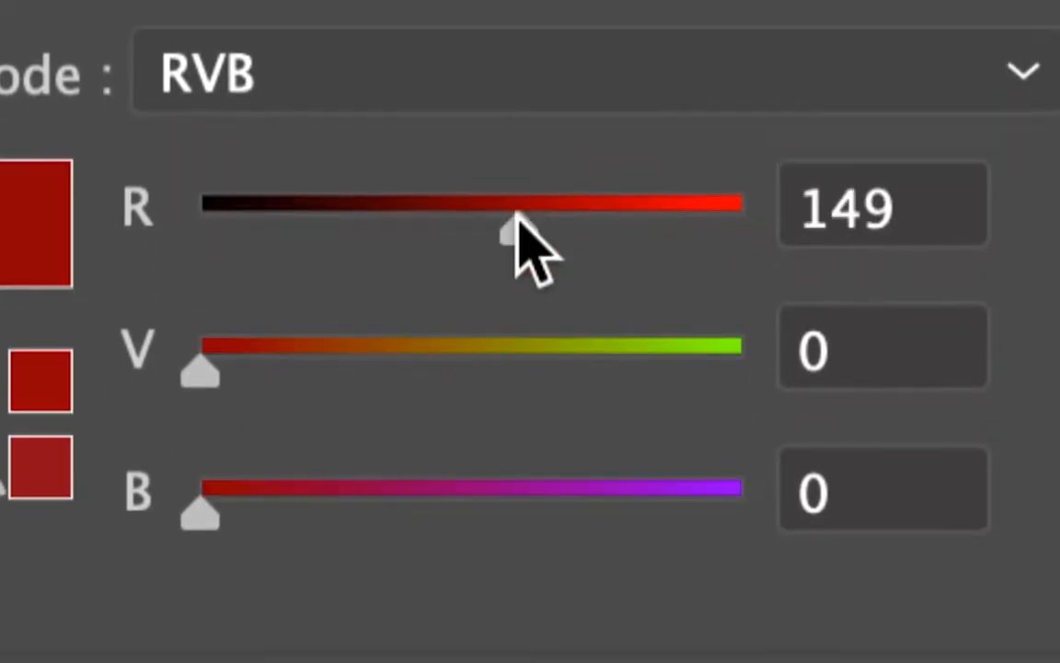
pyautogui.click(580, 359)
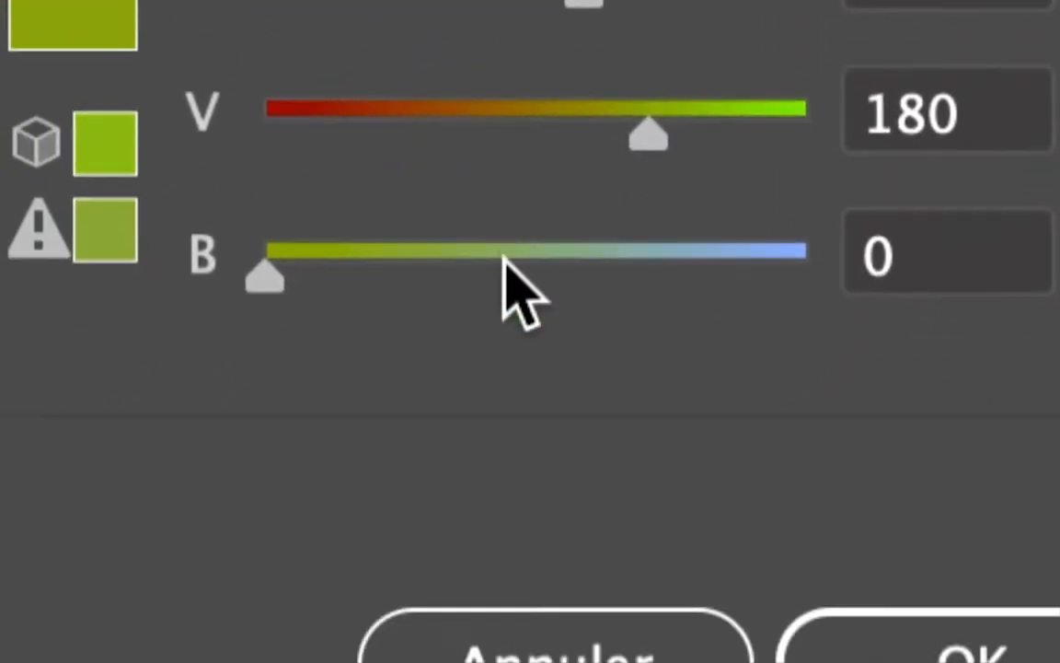
pyautogui.click(507, 293)
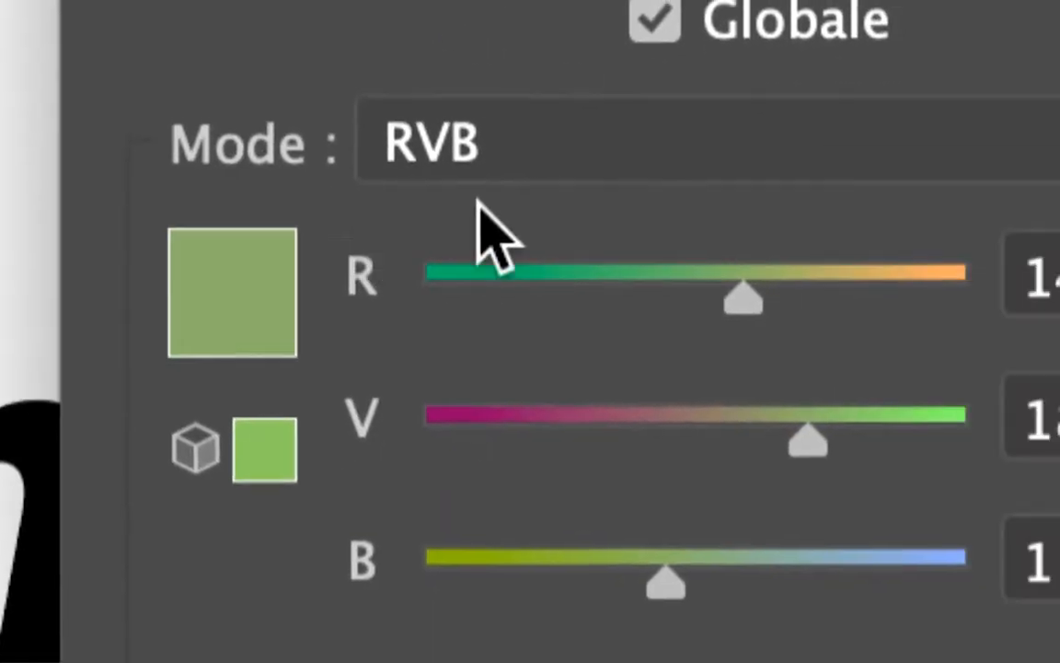
pyautogui.click(391, 492)
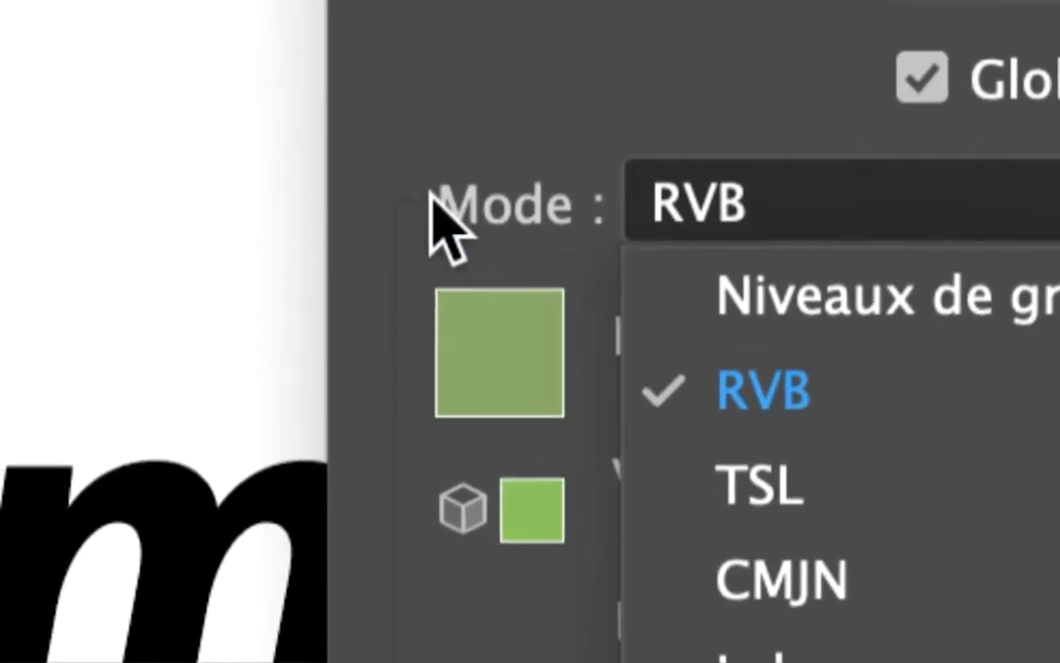
pyautogui.click(50, 23)
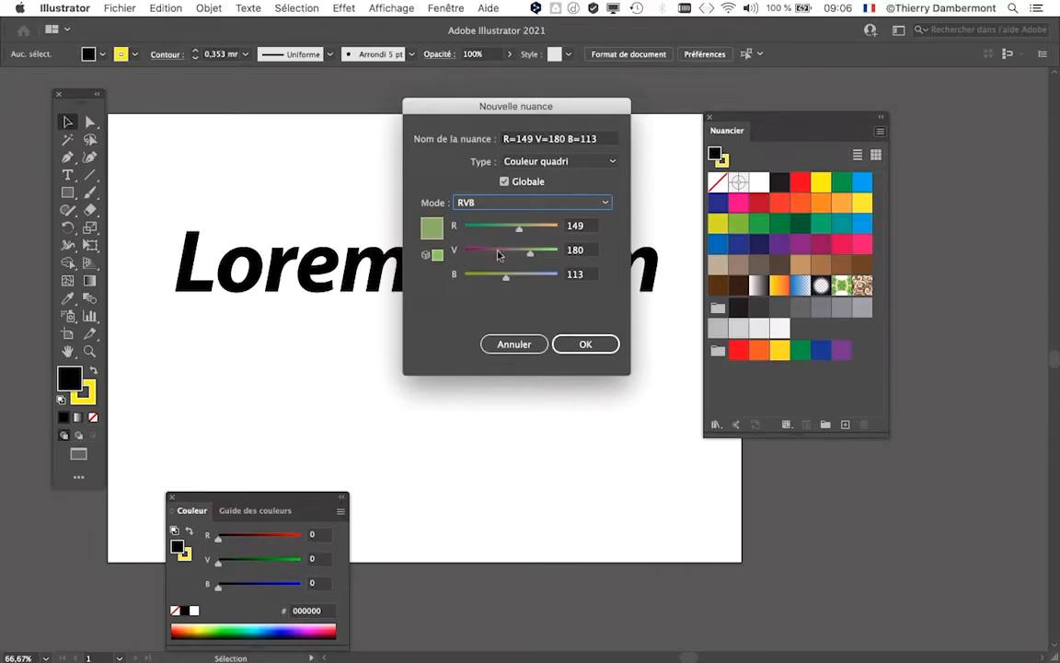
pyautogui.click(602, 347)
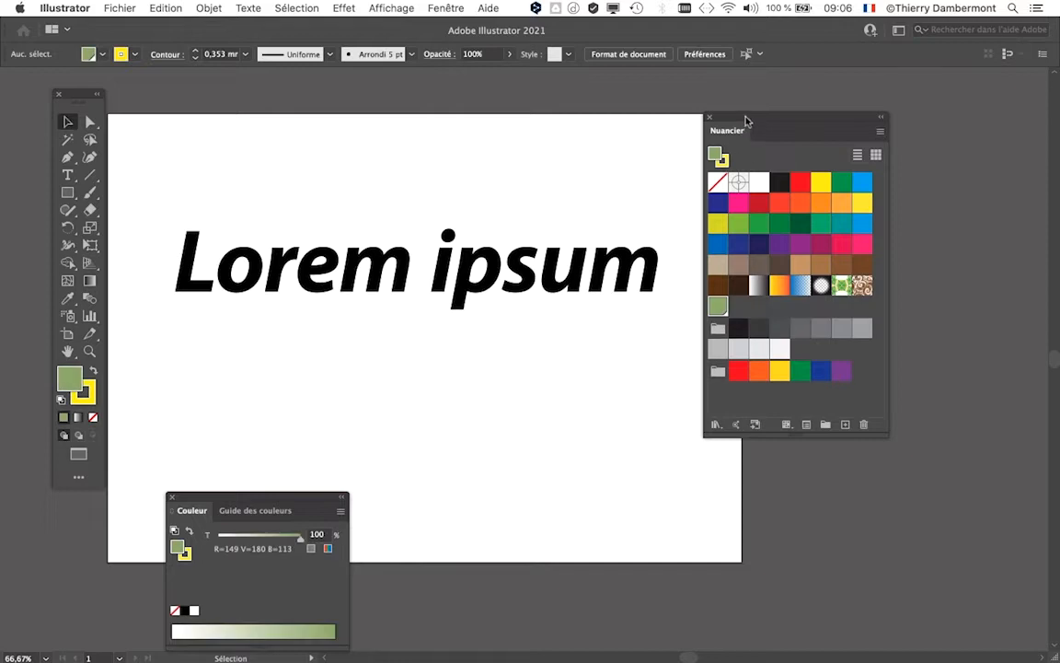
# Move the Nuancier panel clear of the artboard and deselect the new green swatch.
pyautogui.moveTo(746, 120); pyautogui.dragTo(807, 98)
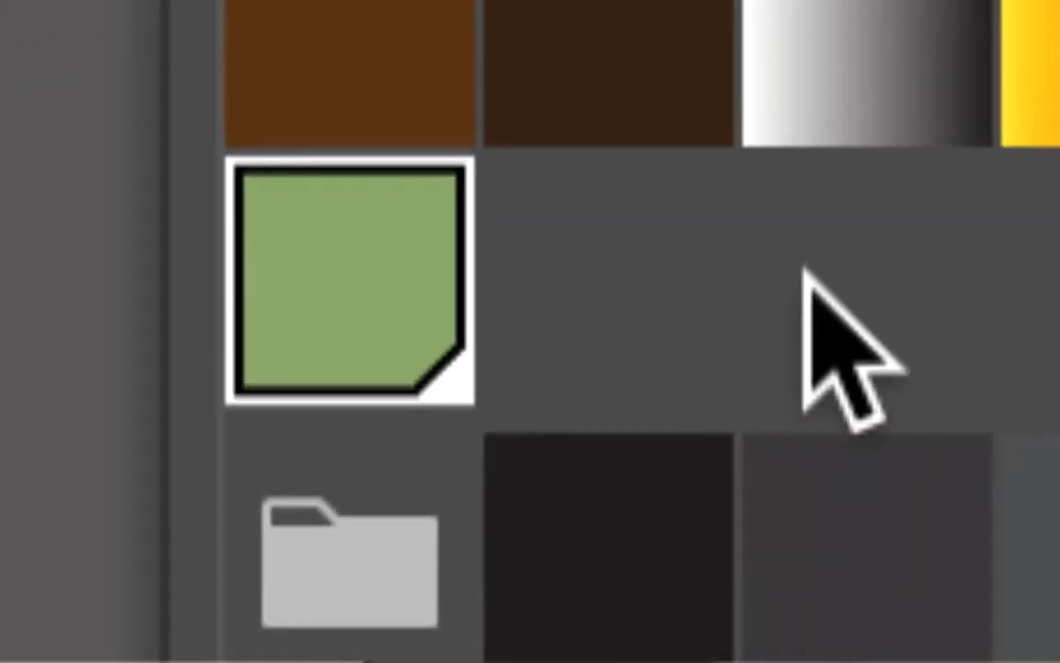
pyautogui.click(804, 271)
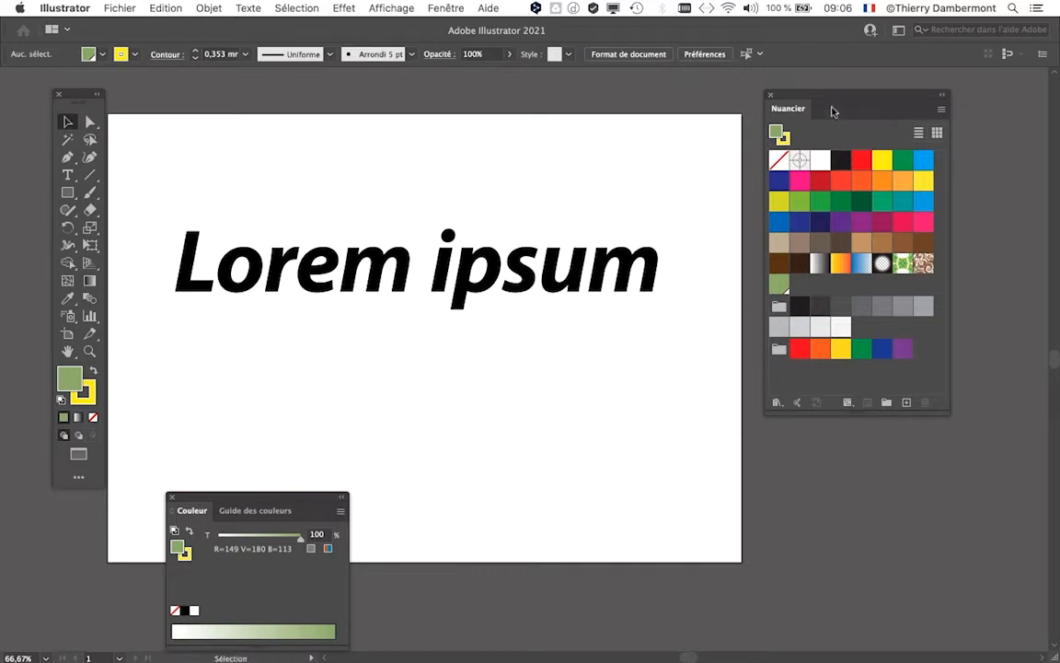
pyautogui.moveTo(829, 95); pyautogui.dragTo(854, 100)
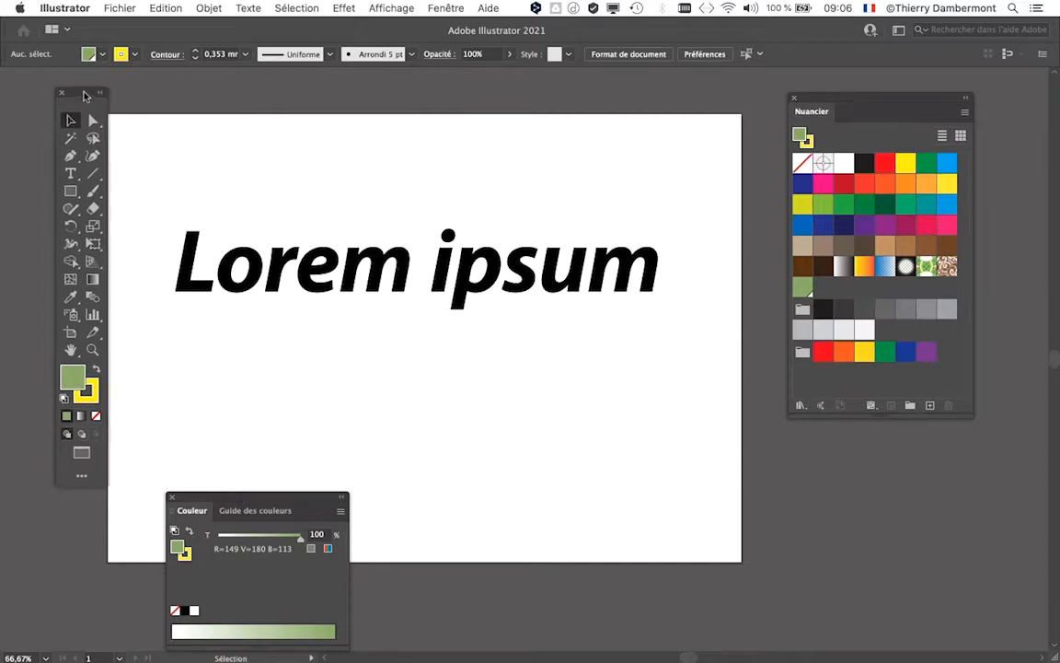
# Move the tools clear of the artboard and set the fill of the Lorem ipsum text to none.
pyautogui.moveTo(71, 92); pyautogui.dragTo(90, 86)
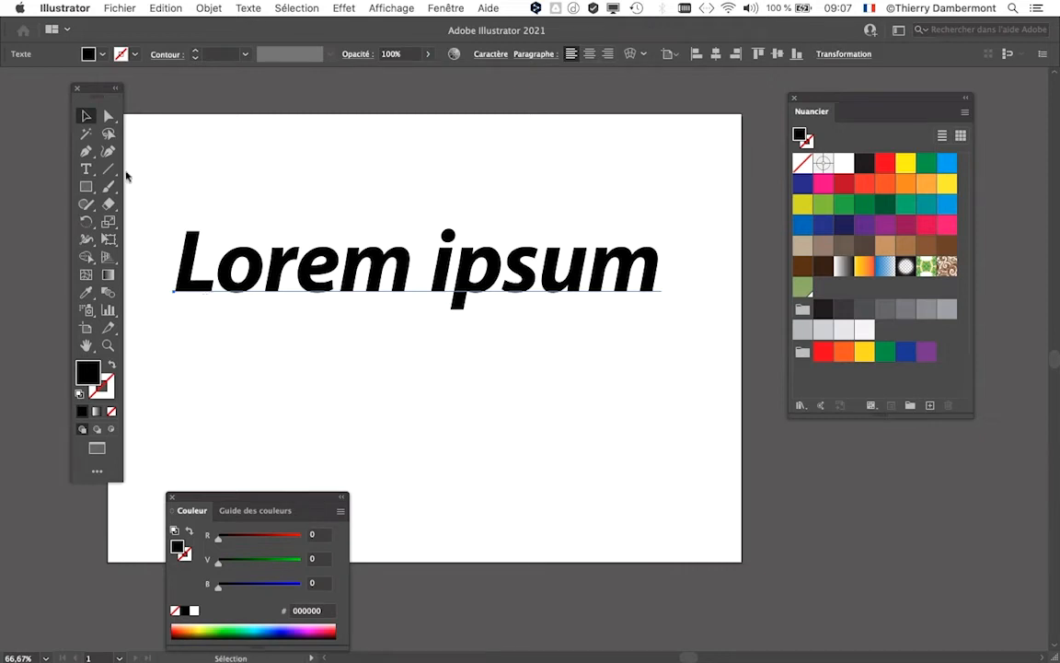
pyautogui.moveTo(102, 97); pyautogui.dragTo(69, 81)
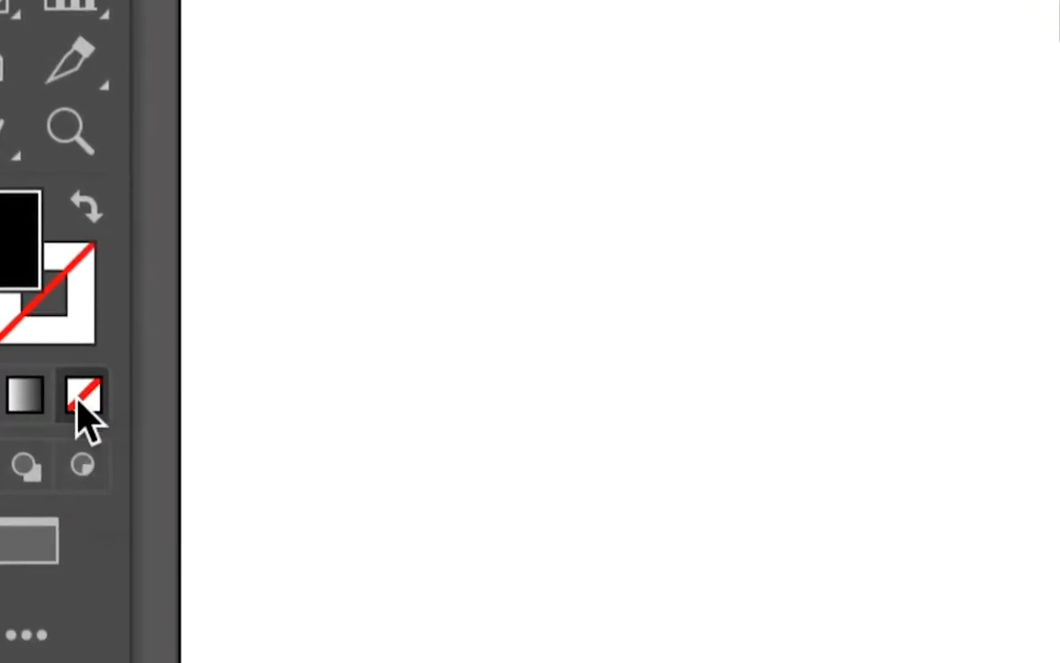
pyautogui.click(158, 492)
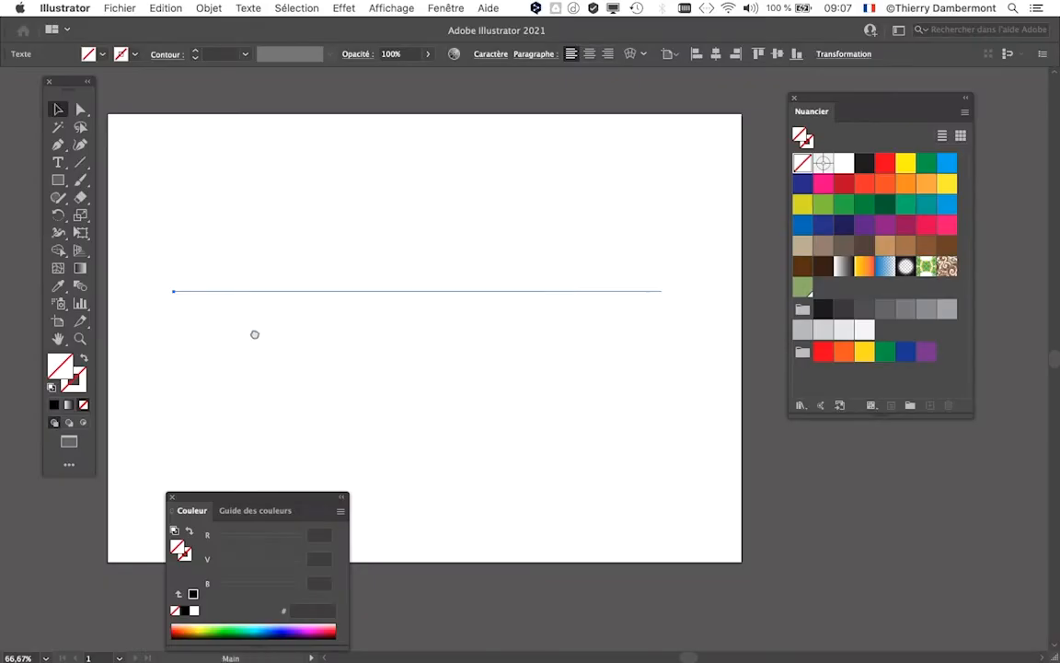
# Open the Aspect panel for the selected text.
pyautogui.moveTo(255, 334); pyautogui.dragTo(231, 270)
pyautogui.click(451, 11)
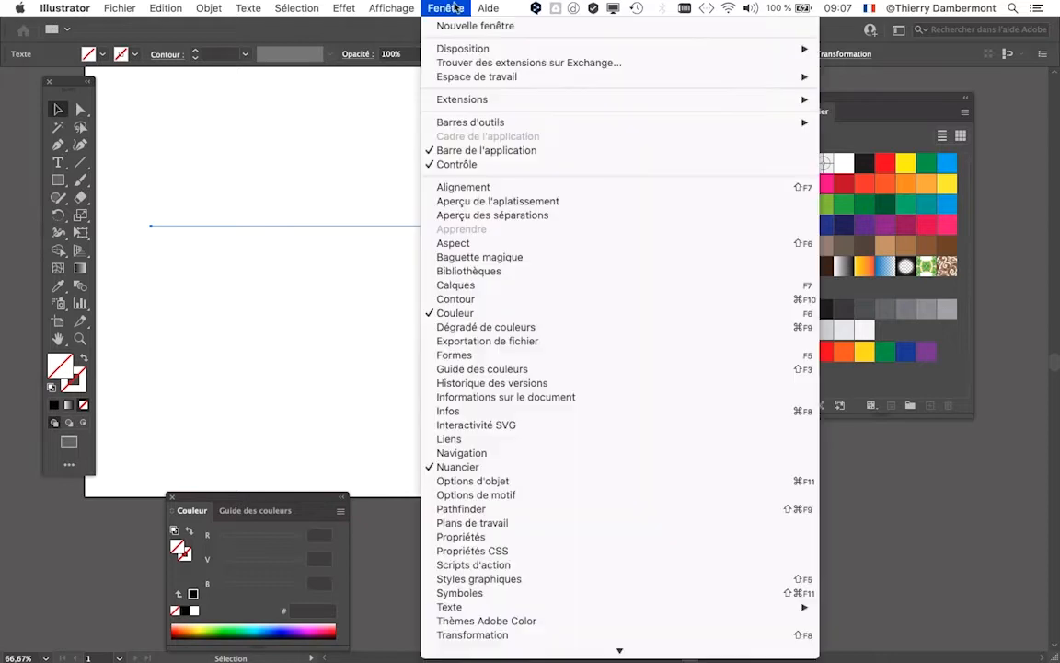
pyautogui.click(504, 243)
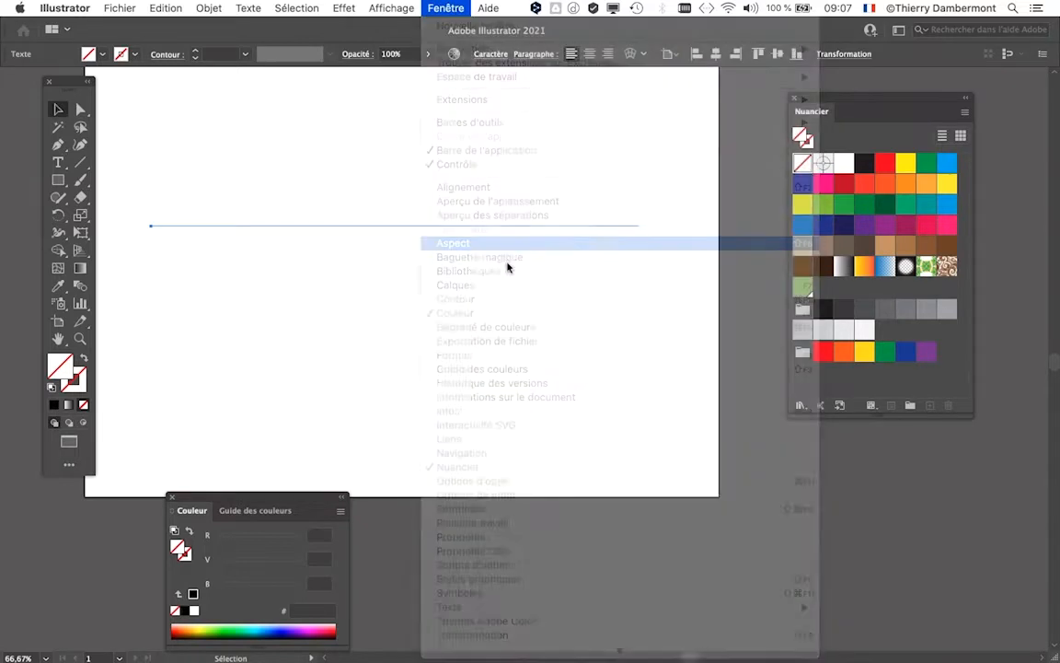
# Arrange the Aspect and Nuancier panels beside each other and resize the Aspect panel slightly narrower.
pyautogui.moveTo(762, 424); pyautogui.dragTo(638, 138)
pyautogui.moveTo(811, 98); pyautogui.dragTo(878, 98)
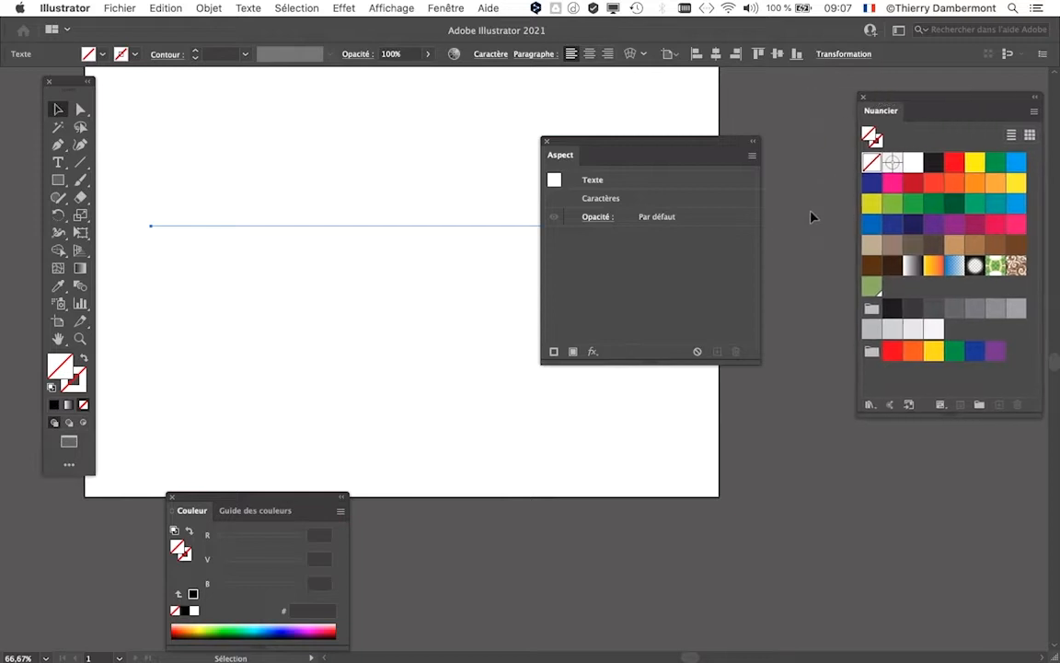
pyautogui.moveTo(752, 361); pyautogui.dragTo(730, 366)
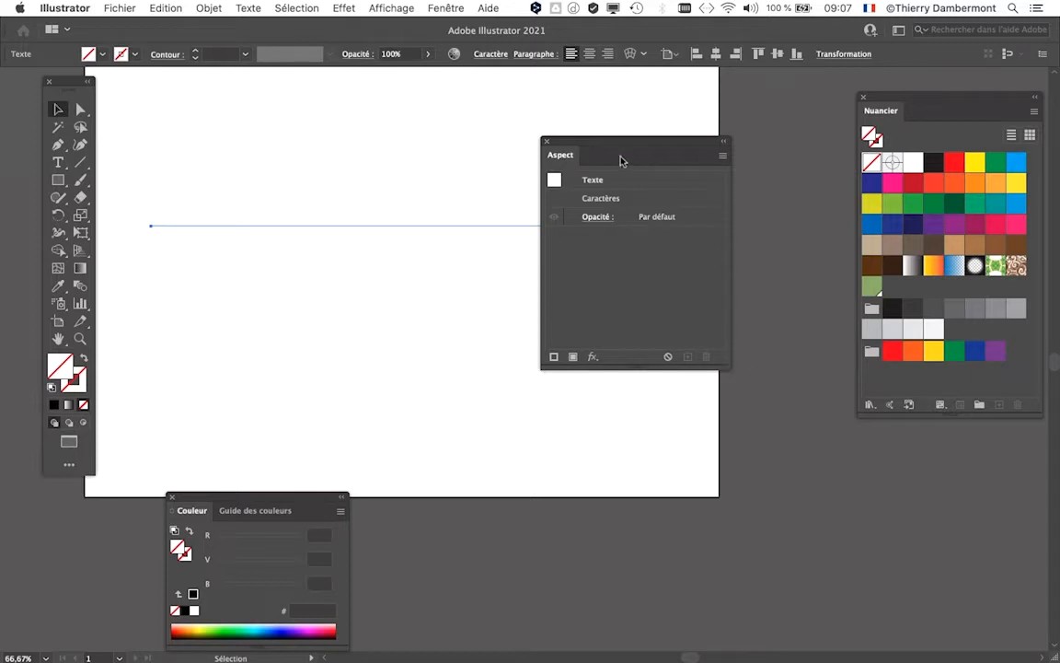
pyautogui.moveTo(598, 148); pyautogui.dragTo(678, 153)
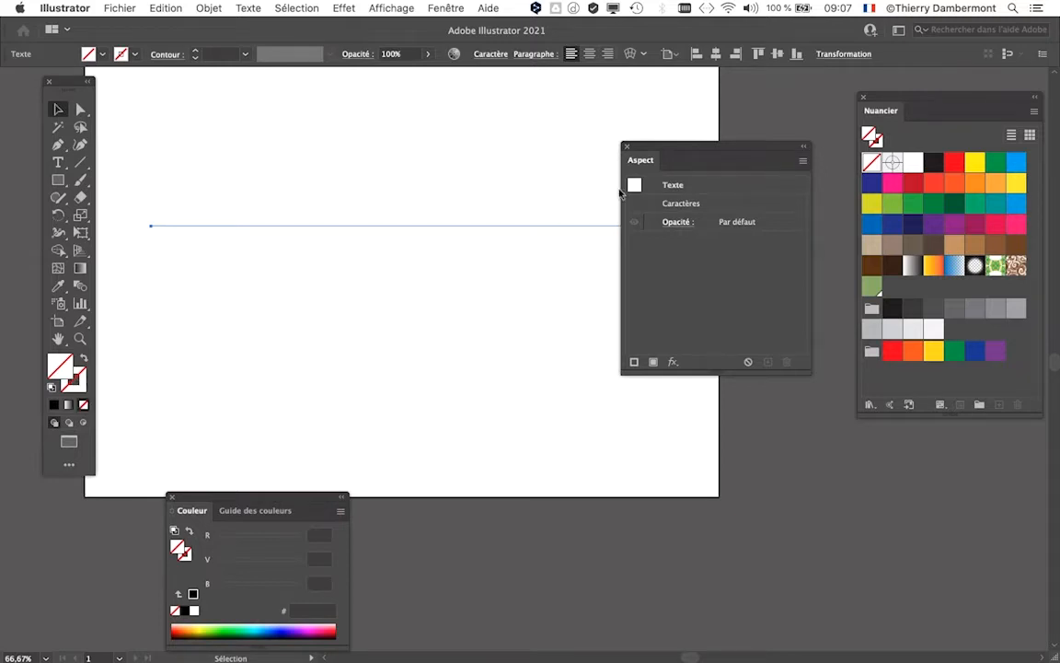
pyautogui.moveTo(648, 151); pyautogui.dragTo(610, 124)
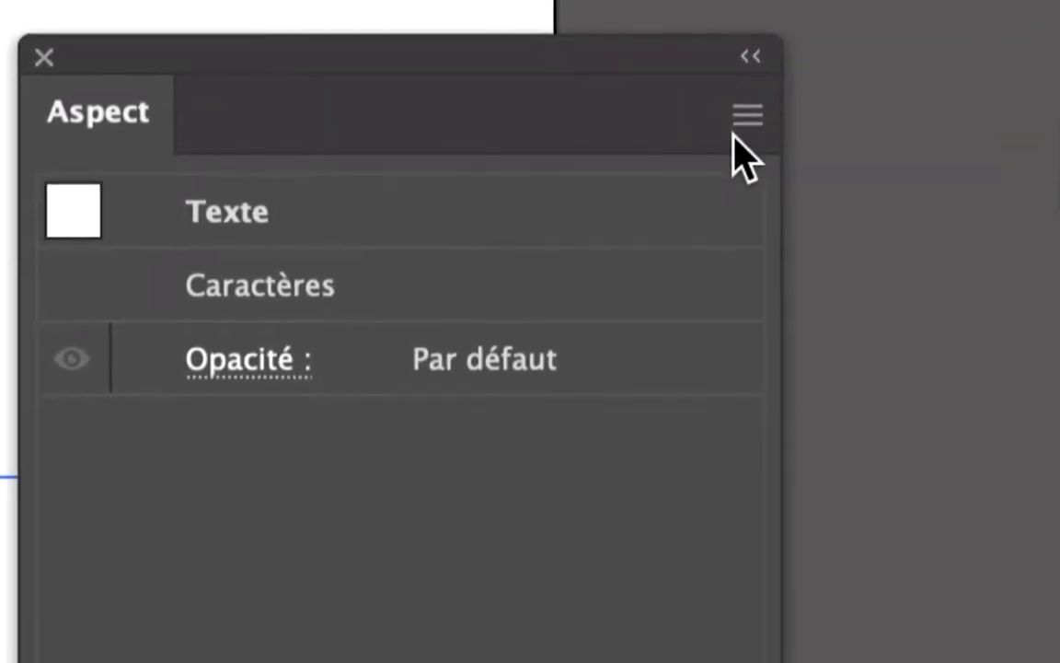
# Add a new fill to the Lorem ipsum text and color it with the green global swatch R=149 V=180 B=113.
pyautogui.click(740, 129)
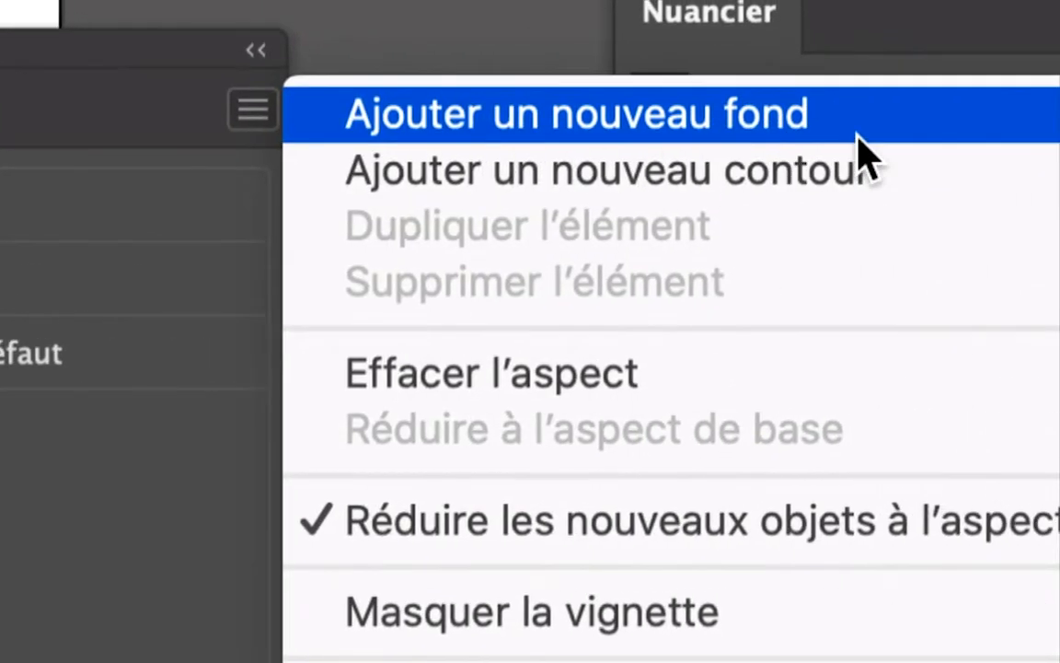
pyautogui.click(1050, 124)
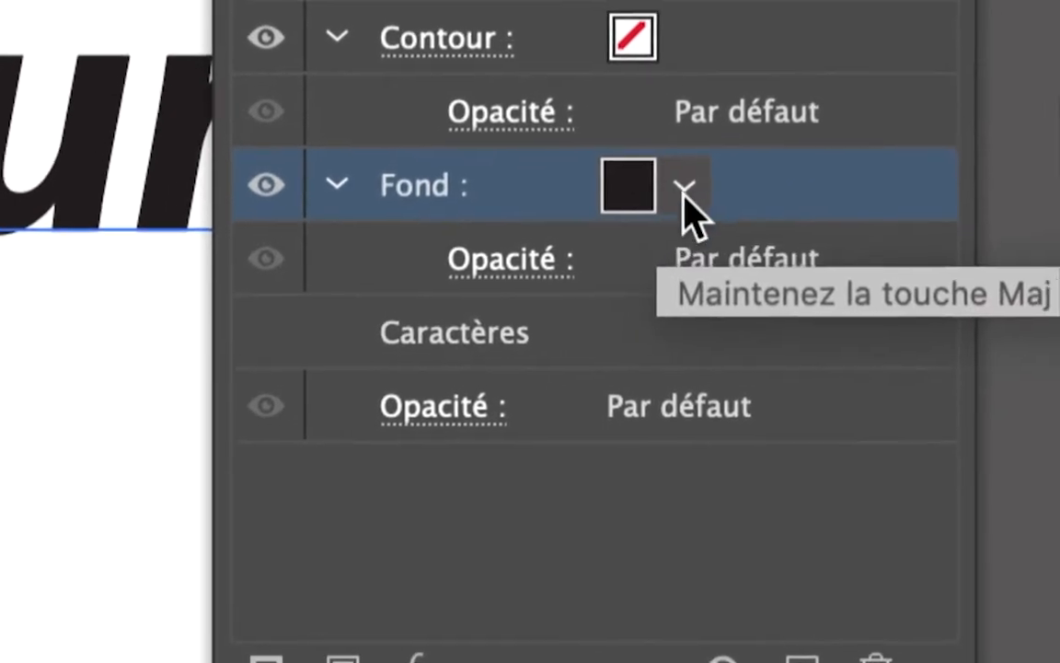
pyautogui.click(665, 243)
pyautogui.moveTo(667, 362); pyautogui.dragTo(662, 593)
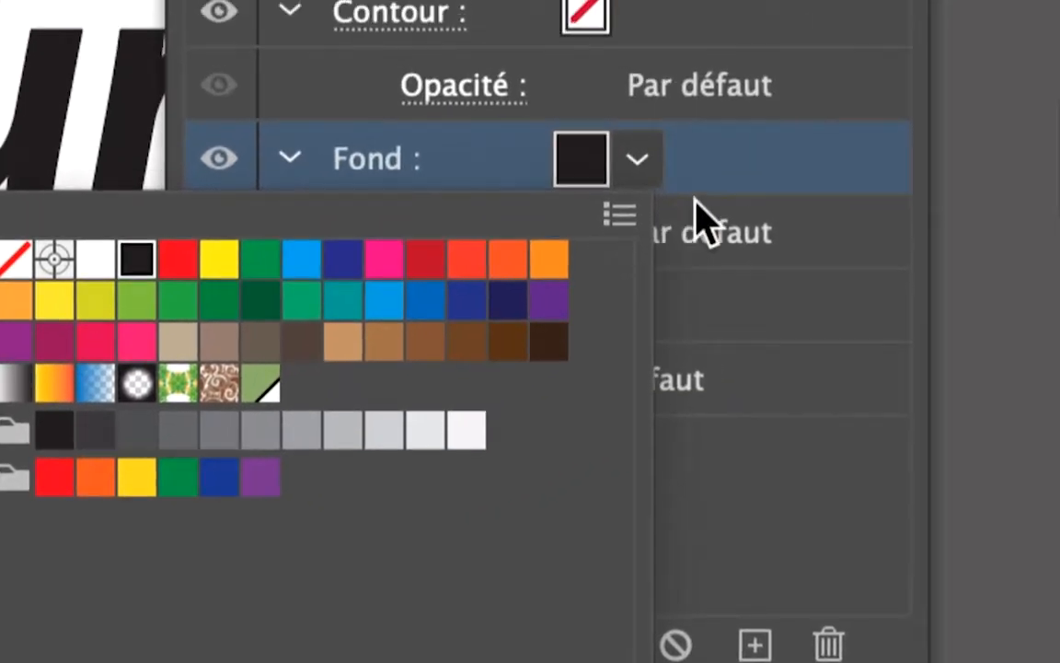
pyautogui.click(695, 212)
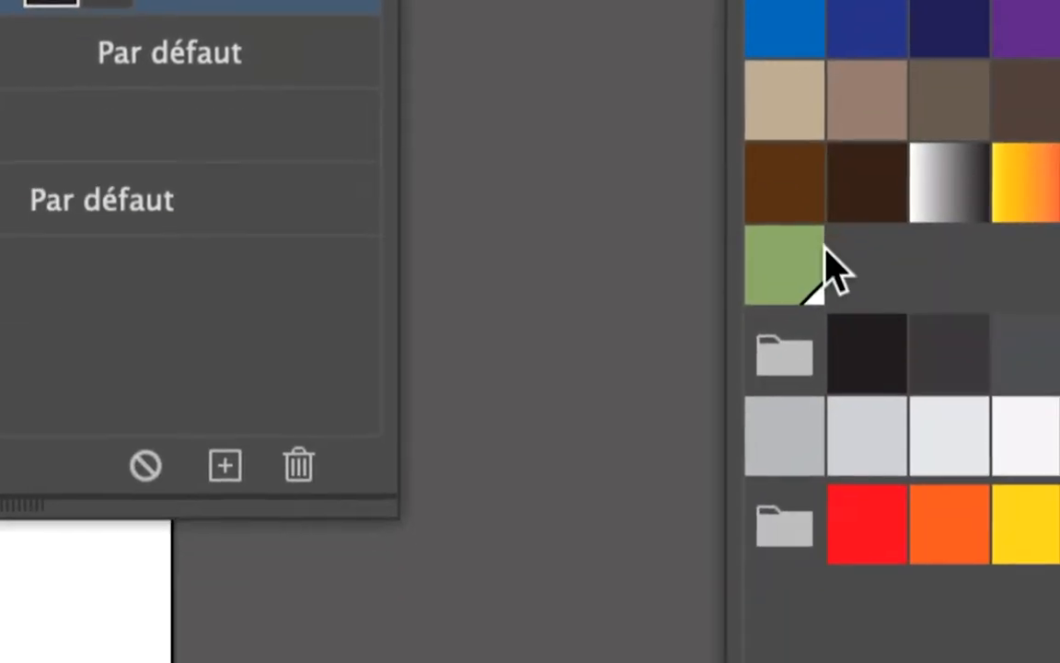
pyautogui.click(799, 251)
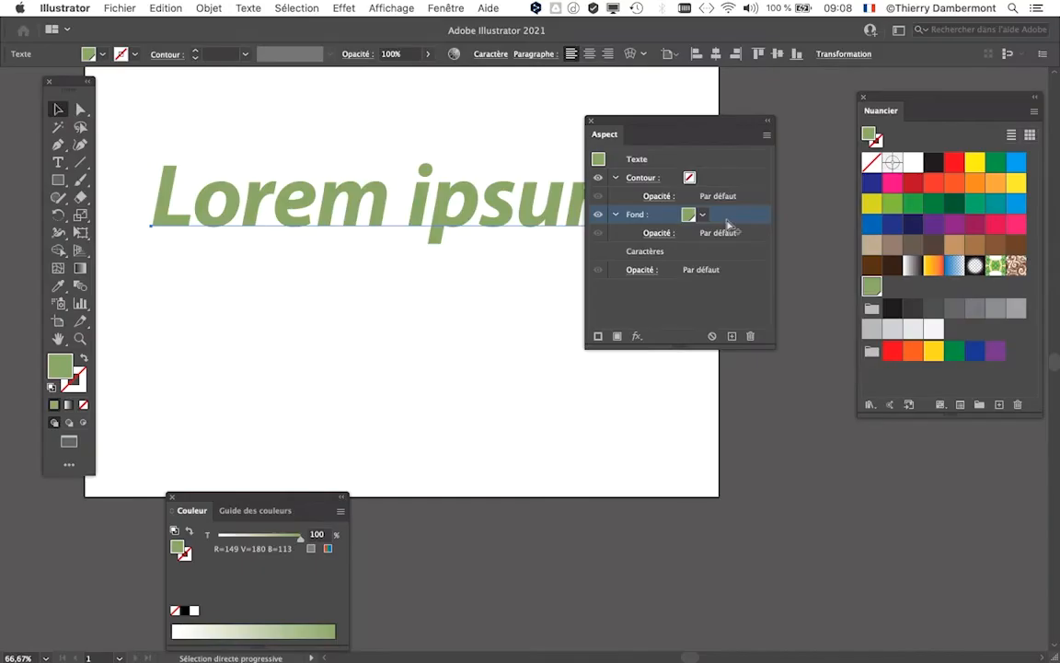
# Move the Aspect panel clear of the text and draw a green square below the word Lorem.
pyautogui.moveTo(655, 117); pyautogui.dragTo(691, 311)
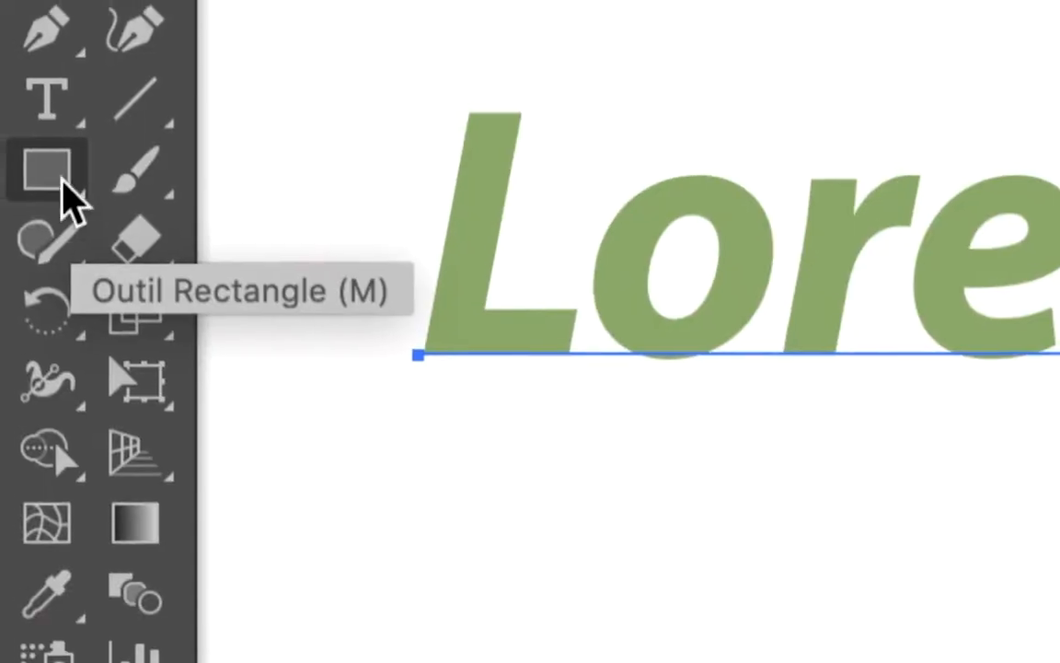
pyautogui.click(62, 184)
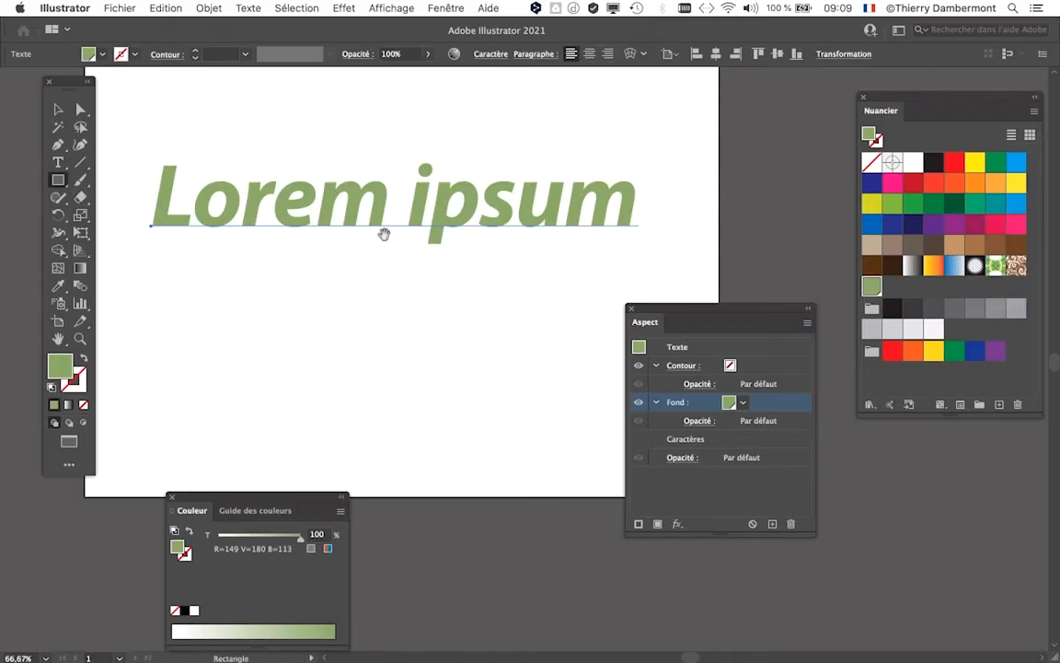
pyautogui.moveTo(681, 310); pyautogui.dragTo(743, 329)
pyautogui.moveTo(532, 286); pyautogui.dragTo(609, 260)
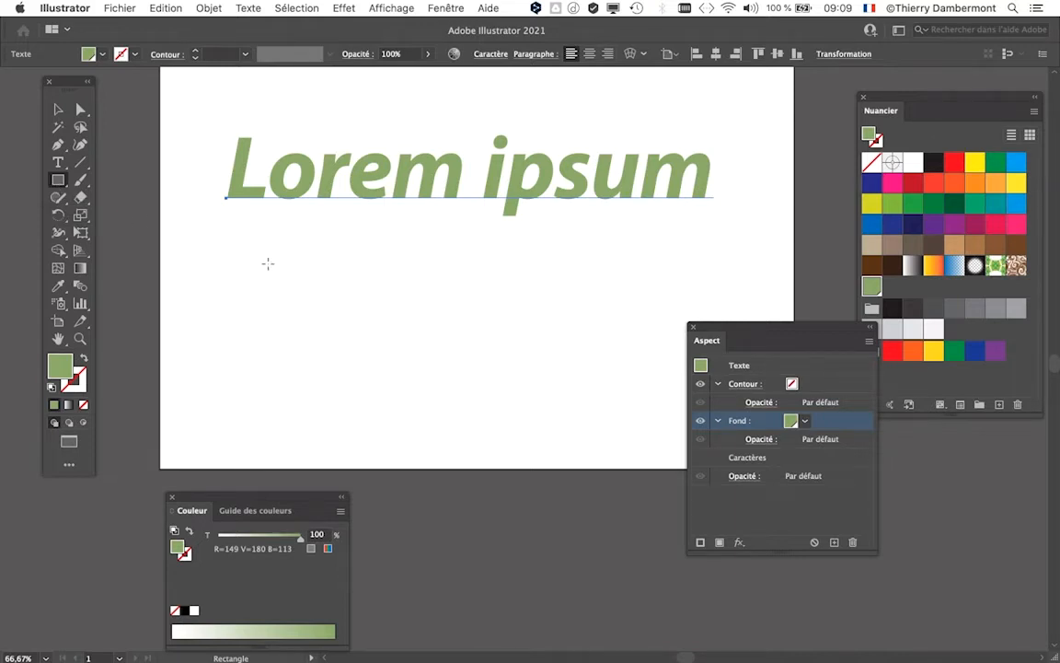
pyautogui.moveTo(268, 264); pyautogui.dragTo(380, 375)
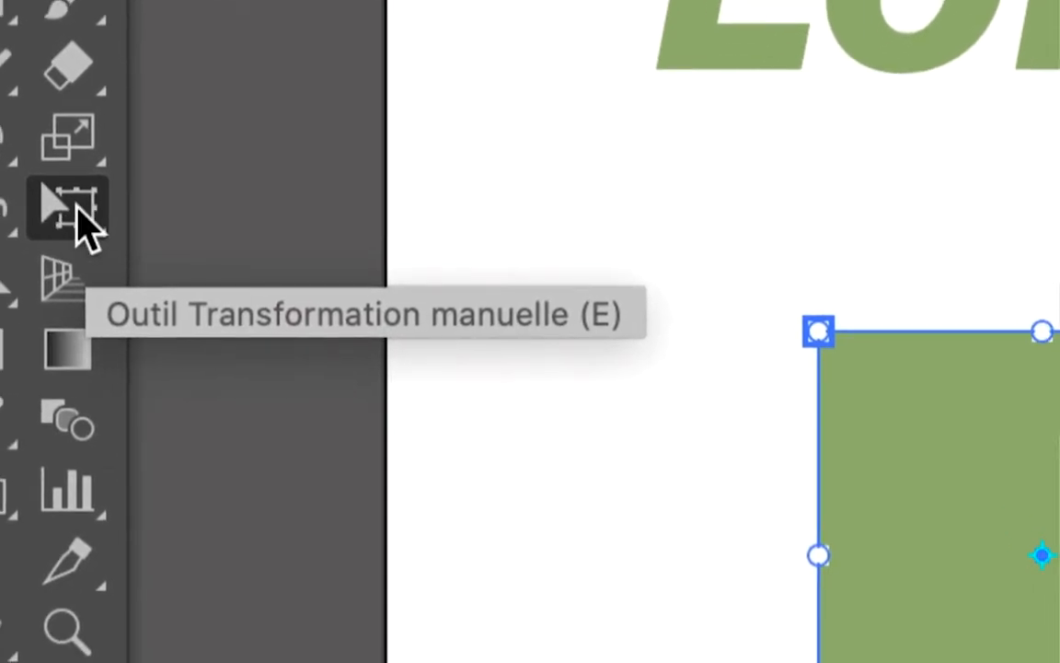
# With Free Transform, rotate the square into an upright diamond and enlarge it proportionally from its center.
pyautogui.click(78, 221)
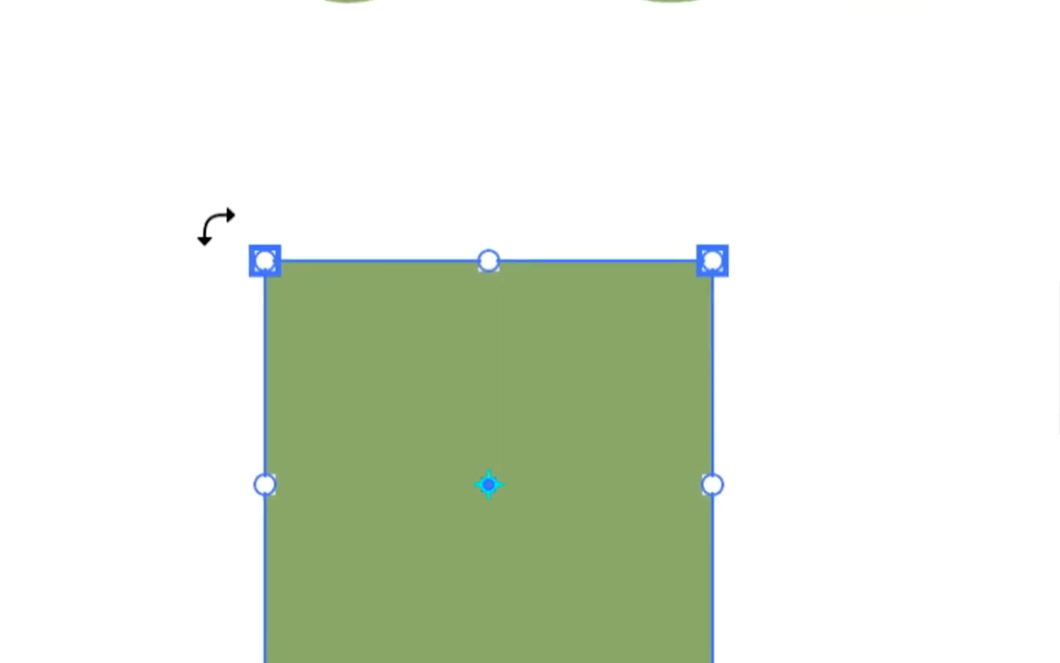
pyautogui.moveTo(216, 225); pyautogui.dragTo(243, 198)
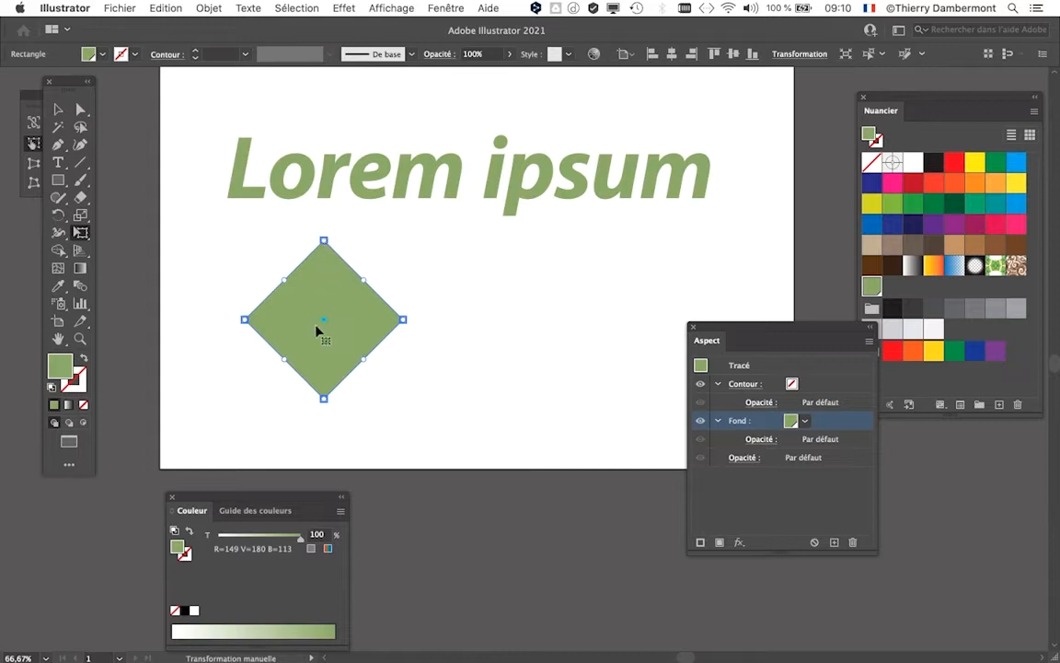
pyautogui.press('v')
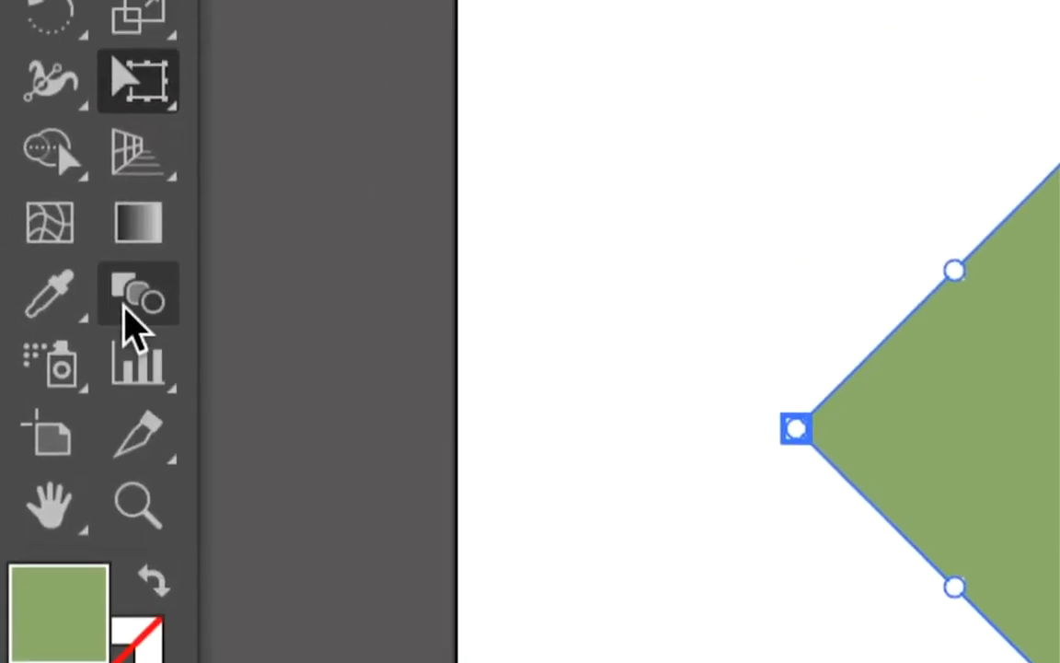
pyautogui.click(138, 99)
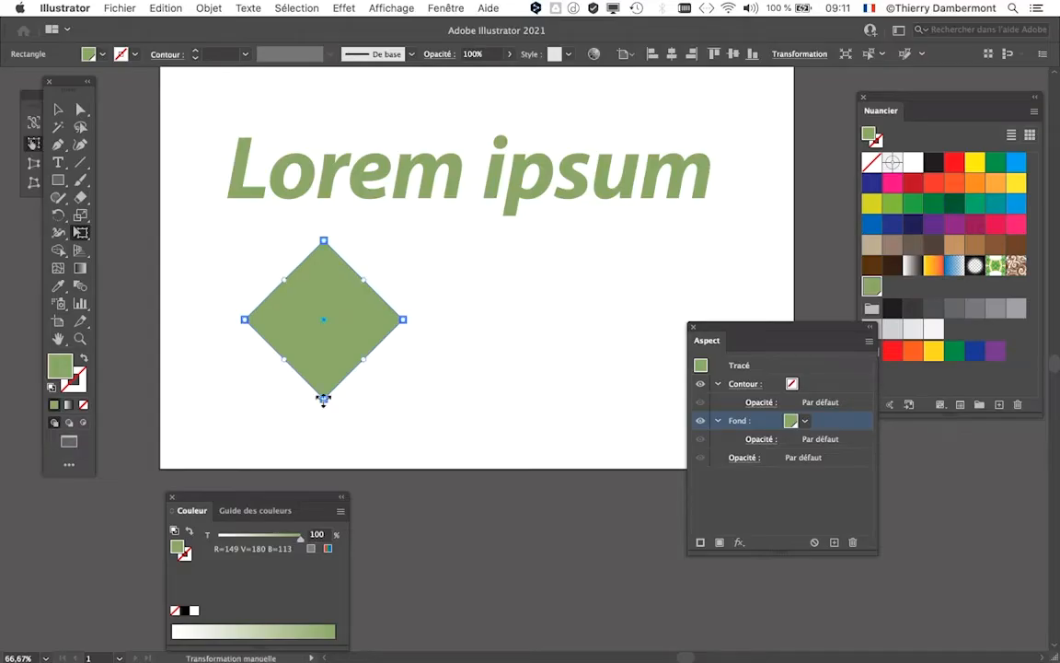
pyautogui.moveTo(323, 398); pyautogui.dragTo(323, 433)
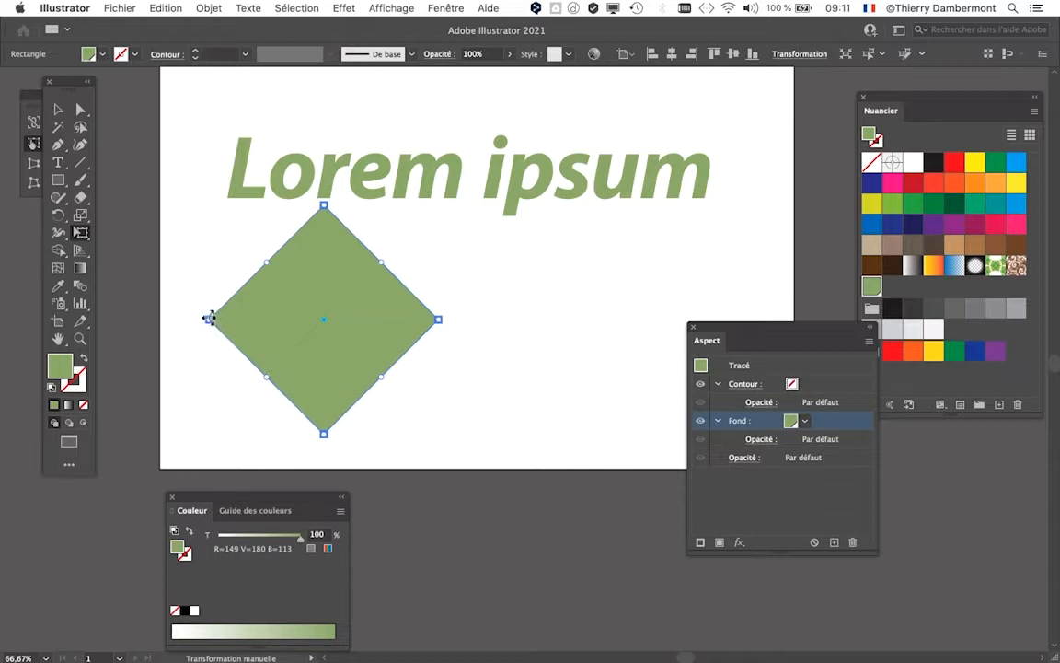
# Try resizing the diamond from its left and top corners with Free Transform, undoing each resize.
pyautogui.moveTo(210, 317); pyautogui.dragTo(239, 317)
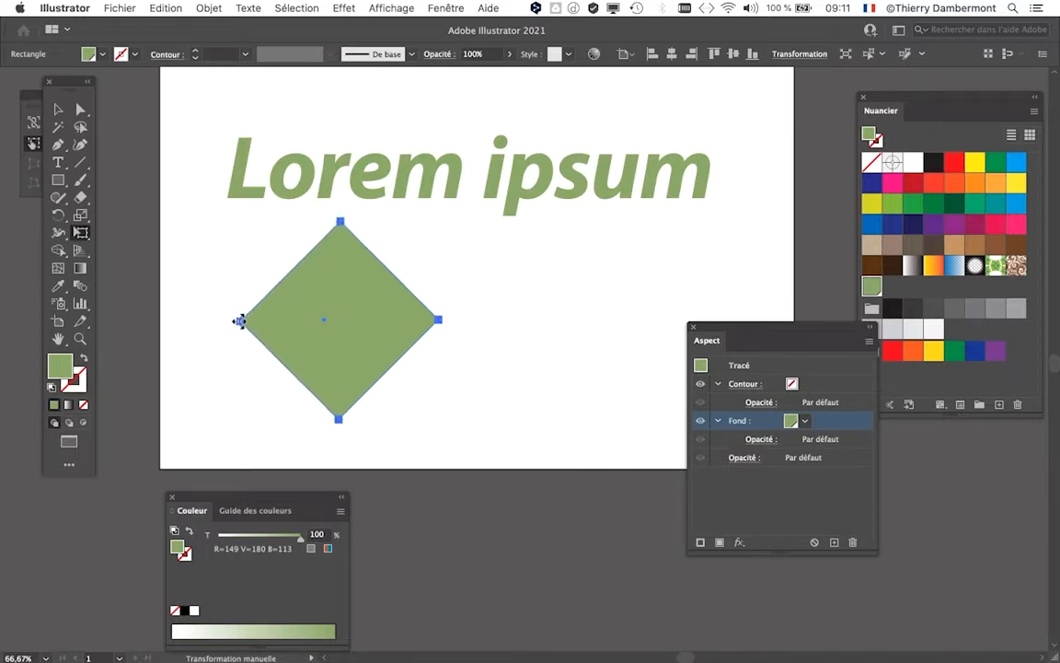
pyautogui.press('super+z')
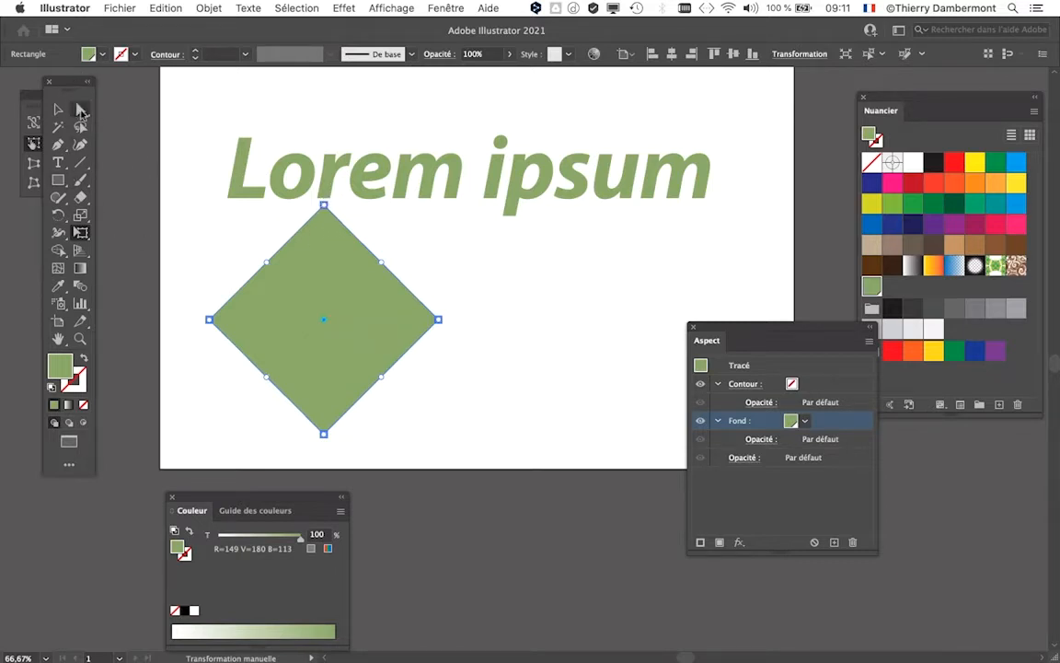
pyautogui.click(58, 109)
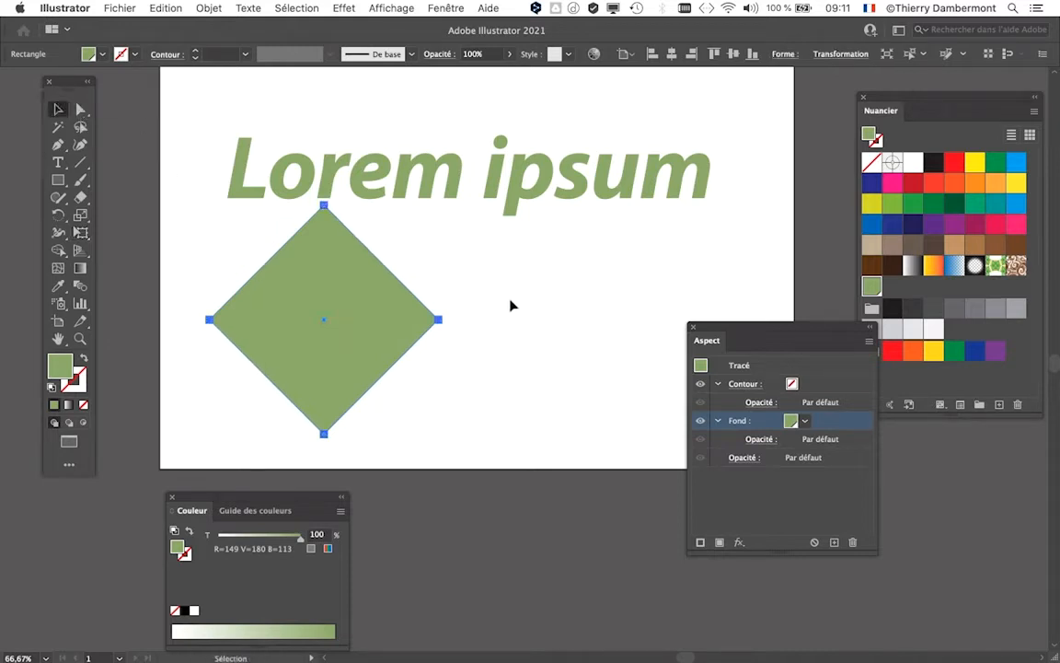
pyautogui.click(80, 230)
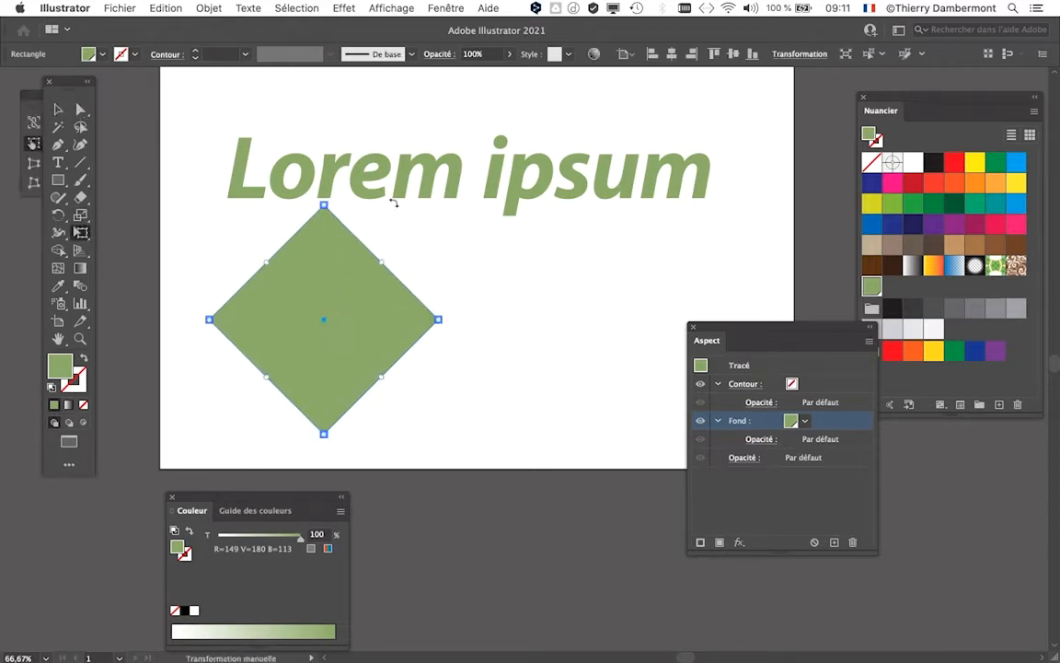
pyautogui.moveTo(323, 205); pyautogui.dragTo(321, 168)
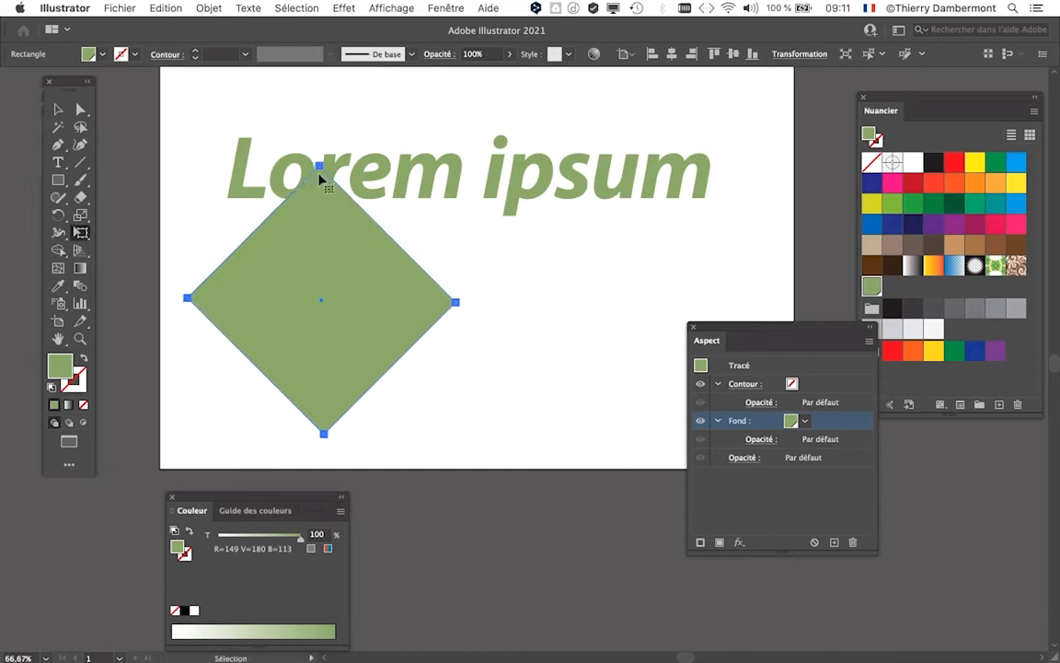
pyautogui.press('super+z')
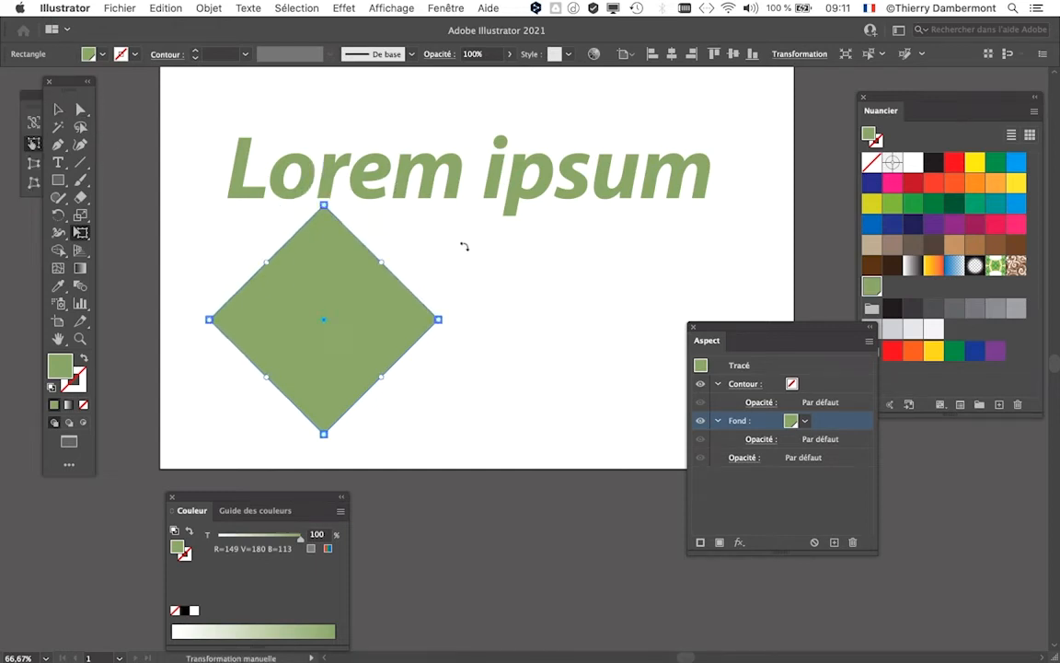
pyautogui.press('v')
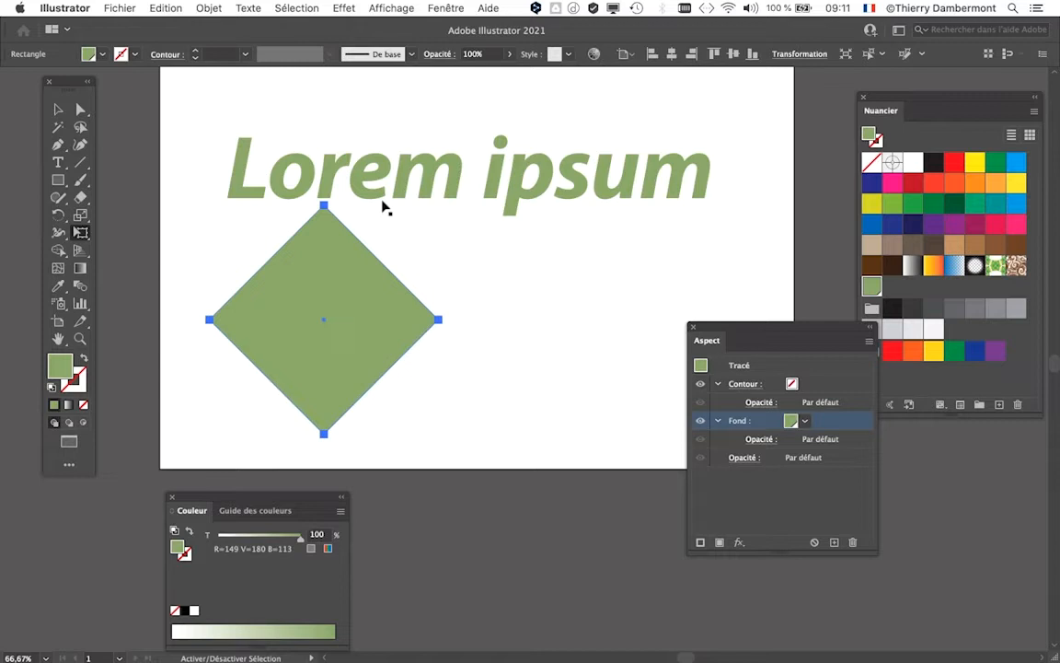
pyautogui.press('e')
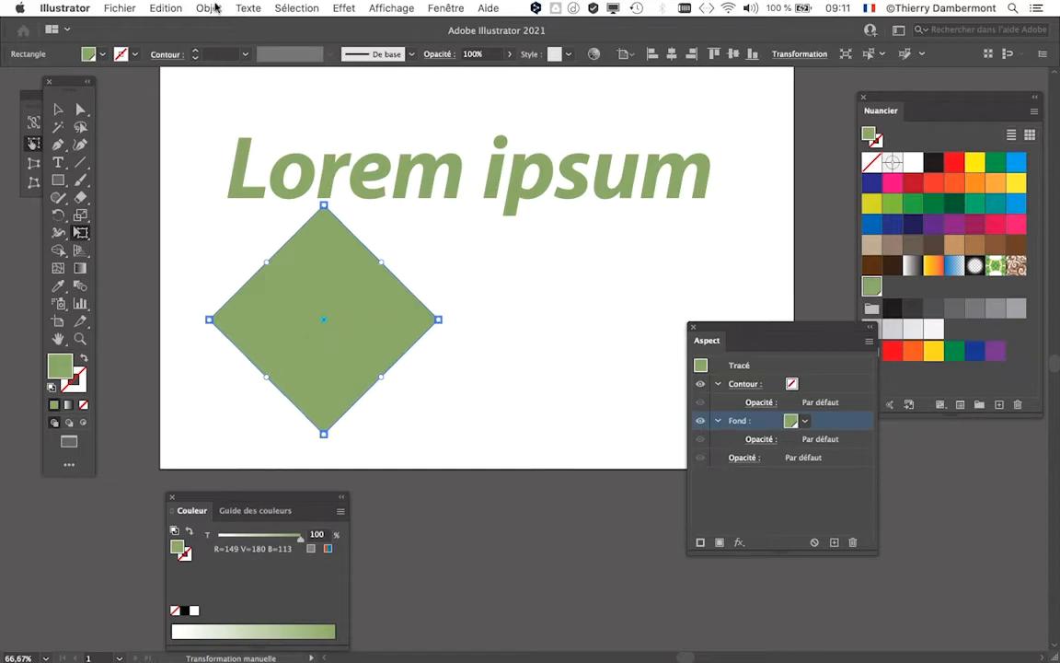
pyautogui.click(209, 9)
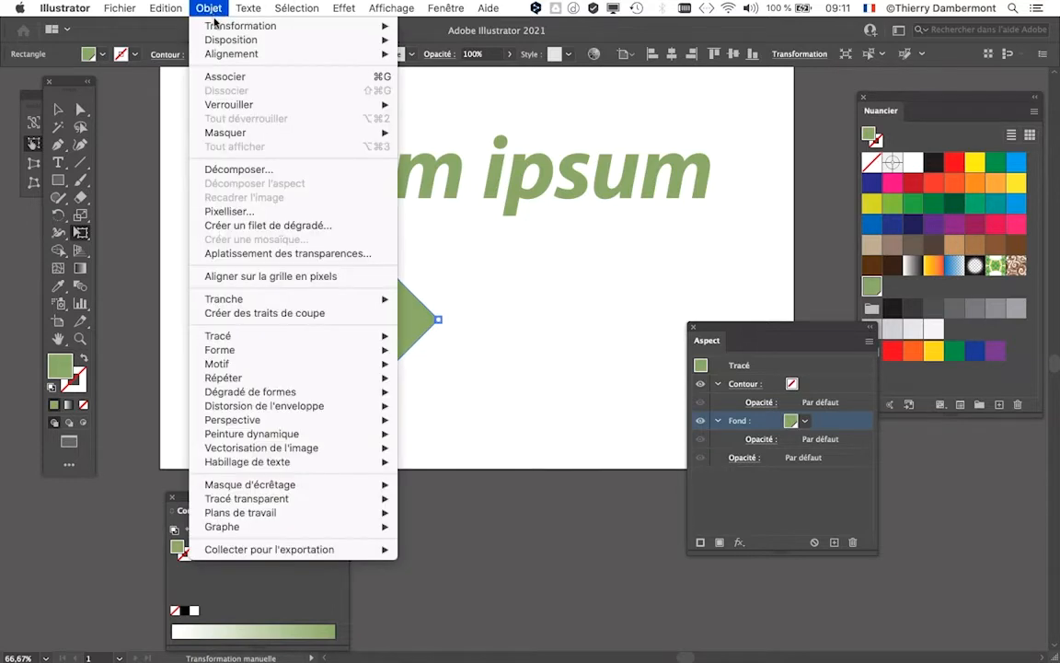
pyautogui.moveTo(216, 28)
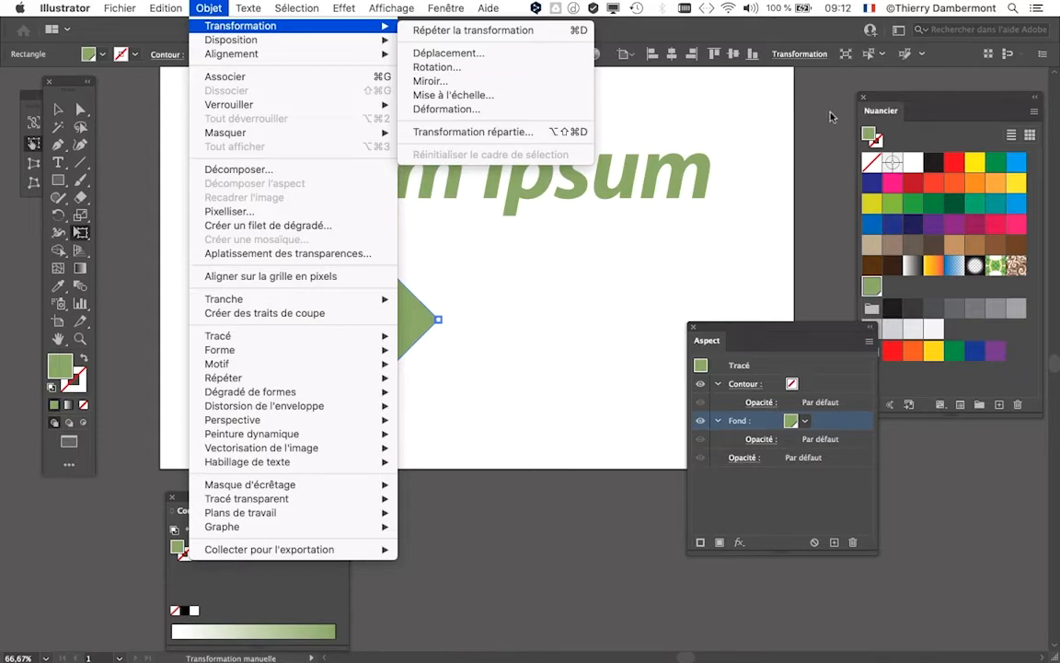
pyautogui.click(749, 106)
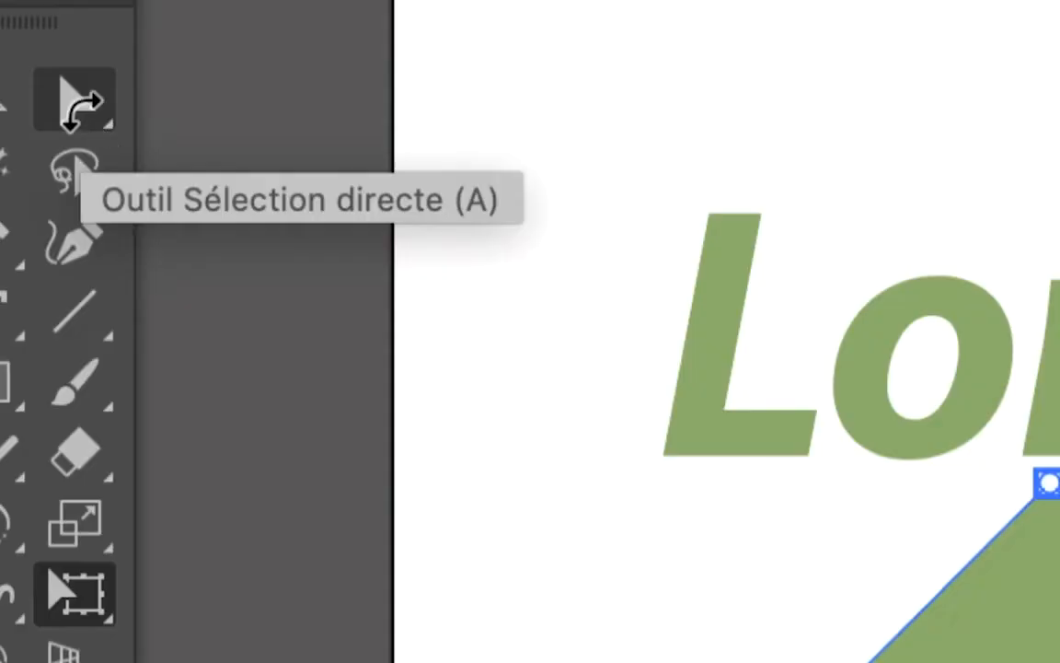
# Bring the tools near the diamond and use Direct Selection to nudge only its left corner anchor eight increments to the right.
pyautogui.moveTo(56, 9); pyautogui.dragTo(347, 511)
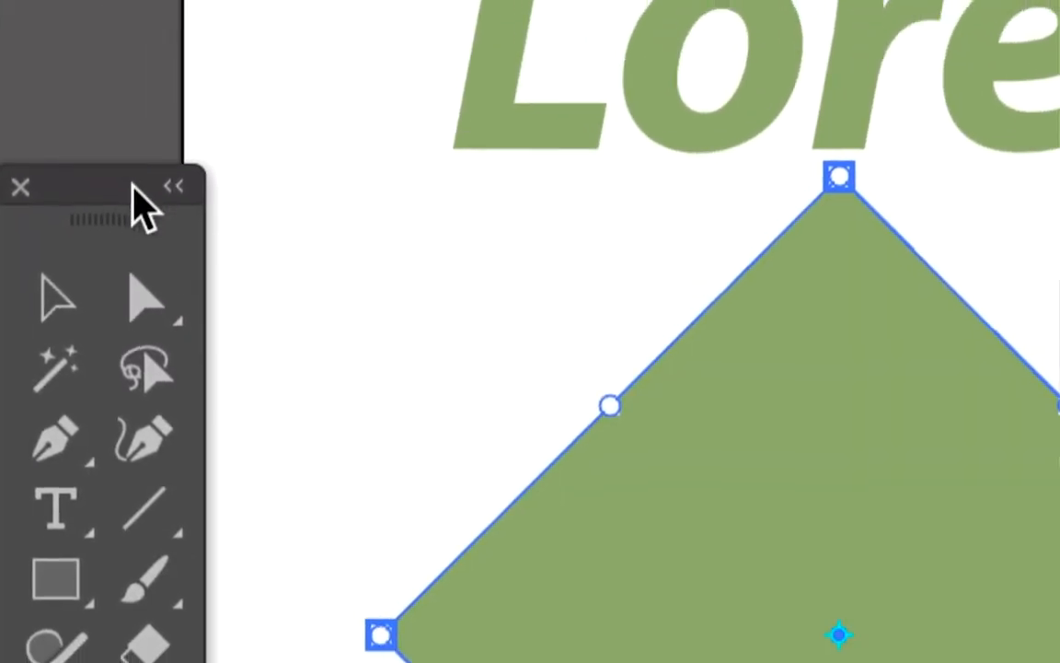
pyautogui.click(142, 306)
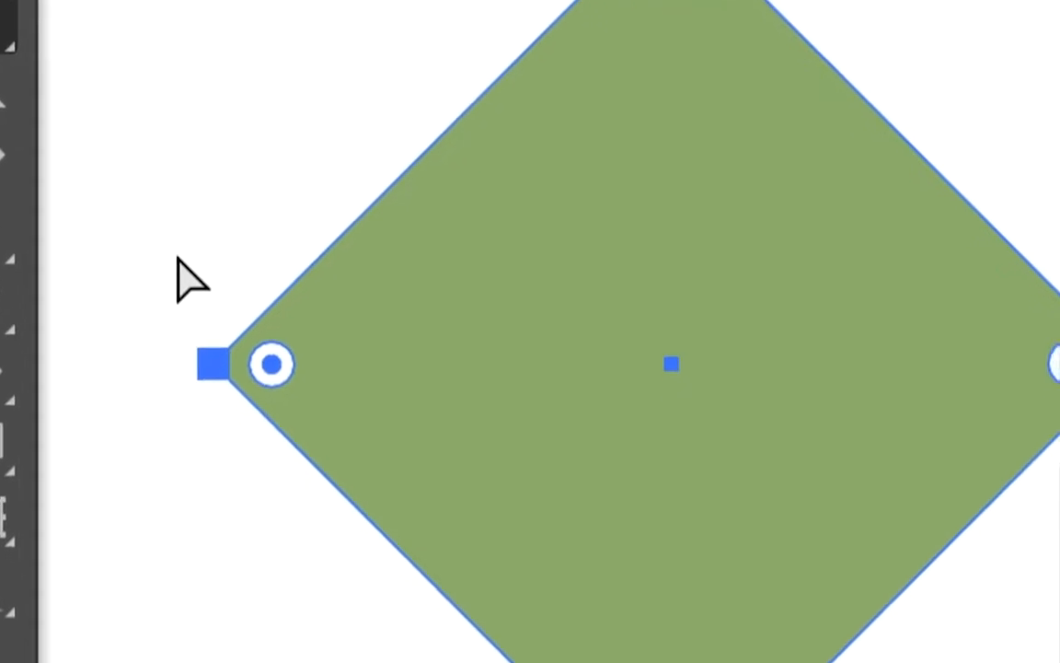
pyautogui.click(177, 257)
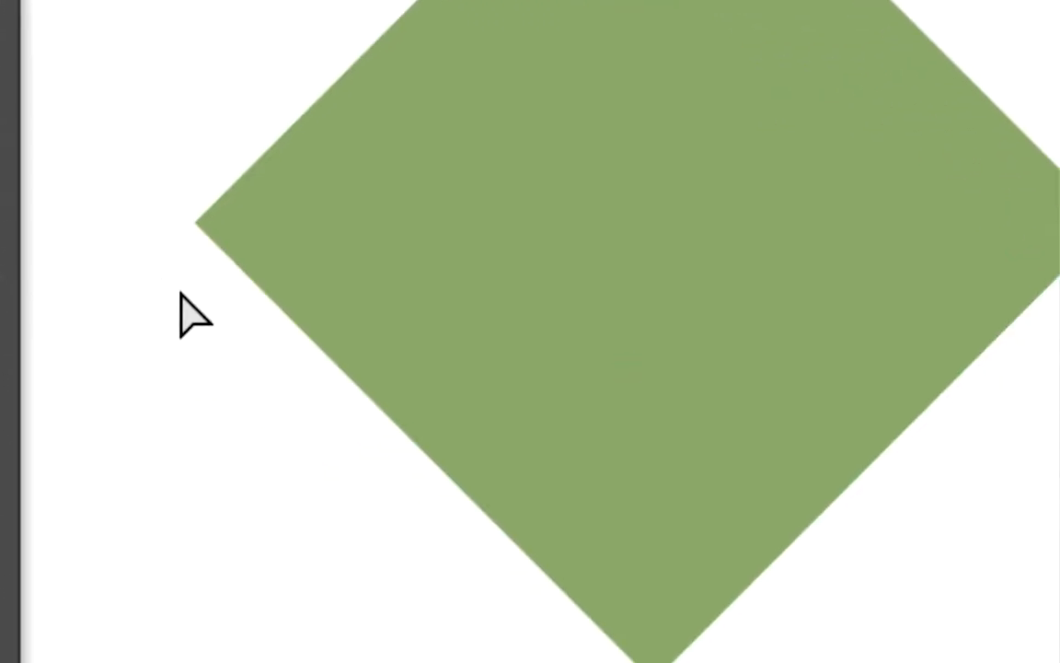
pyautogui.click(190, 363)
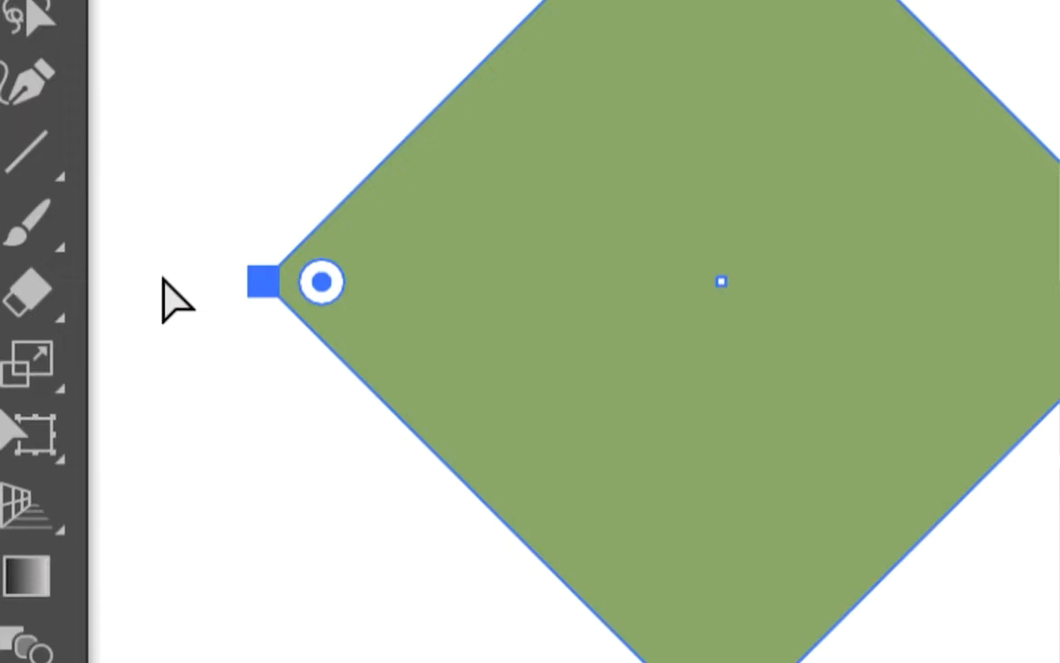
pyautogui.press('Right')
pyautogui.press('Right')
pyautogui.press('Right')
pyautogui.press('Right')
pyautogui.press('Right')
pyautogui.press('Right')
pyautogui.press('Right')
pyautogui.press('Right')
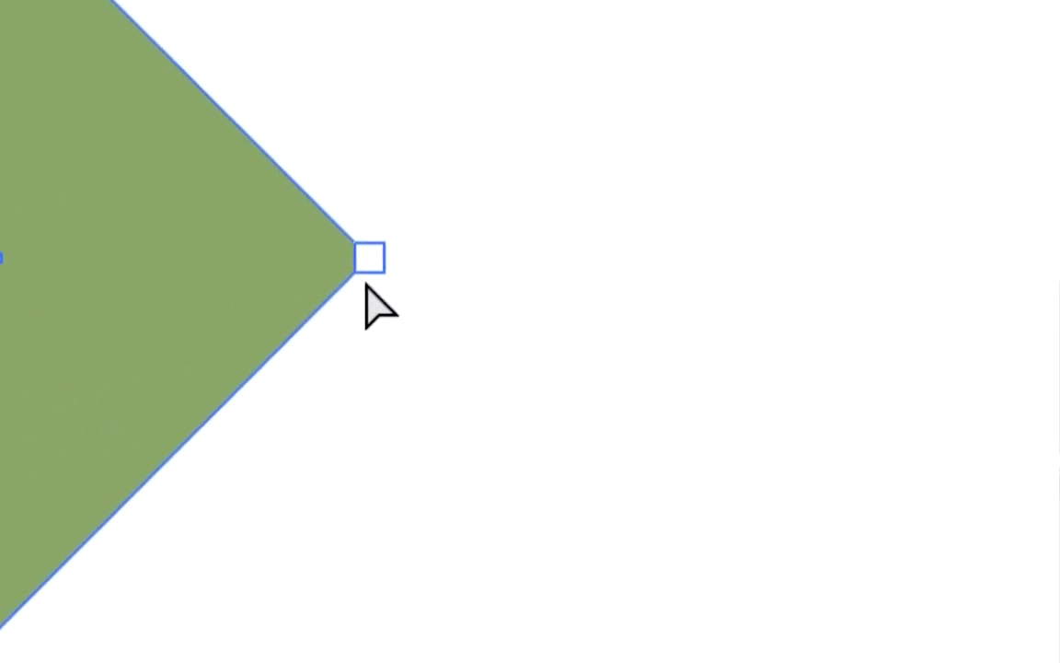
# Nudge only the diamond's right corner anchor eight increments to the left with Direct Selection, and deselect the shape.
pyautogui.click(369, 258)
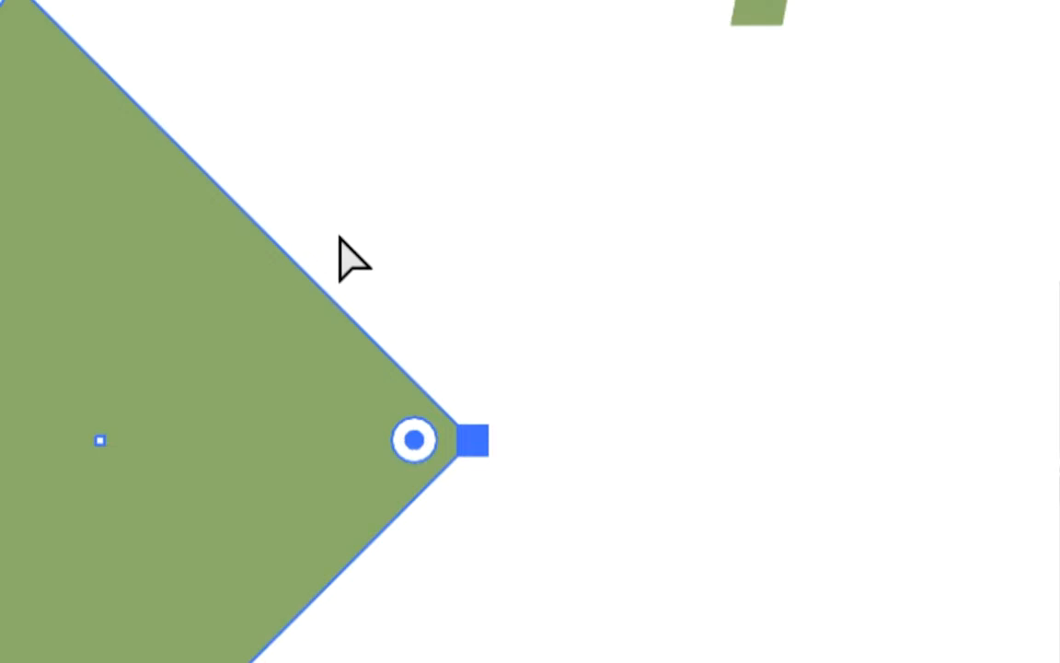
pyautogui.press('Left')
pyautogui.press('Left')
pyautogui.press('Left')
pyautogui.press('Left')
pyautogui.press('Left')
pyautogui.press('Left')
pyautogui.press('Left')
pyautogui.press('Left')
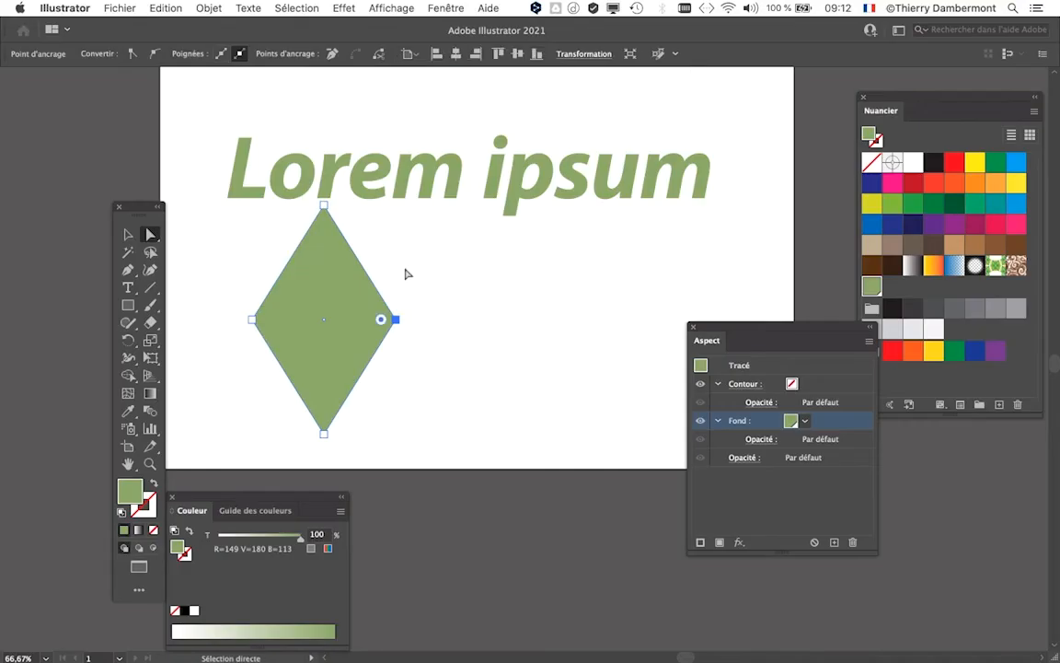
pyautogui.click(387, 372)
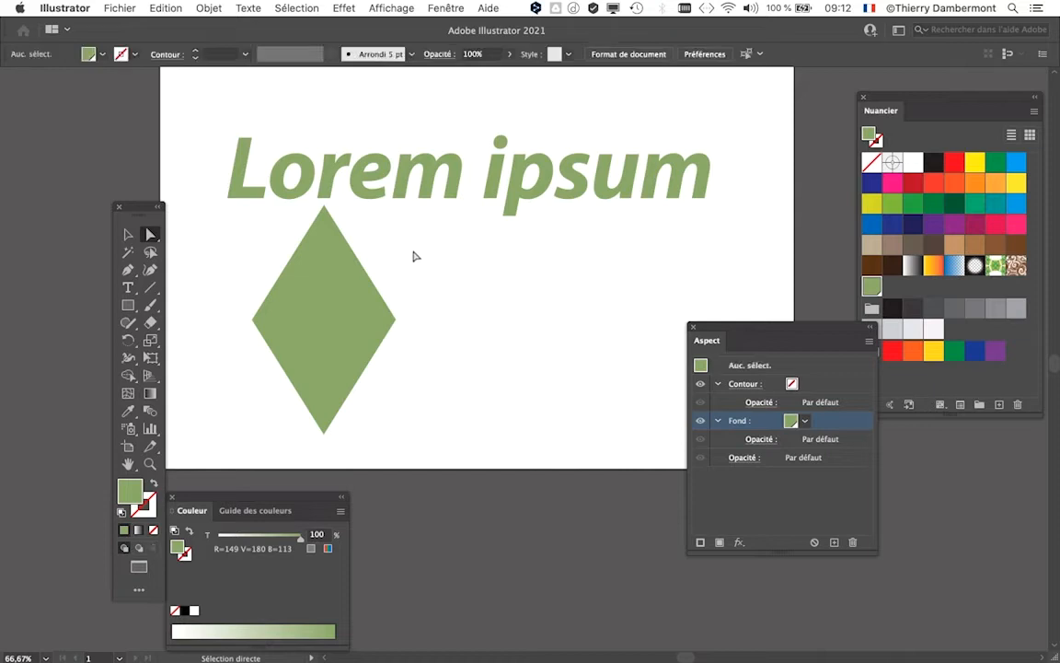
# Move the tools clear of the artboard, shift the diamond left, and duplicate it twice to make a row of three.
pyautogui.moveTo(133, 204); pyautogui.dragTo(51, 134)
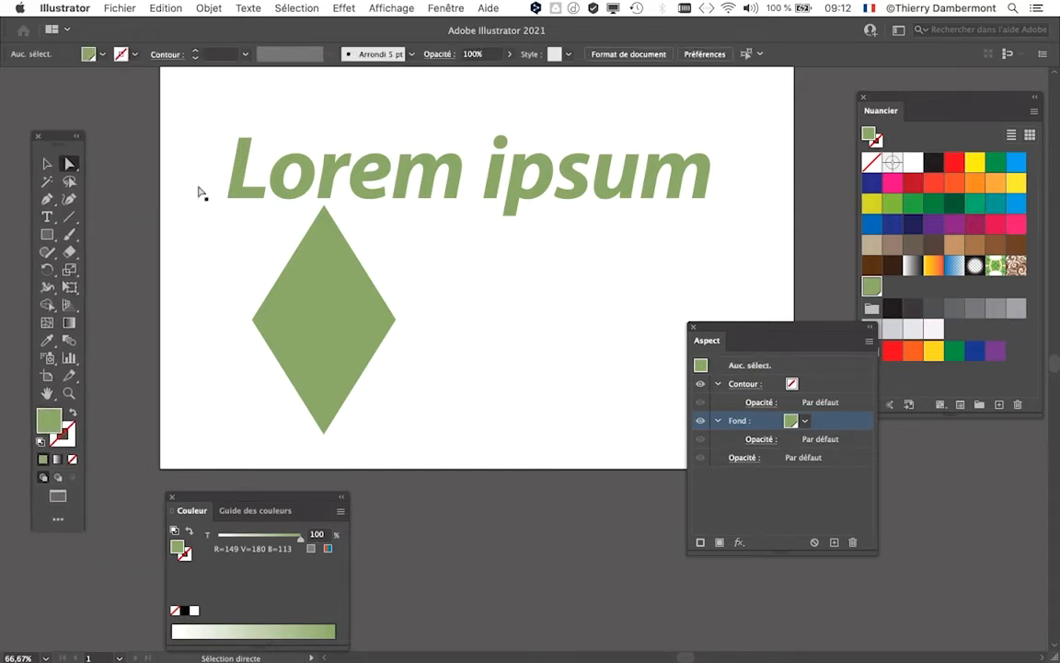
pyautogui.press('v')
pyautogui.click(355, 322)
pyautogui.moveTo(343, 315); pyautogui.dragTo(270, 329)
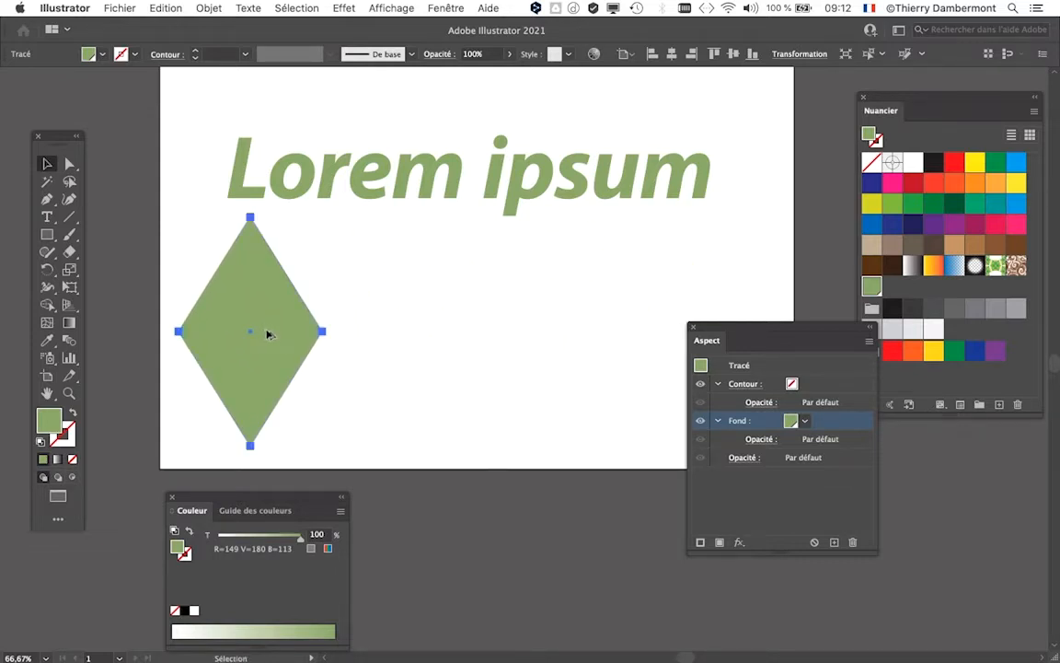
pyautogui.moveTo(266, 327); pyautogui.dragTo(460, 327)
pyautogui.moveTo(457, 331); pyautogui.dragTo(635, 336)
# Shrink the rightmost diamond proportionally to less than half its size with Free Transform, moving the Aspect panel out of the way.
pyautogui.click(69, 287)
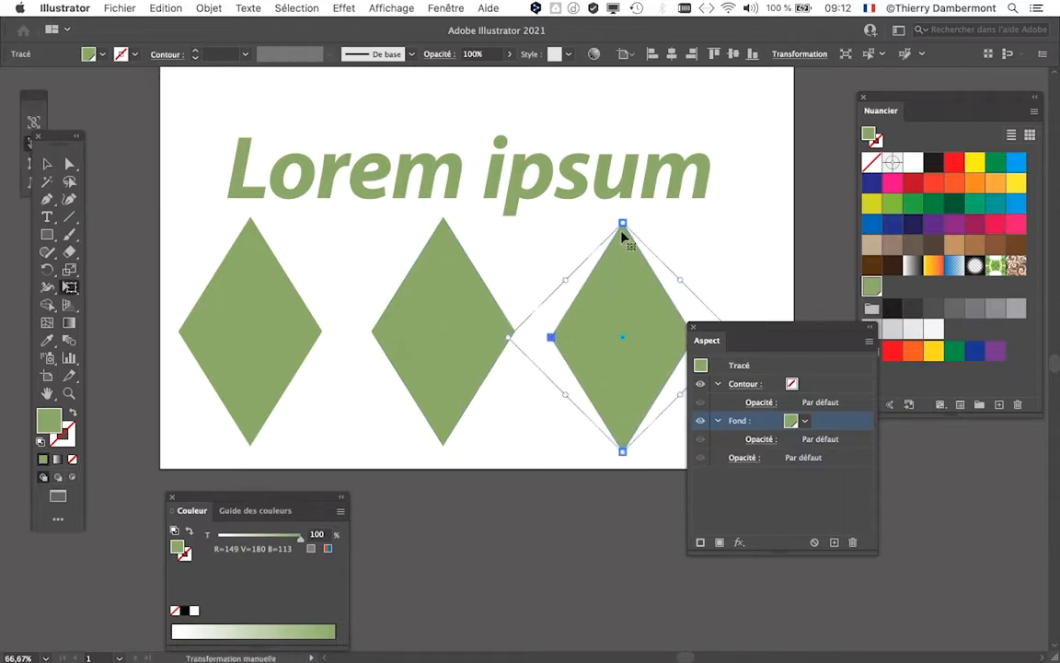
pyautogui.moveTo(715, 314); pyautogui.dragTo(835, 311)
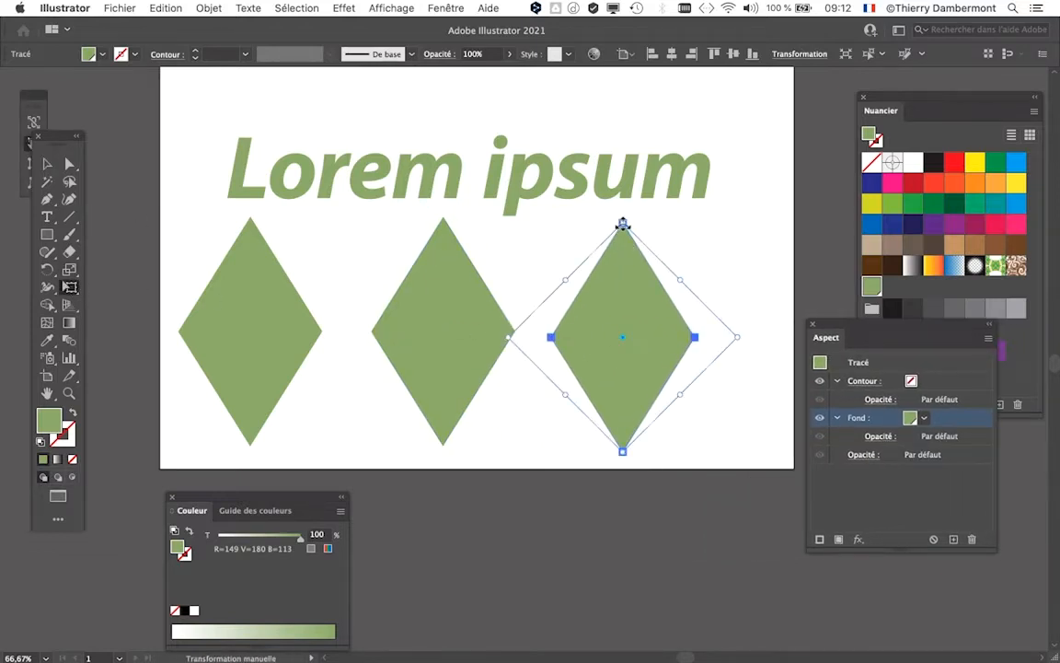
pyautogui.moveTo(622, 223); pyautogui.dragTo(610, 355)
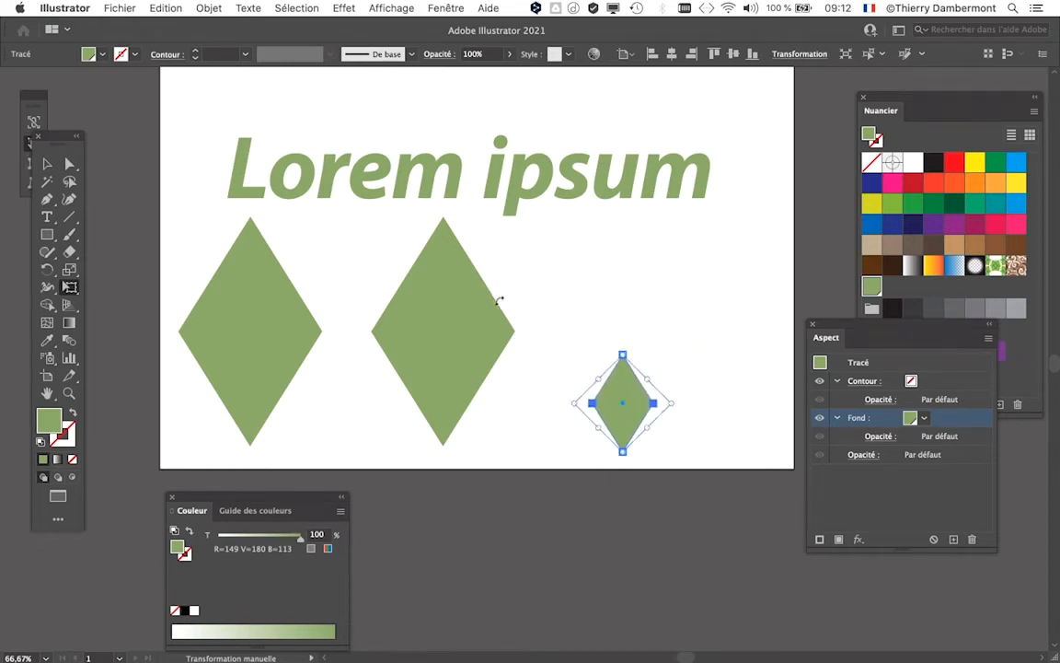
pyautogui.click(51, 163)
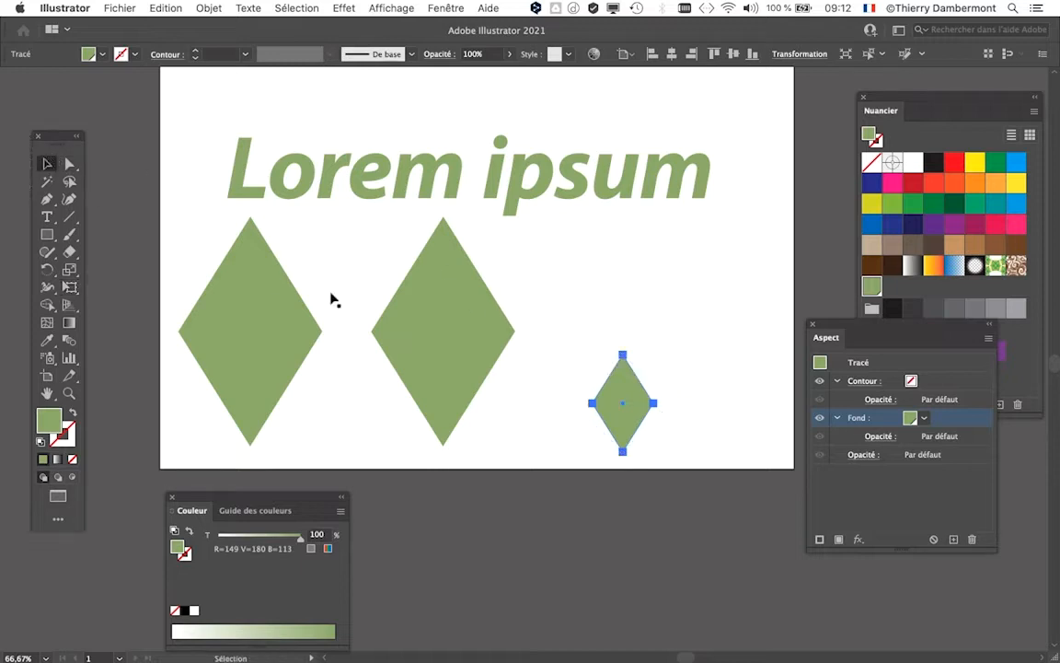
# Shrink the middle diamond proportionally to an intermediate size with Free Transform, keeping its bottom corner in place, and deselect it.
pyautogui.click(377, 305)
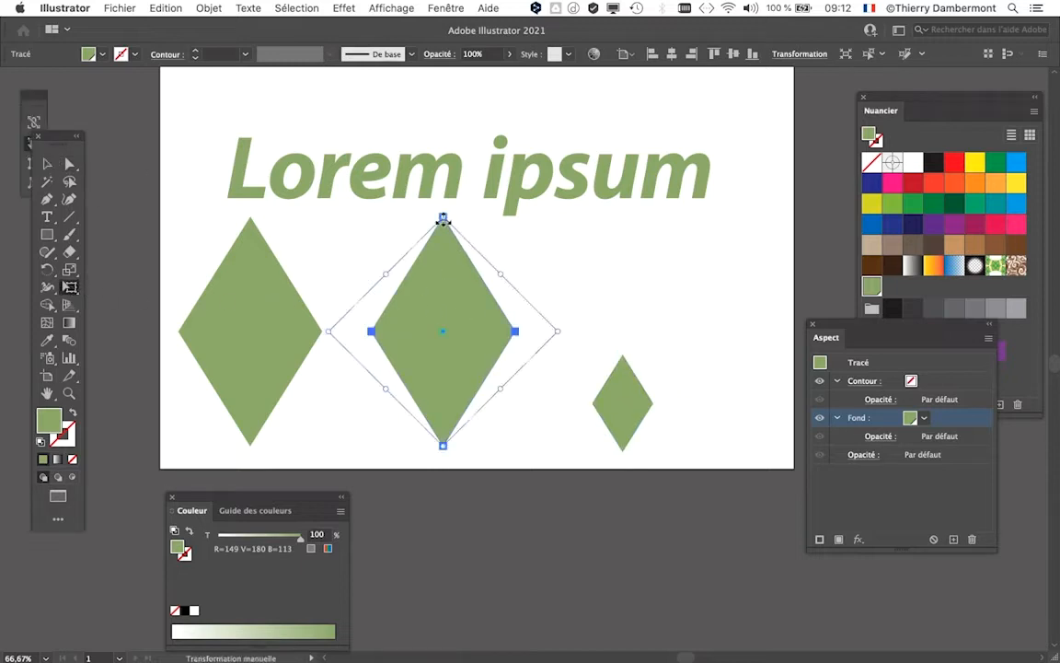
pyautogui.moveTo(443, 217); pyautogui.dragTo(440, 283)
pyautogui.click(46, 163)
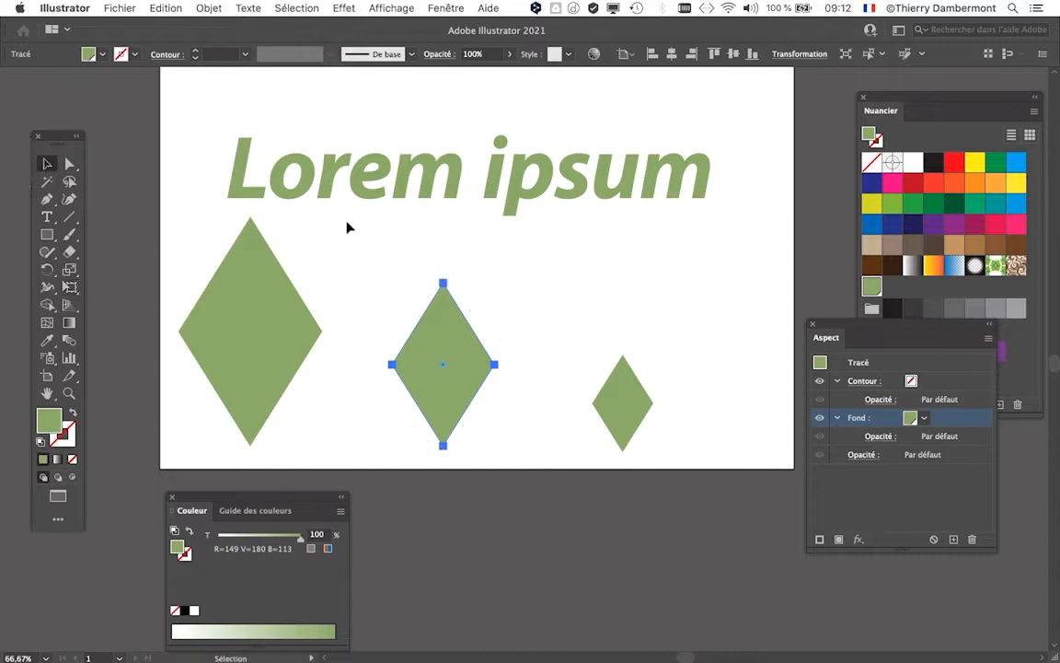
pyautogui.click(348, 228)
# Arrange the large diamond above Lorem, lower the text, and place the medium and small diamonds beneath the word ipsum's line.
pyautogui.moveTo(421, 353); pyautogui.dragTo(546, 279)
pyautogui.moveTo(287, 324); pyautogui.dragTo(433, 333)
pyautogui.moveTo(632, 414); pyautogui.dragTo(693, 288)
pyautogui.moveTo(396, 324); pyautogui.dragTo(368, 324)
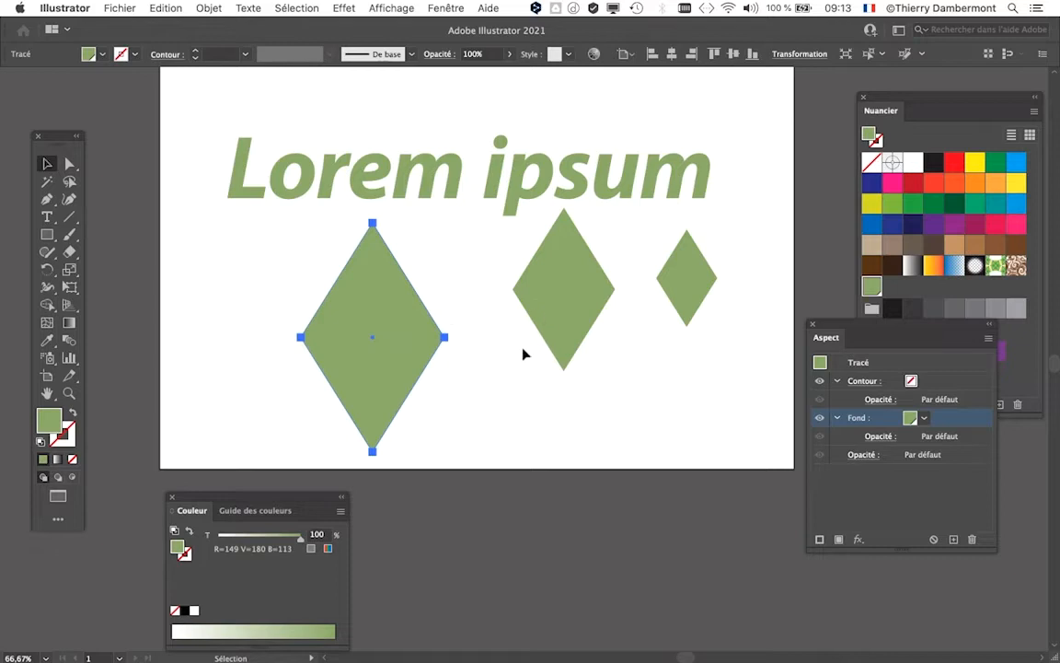
pyautogui.press('super+minus')
pyautogui.click(521, 393)
pyautogui.moveTo(396, 338); pyautogui.dragTo(371, 188)
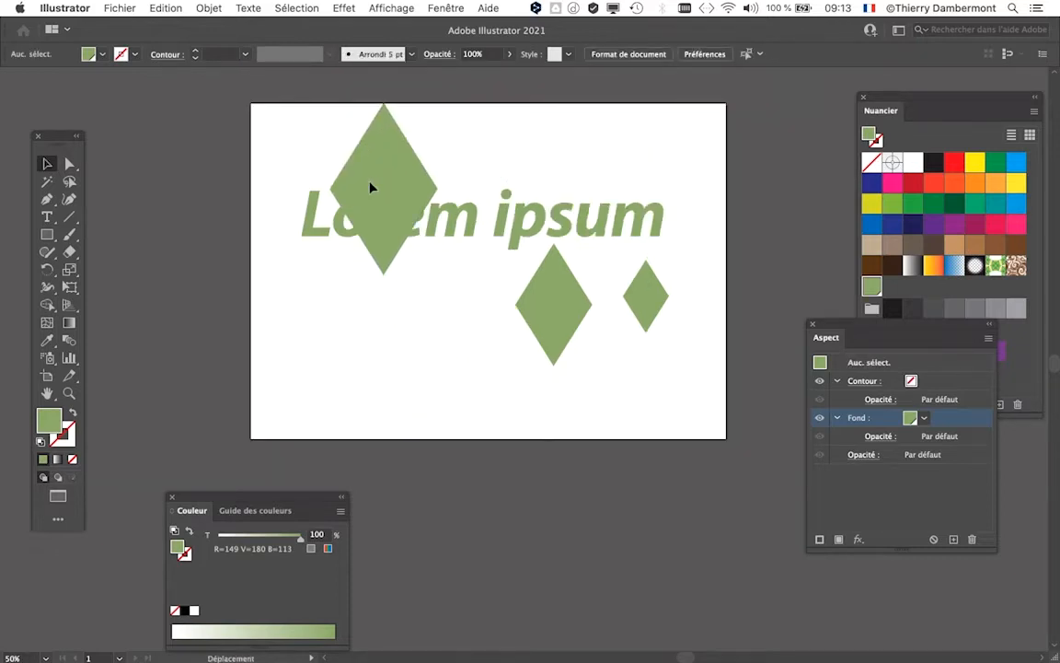
pyautogui.moveTo(501, 224); pyautogui.dragTo(499, 285)
pyautogui.moveTo(543, 316); pyautogui.dragTo(473, 379)
pyautogui.moveTo(644, 318); pyautogui.dragTo(675, 366)
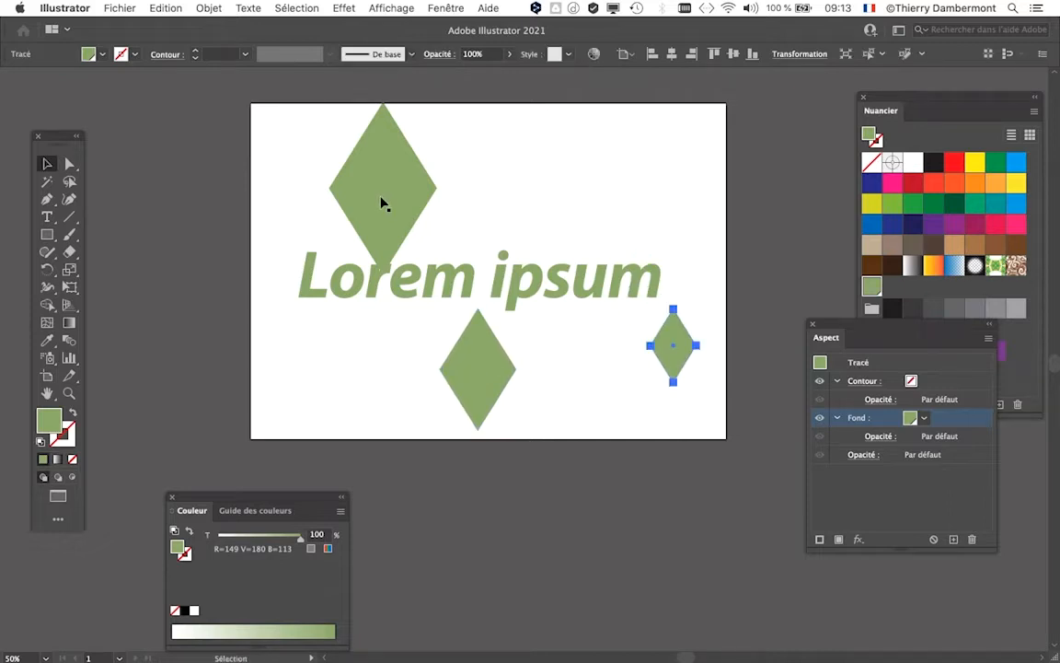
pyautogui.moveTo(382, 203); pyautogui.dragTo(359, 186)
# Shrink the large diamond proportionally from its center with Free Transform and position it just above the start of Lorem.
pyautogui.click(69, 286)
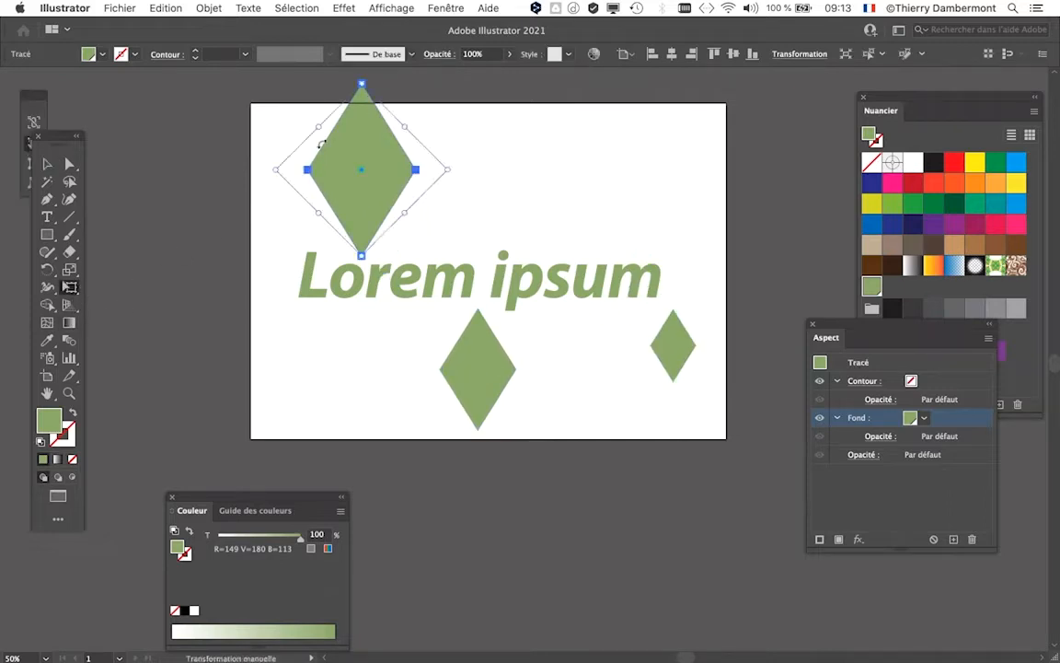
pyautogui.moveTo(361, 83); pyautogui.dragTo(356, 110)
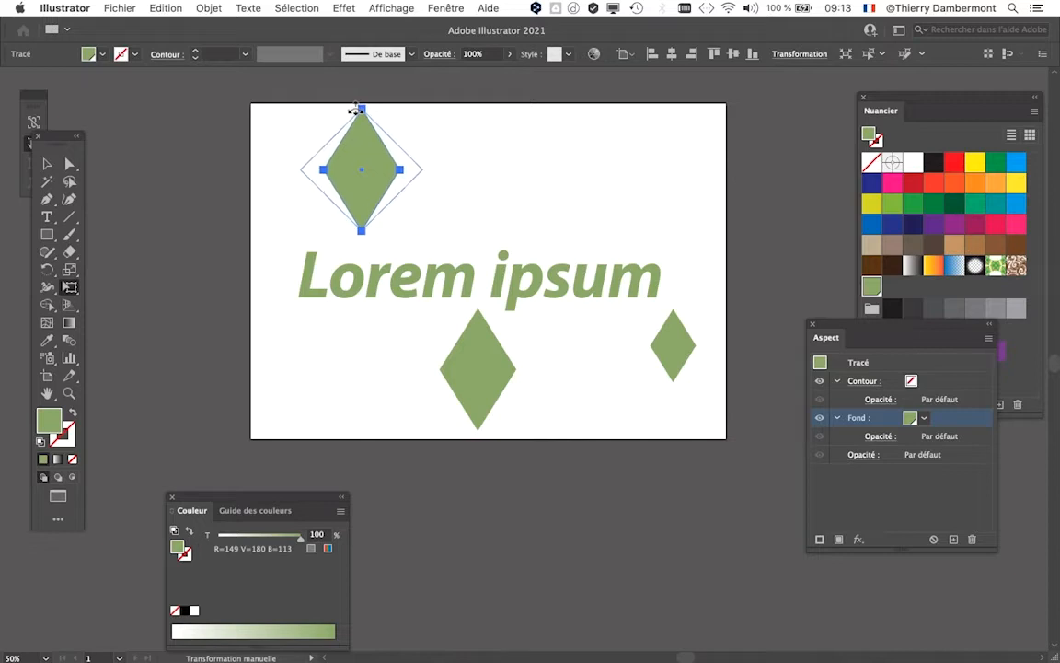
pyautogui.click(47, 163)
pyautogui.click(230, 150)
pyautogui.moveTo(367, 183); pyautogui.dragTo(368, 196)
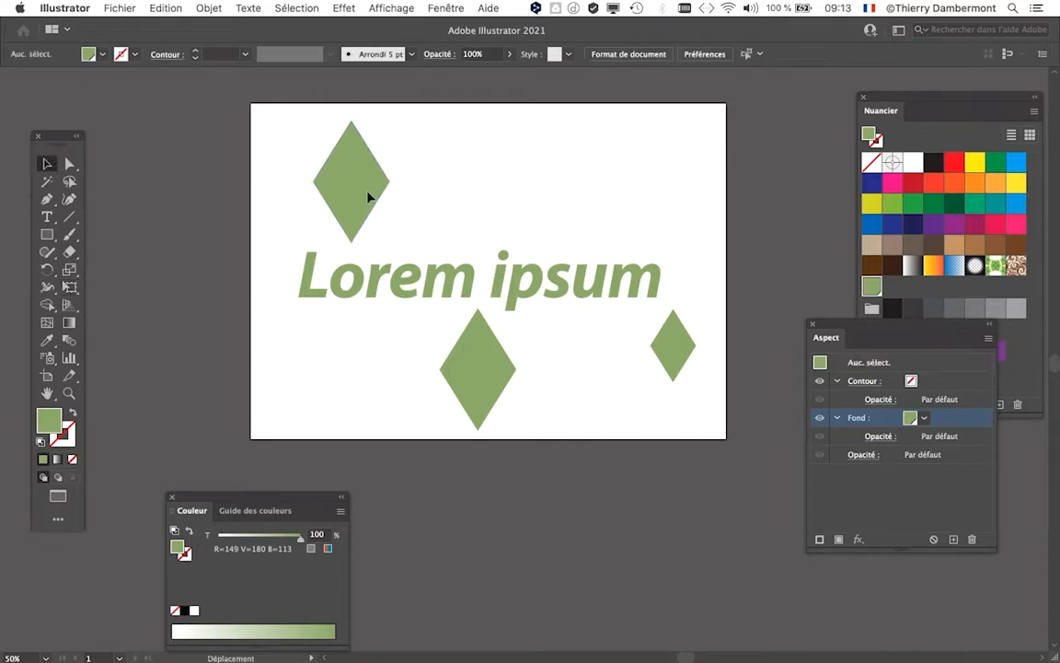
pyautogui.click(516, 198)
# Save the document under the new name "texte - fonds multiples et transformations - 02.ai" in Adobe Illustrator format.
pyautogui.click(108, 7)
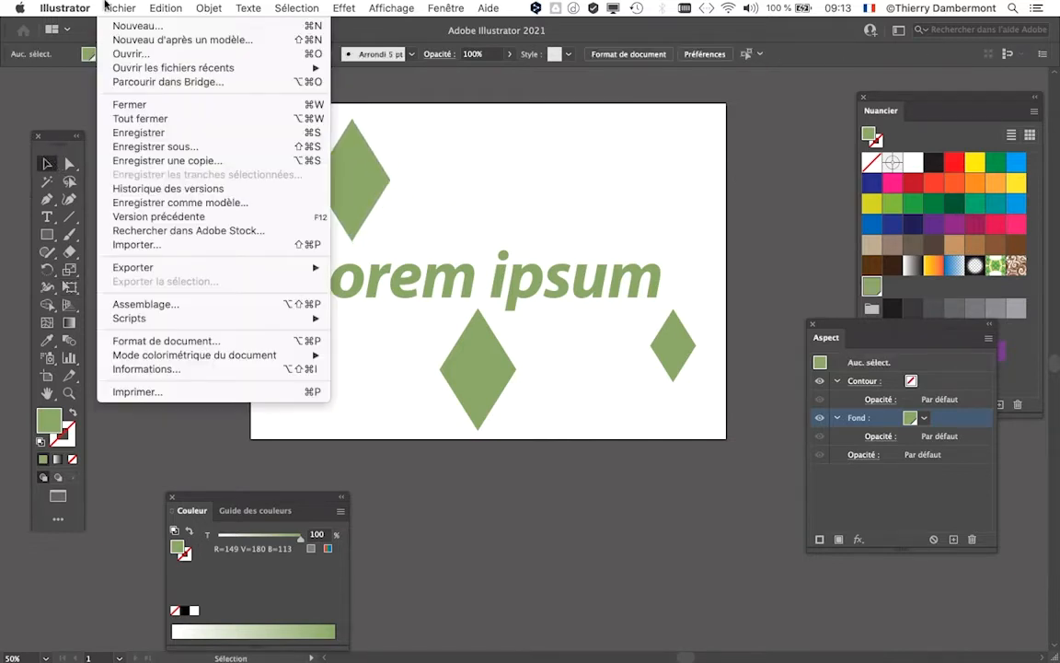
pyautogui.click(154, 146)
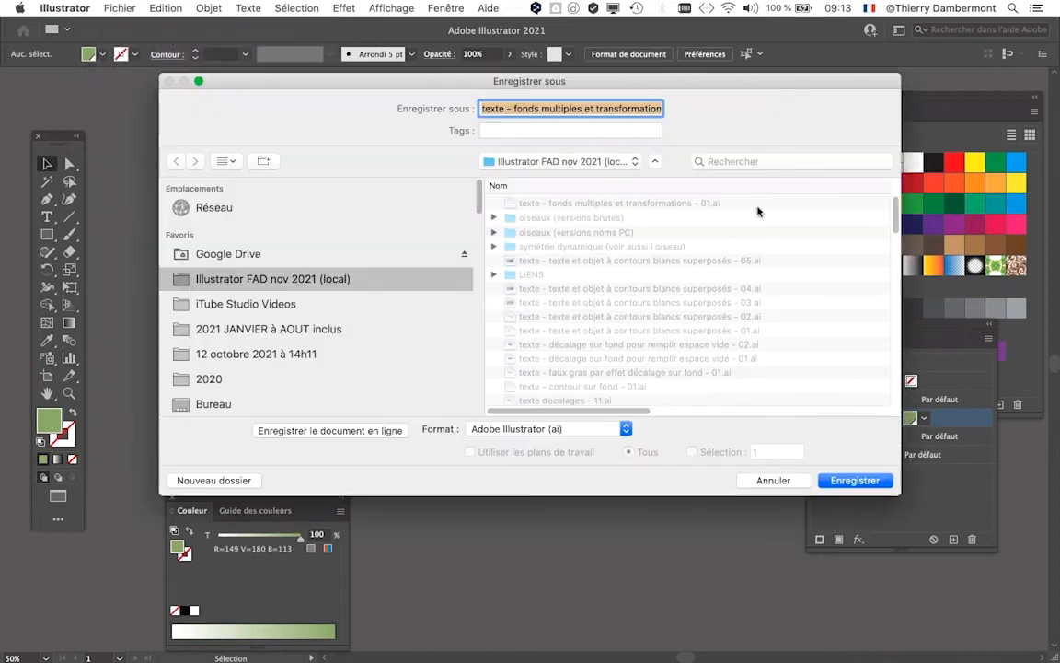
pyautogui.click(647, 109)
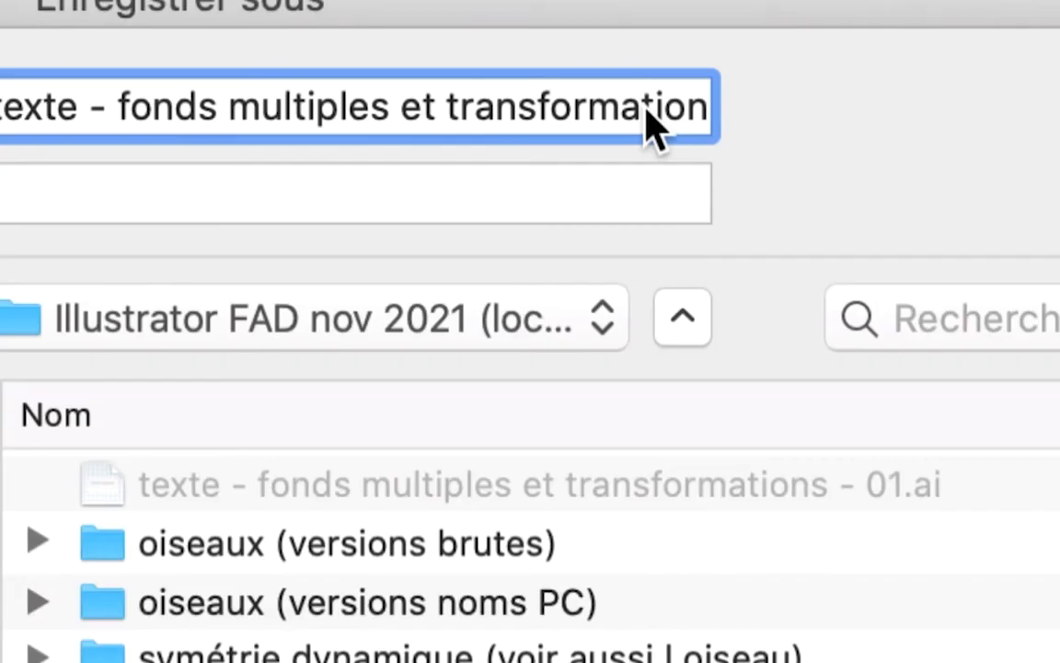
pyautogui.press('super+Right')
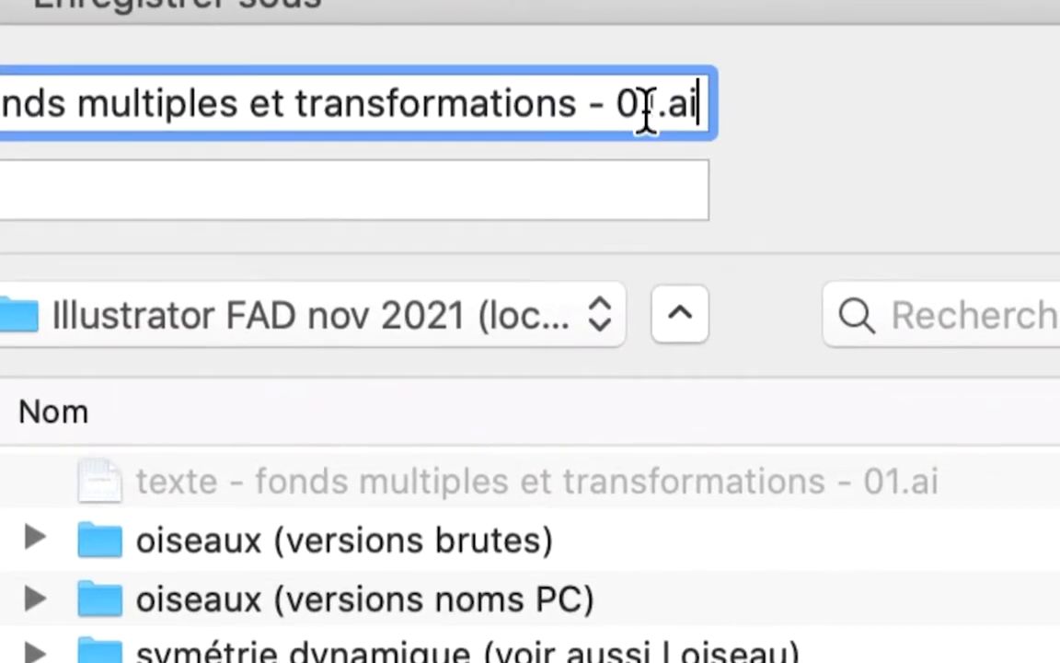
pyautogui.moveTo(643, 106); pyautogui.dragTo(658, 122)
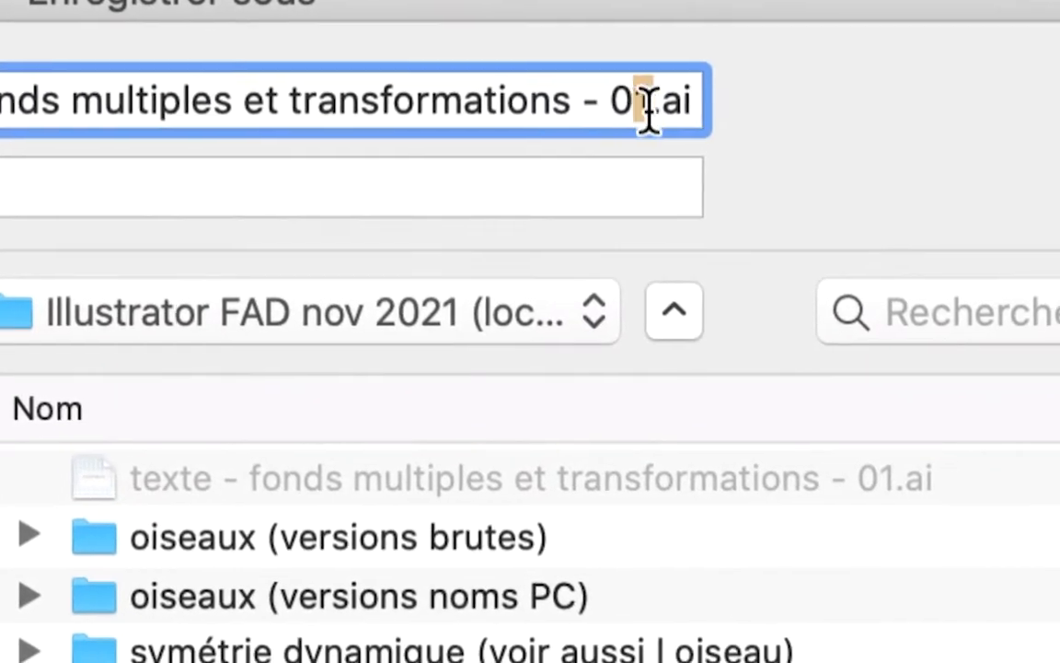
pyautogui.write('2')
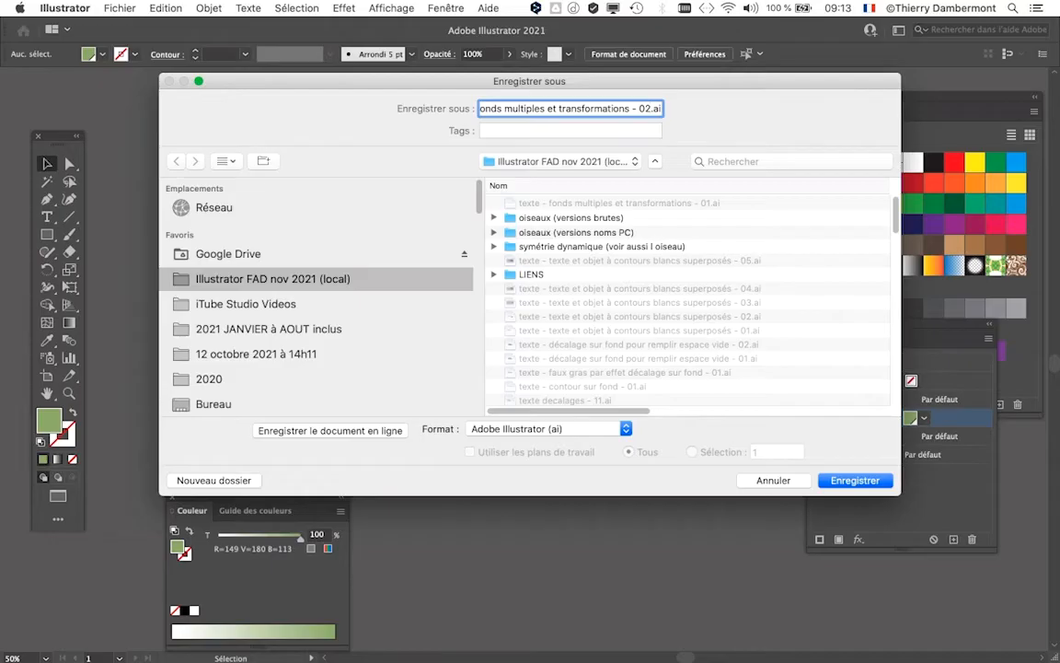
pyautogui.press('Return')
pyautogui.press('Return')
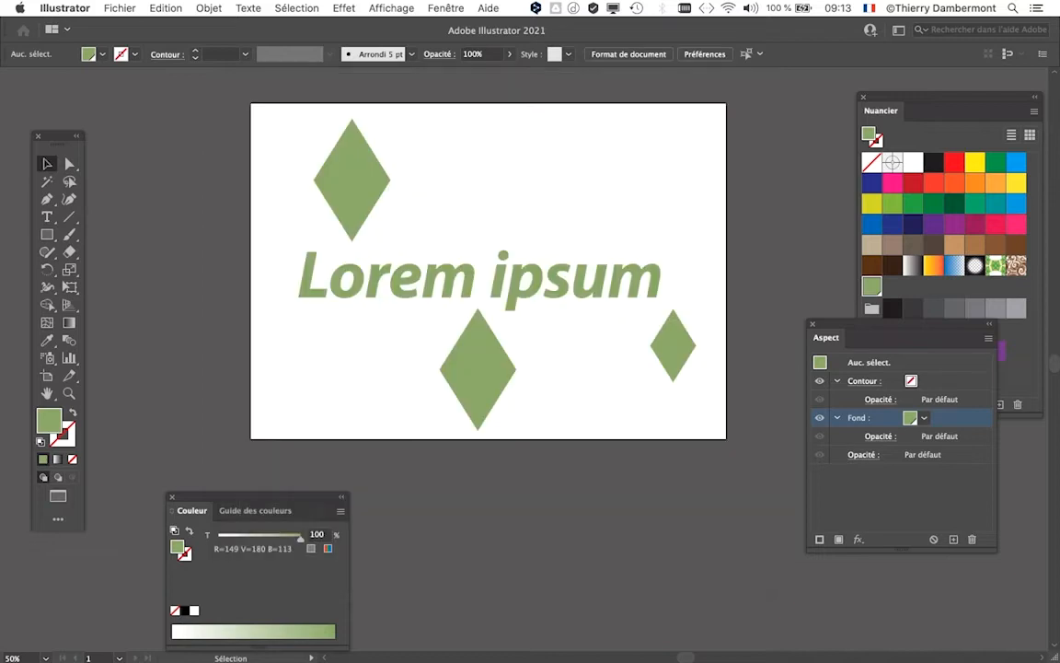
# Arrange the workspace with the Aspect panel below the artboard and the Nuancier panel nearer to it, leaving the artwork uncovered.
pyautogui.hscroll(5, 432, 273)
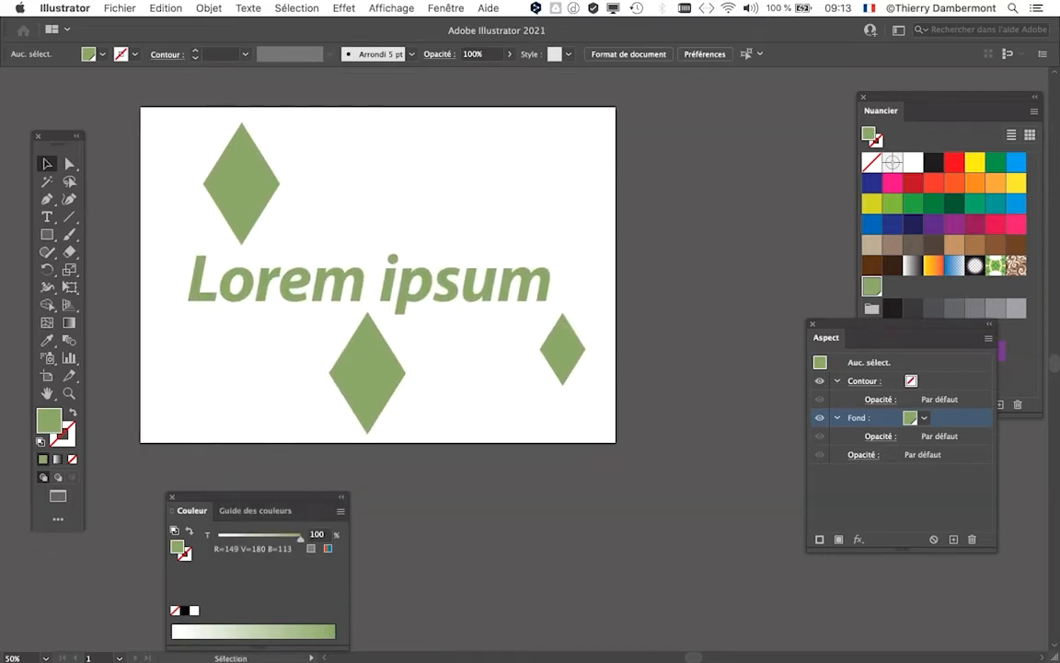
pyautogui.moveTo(874, 337); pyautogui.dragTo(635, 488)
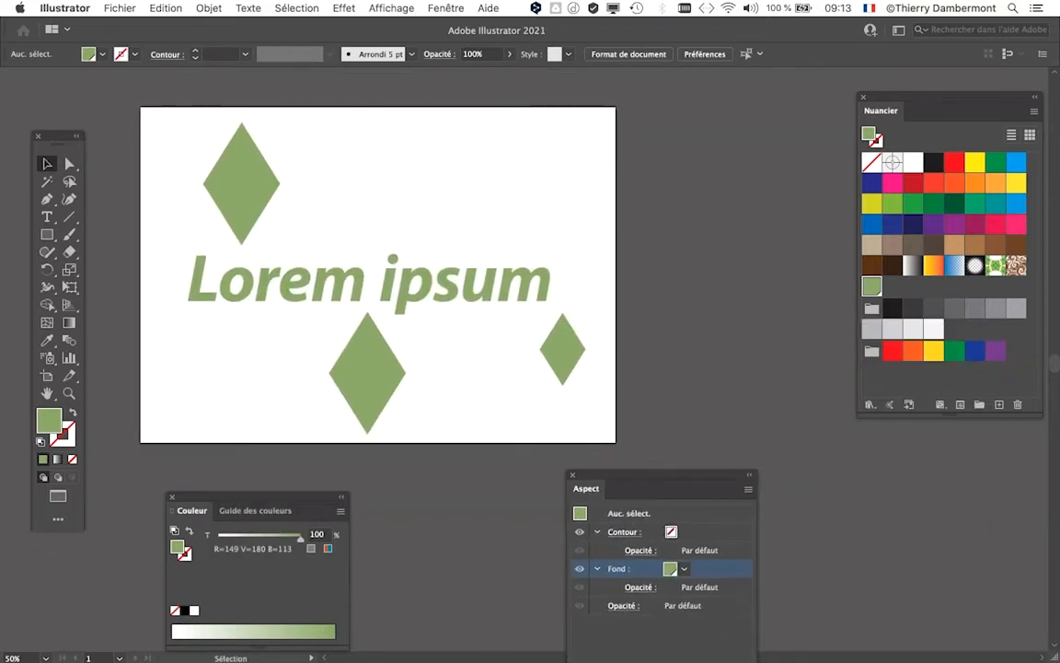
pyautogui.moveTo(944, 97); pyautogui.dragTo(879, 96)
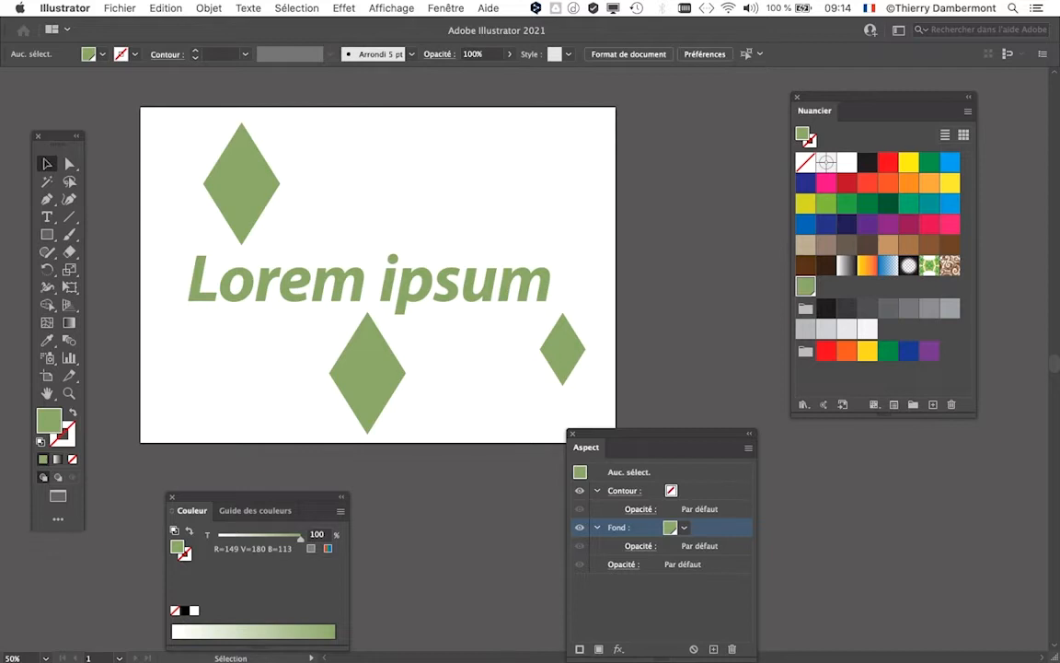
pyautogui.moveTo(635, 447); pyautogui.dragTo(450, 482)
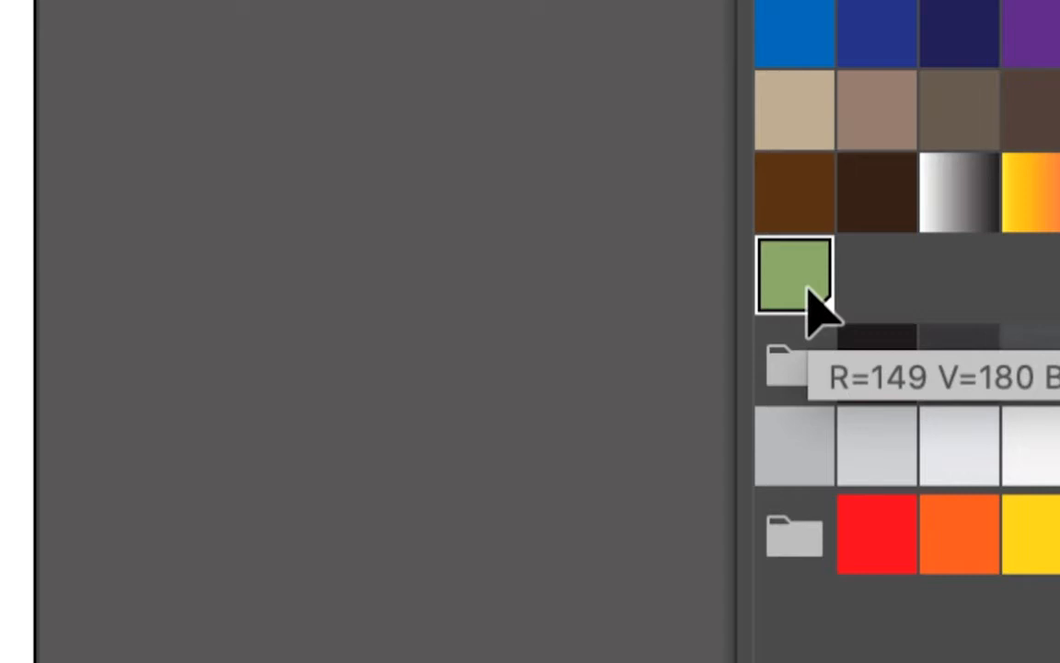
# Open the options of the green global swatch, move the dialog clear of the artwork, and turn on the preview.
pyautogui.doubleClick(793, 286)
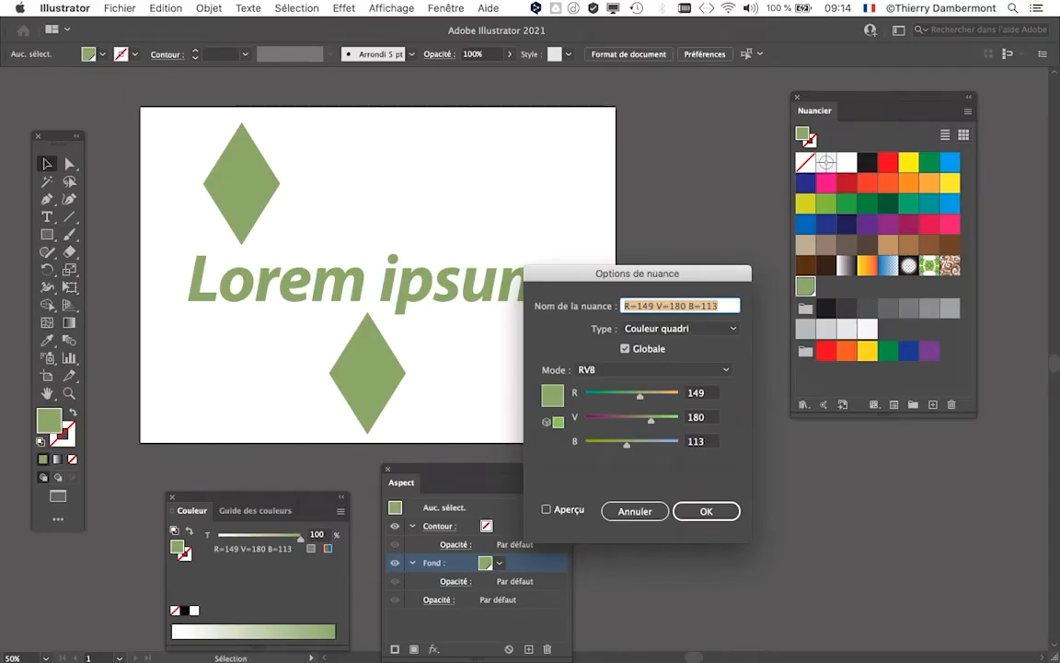
pyautogui.moveTo(636, 273); pyautogui.dragTo(728, 85)
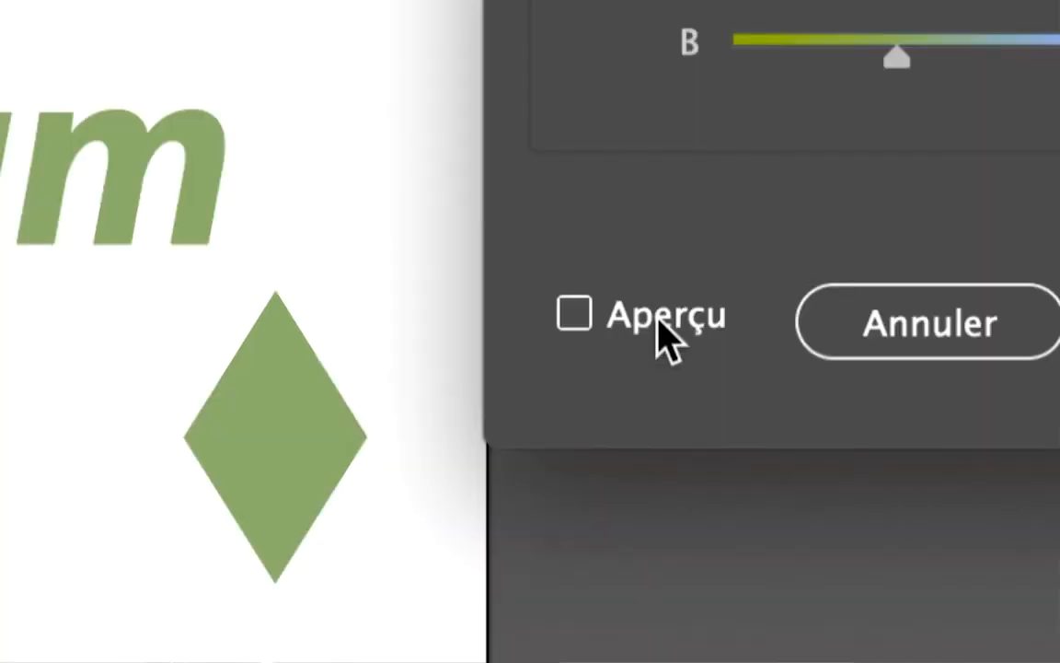
pyautogui.click(659, 324)
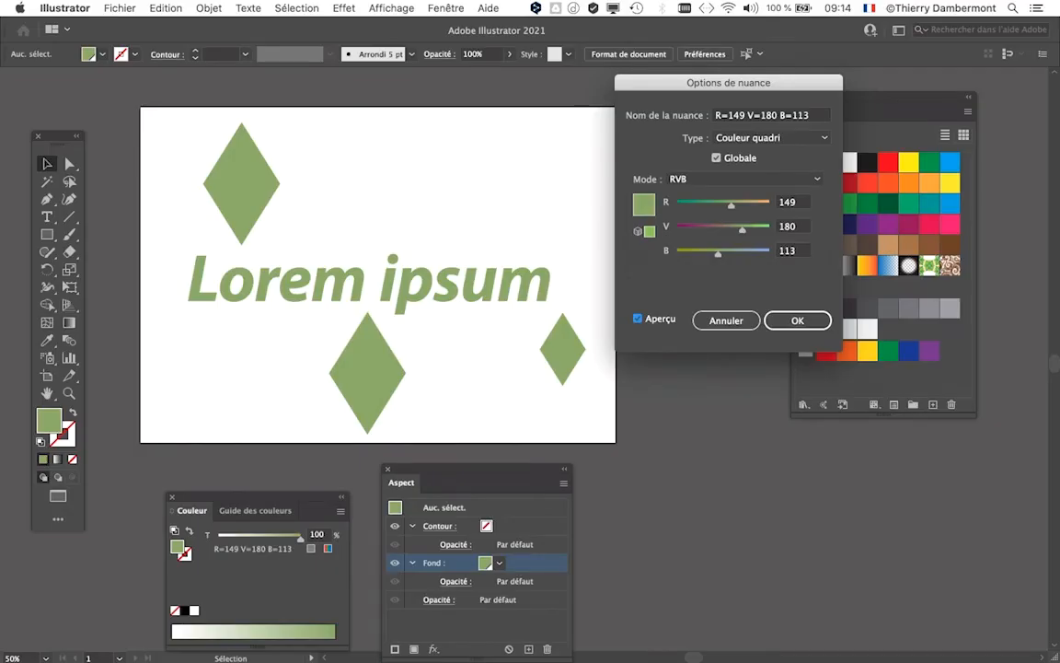
# Set the global swatch's RGB values to R=72, V=208 and B=203.
pyautogui.write('72')
pyautogui.press('Tab')
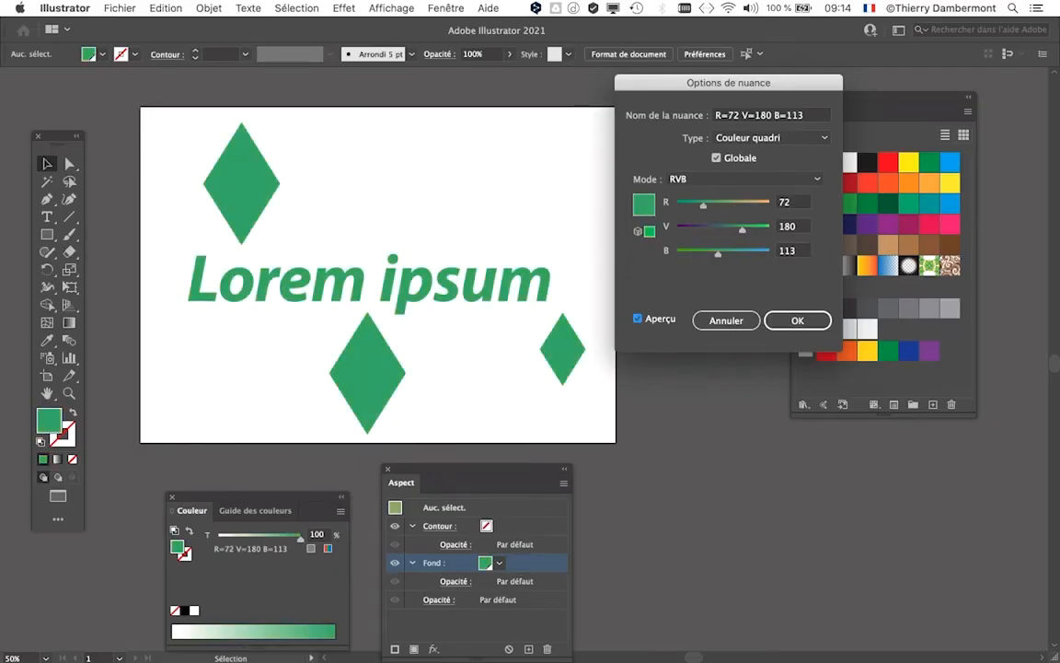
pyautogui.write('91')
pyautogui.press('Tab')
pyautogui.write('203')
pyautogui.hotkey('shift', 'Tab')
pyautogui.write('208')
pyautogui.hotkey('shift', 'Tab')
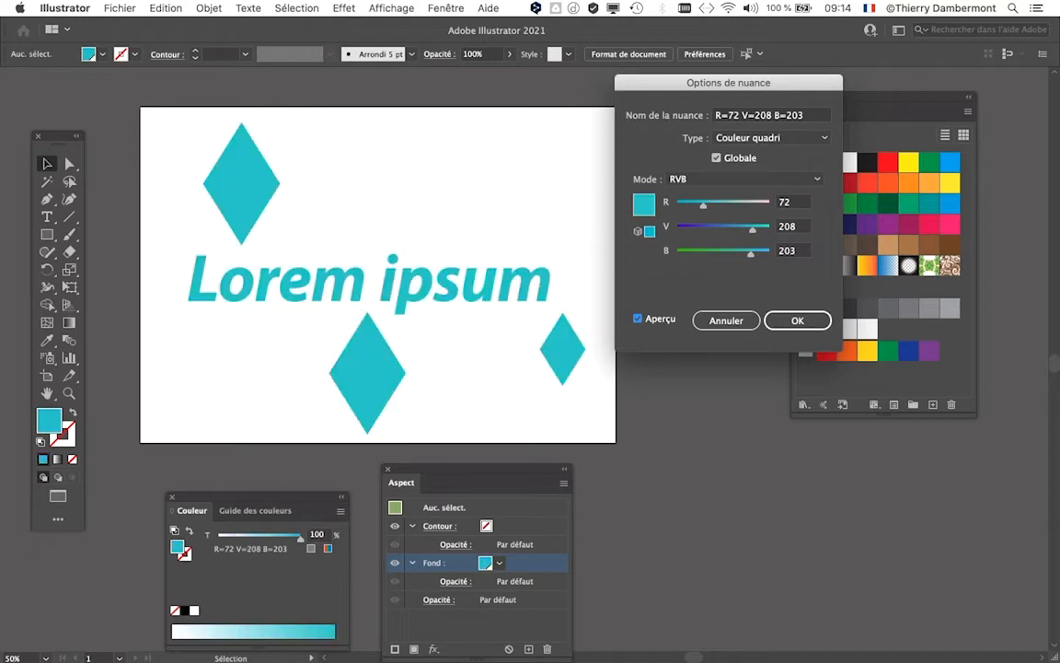
# Set the global swatch's red value to 199 and apply the swatch options.
pyautogui.write('199')
pyautogui.press('Tab')
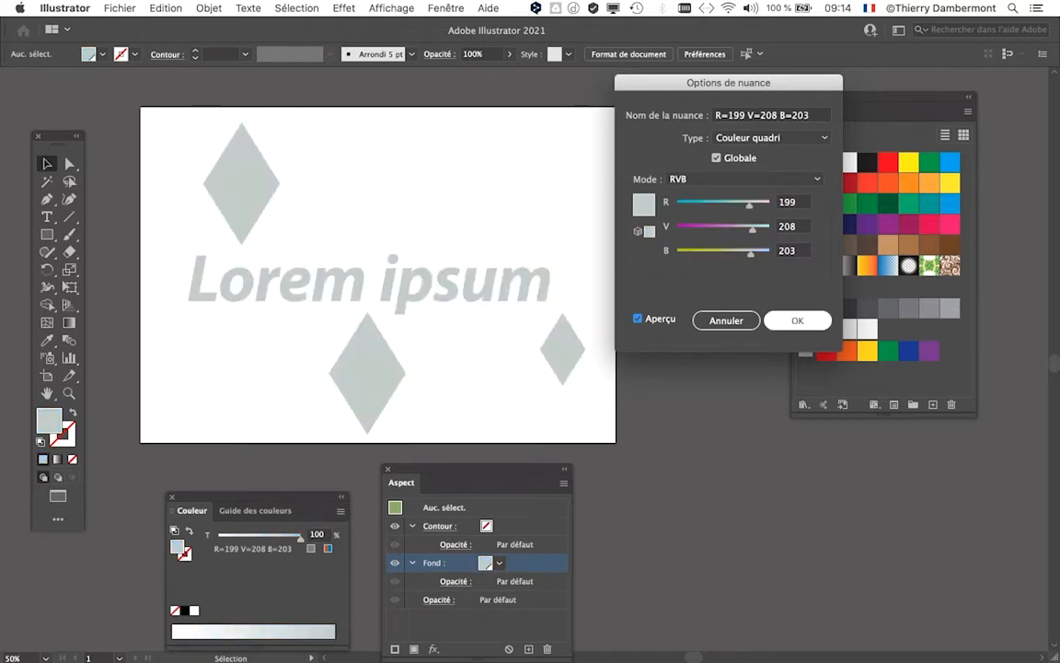
pyautogui.press('Return')
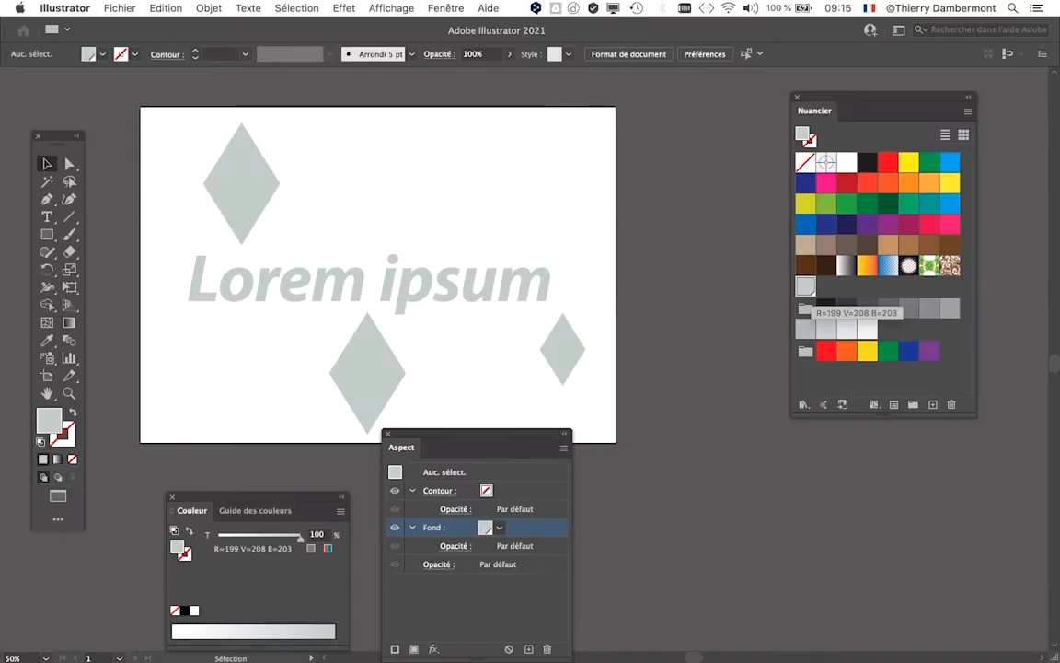
# Postpone the Java update and move the Aspect panel clear of the artboard, below the Nuancier panel.
pyautogui.press('Tab')
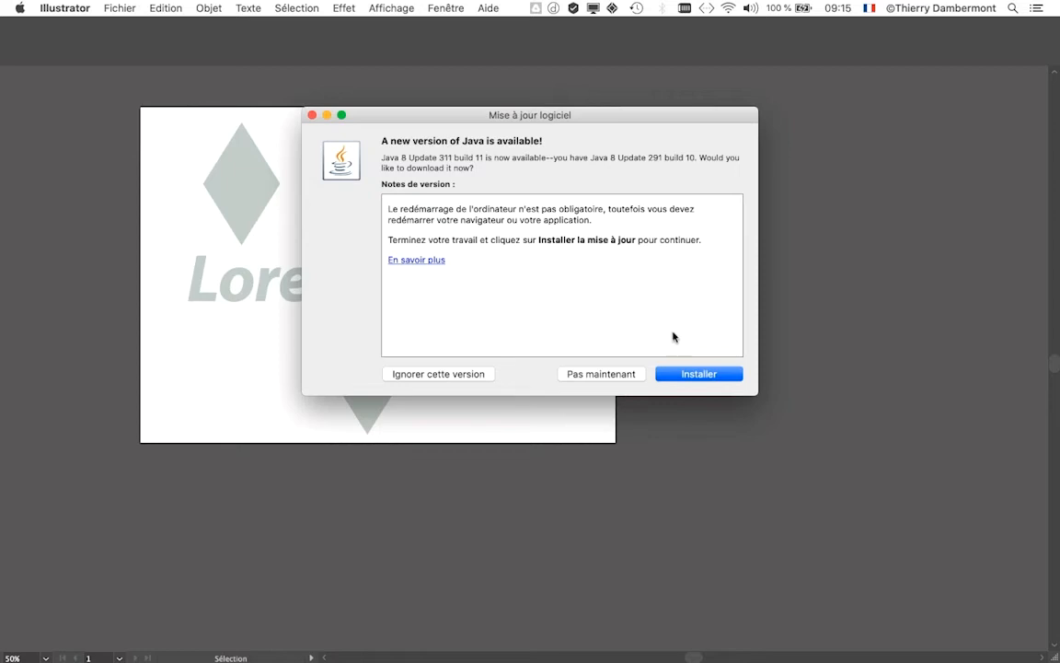
pyautogui.click(578, 373)
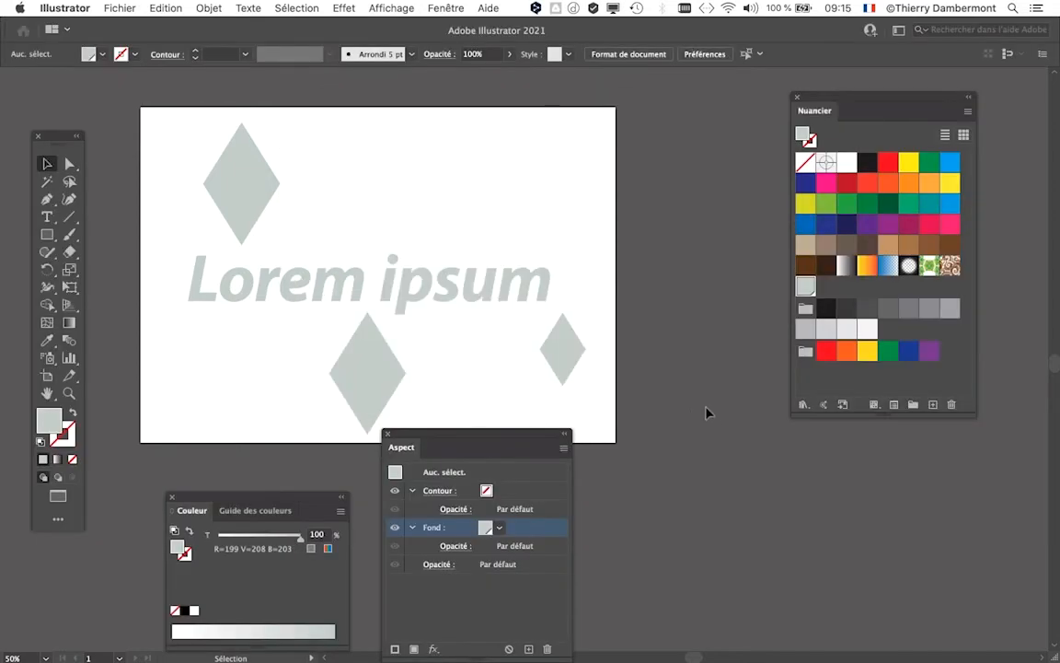
pyautogui.moveTo(534, 437); pyautogui.dragTo(623, 468)
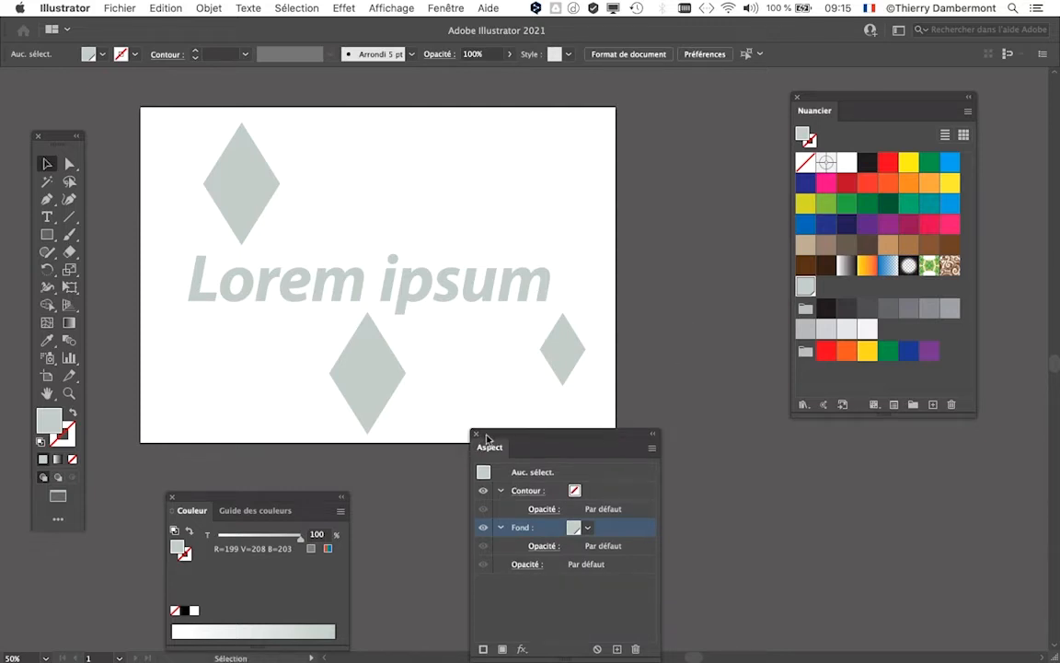
pyautogui.moveTo(479, 443); pyautogui.dragTo(765, 500)
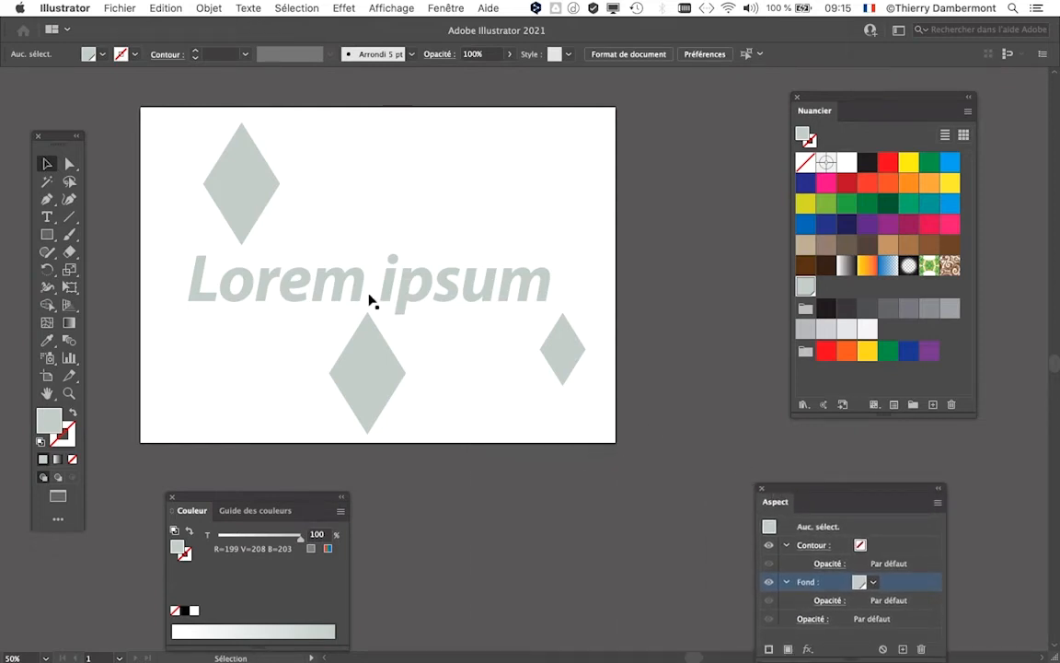
# Save the document under its existing file name, texte - fonds multiples et transformations - 02.ai.
pyautogui.click(102, 7)
pyautogui.click(165, 148)
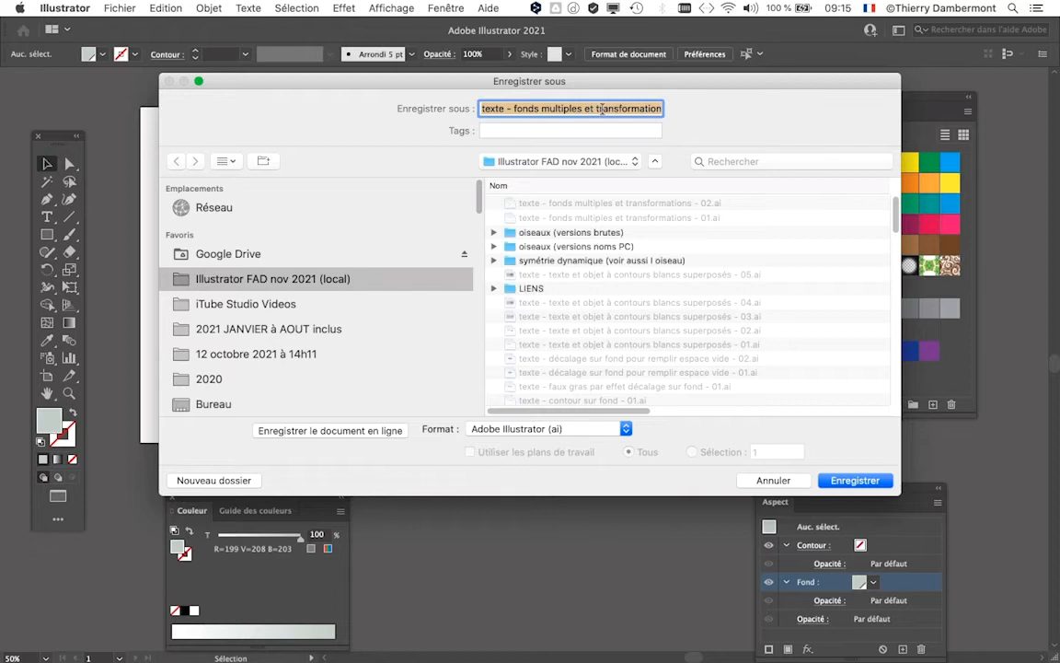
pyautogui.click(545, 108)
pyautogui.press('Return')
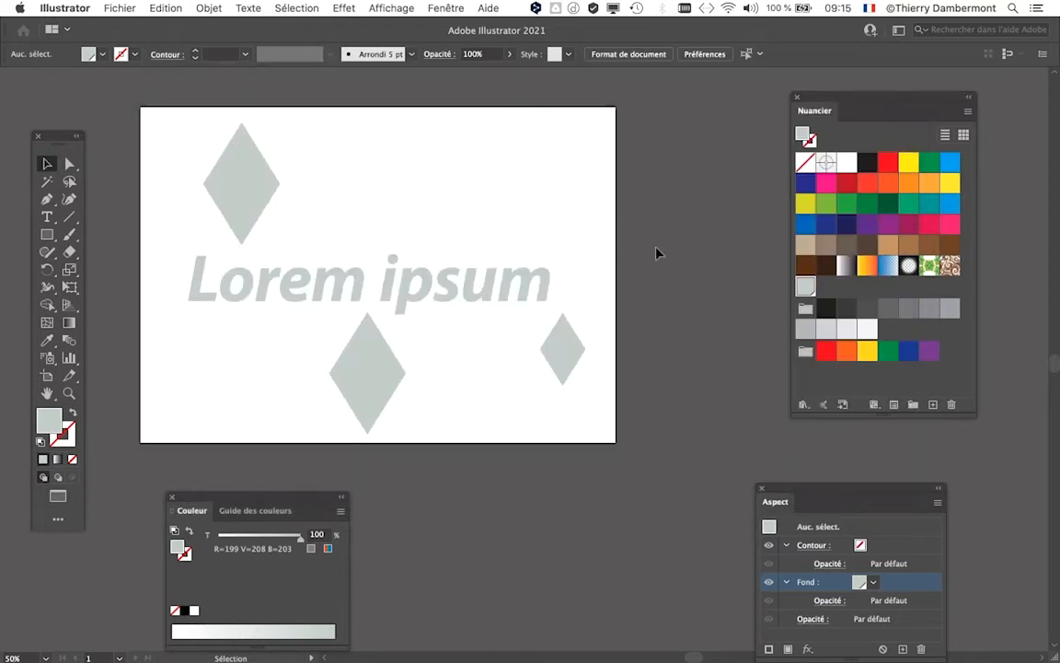
# Rearrange the artwork with the text slightly higher, one large diamond at the upper right, and the large and small diamonds below the text.
pyautogui.moveTo(381, 307); pyautogui.dragTo(395, 294)
pyautogui.moveTo(270, 206); pyautogui.dragTo(324, 196)
pyautogui.click(325, 197)
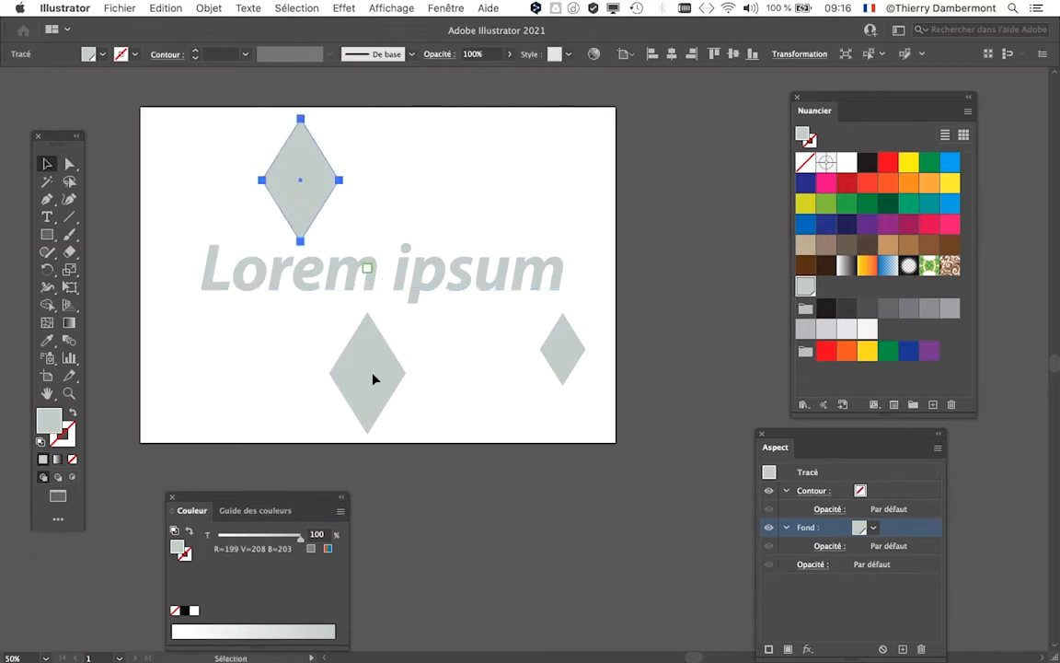
pyautogui.moveTo(374, 374); pyautogui.dragTo(294, 369)
pyautogui.moveTo(551, 351); pyautogui.dragTo(435, 357)
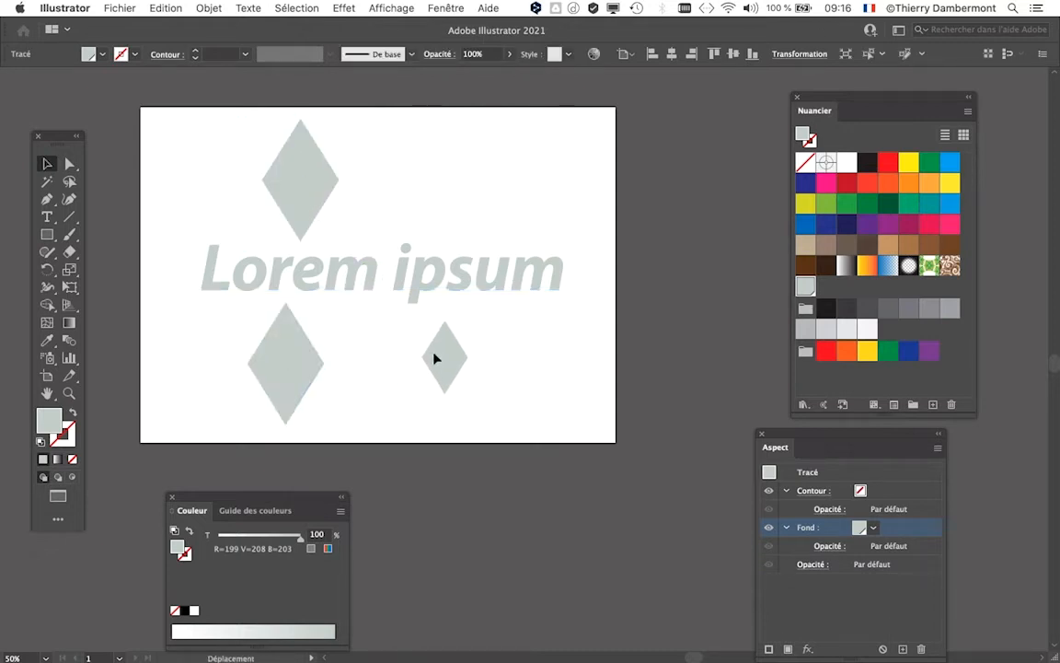
pyautogui.moveTo(322, 188); pyautogui.dragTo(546, 182)
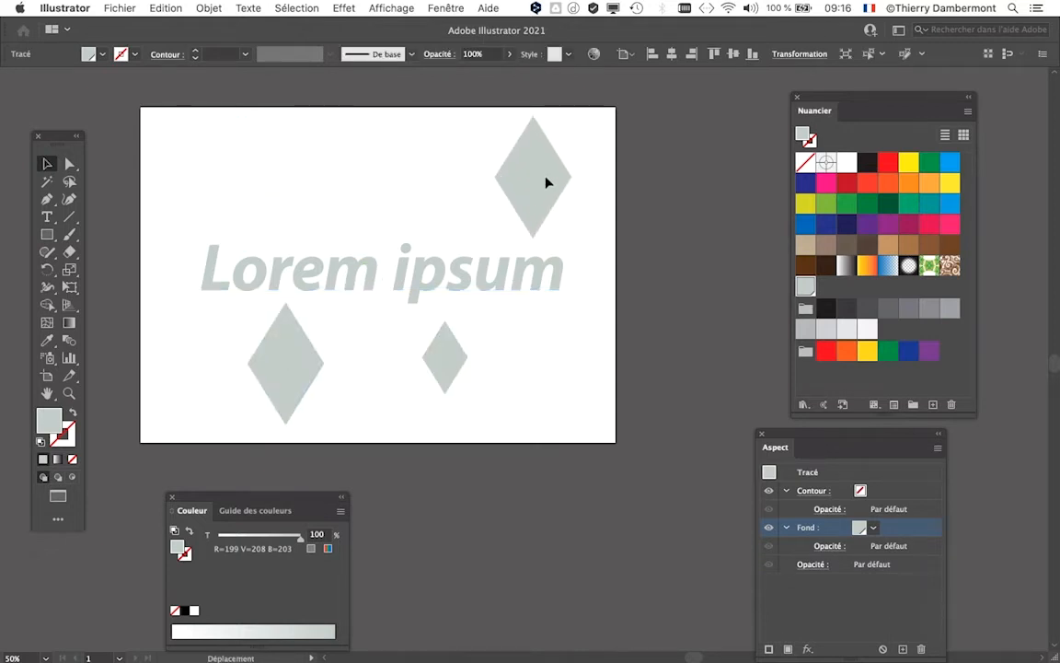
pyautogui.click(533, 410)
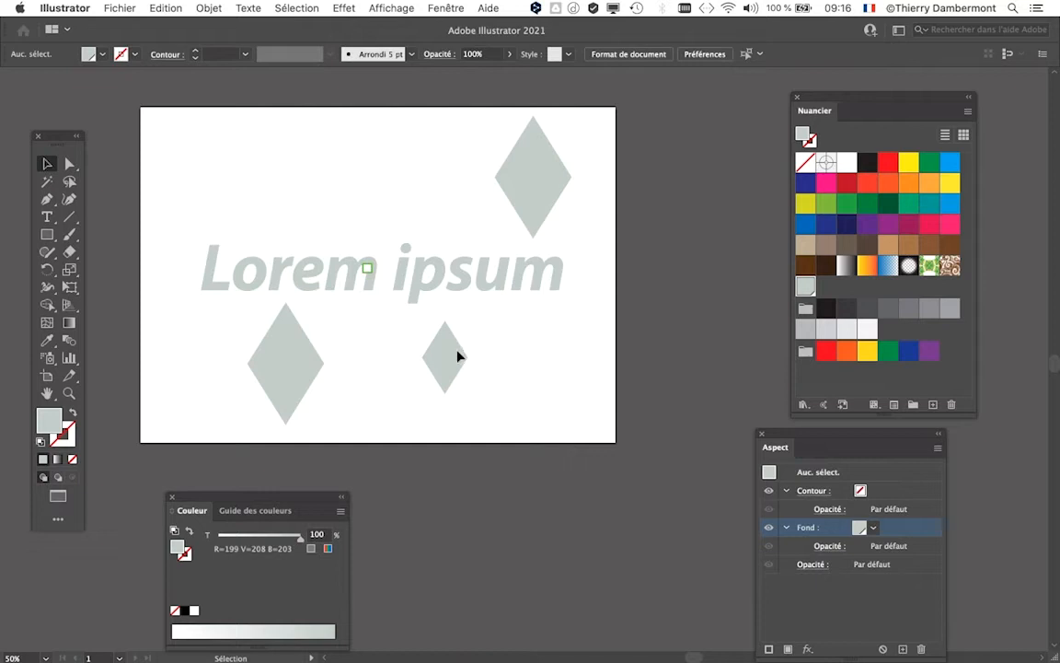
# Fill the two lower diamonds with the orange swatch, and the text and upper diamond with the blue C=85 M=50 J=0 N=0 swatch.
pyautogui.moveTo(494, 362); pyautogui.dragTo(299, 388)
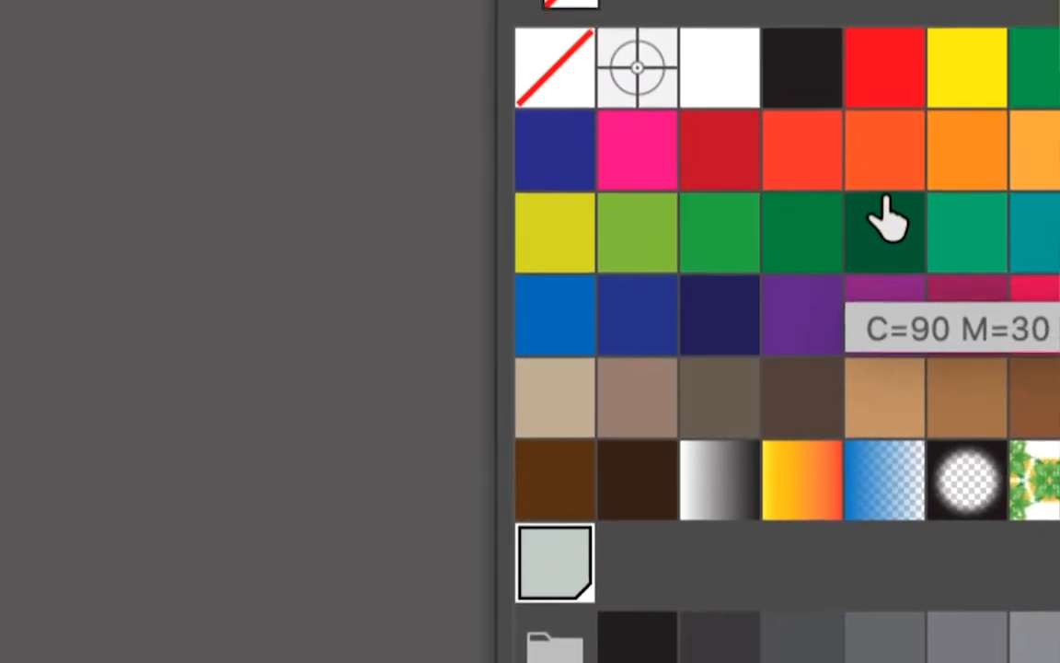
pyautogui.click(951, 140)
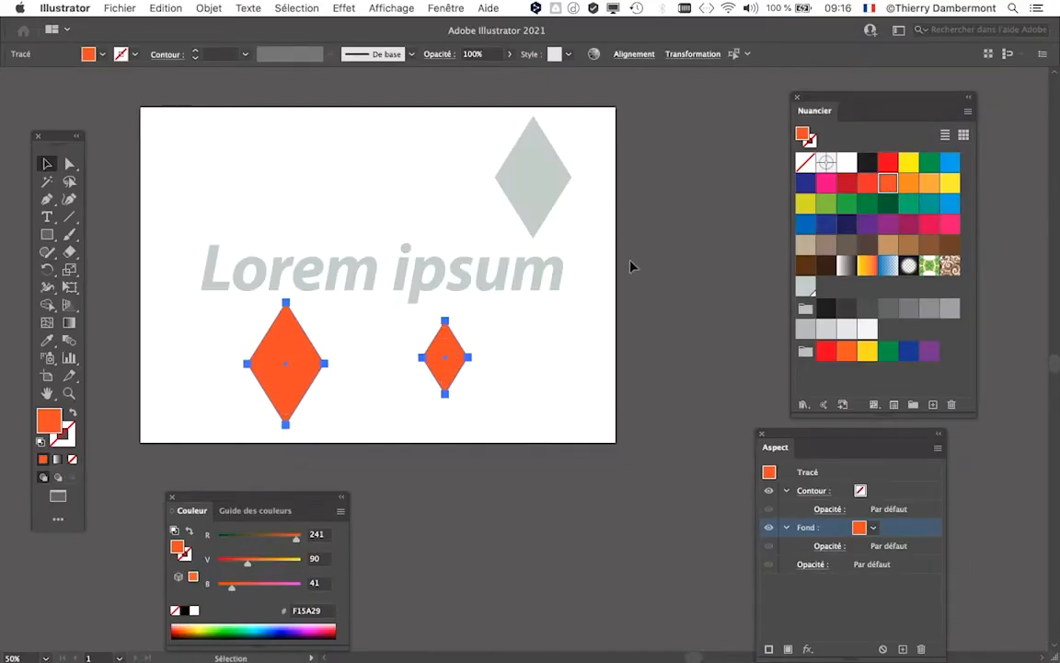
pyautogui.click(592, 276)
pyautogui.moveTo(591, 276); pyautogui.dragTo(466, 187)
pyautogui.click(813, 227)
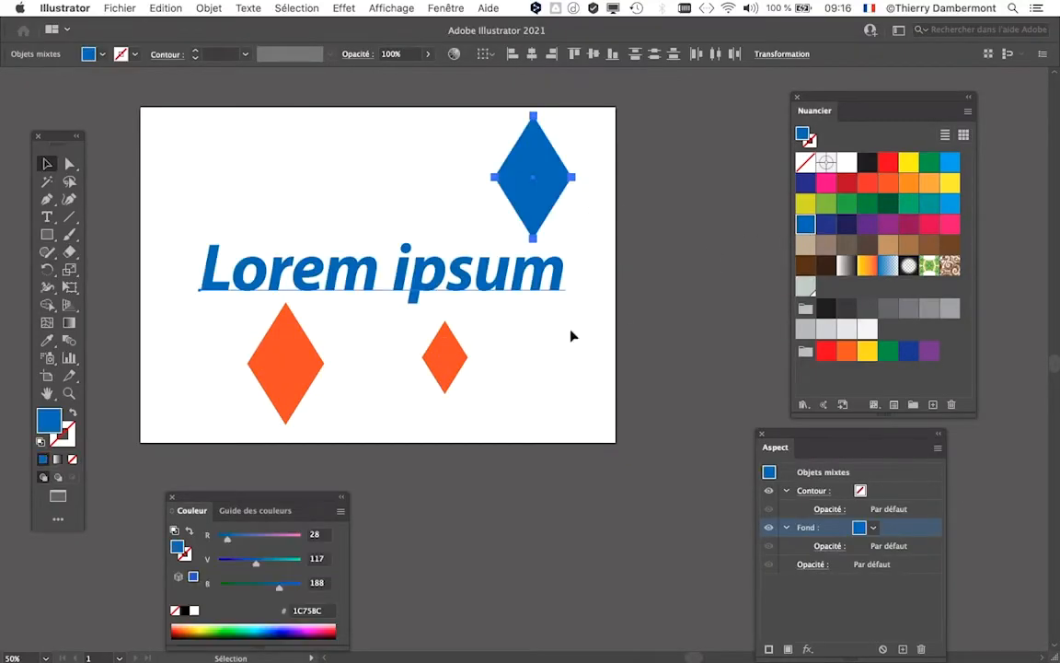
pyautogui.click(538, 380)
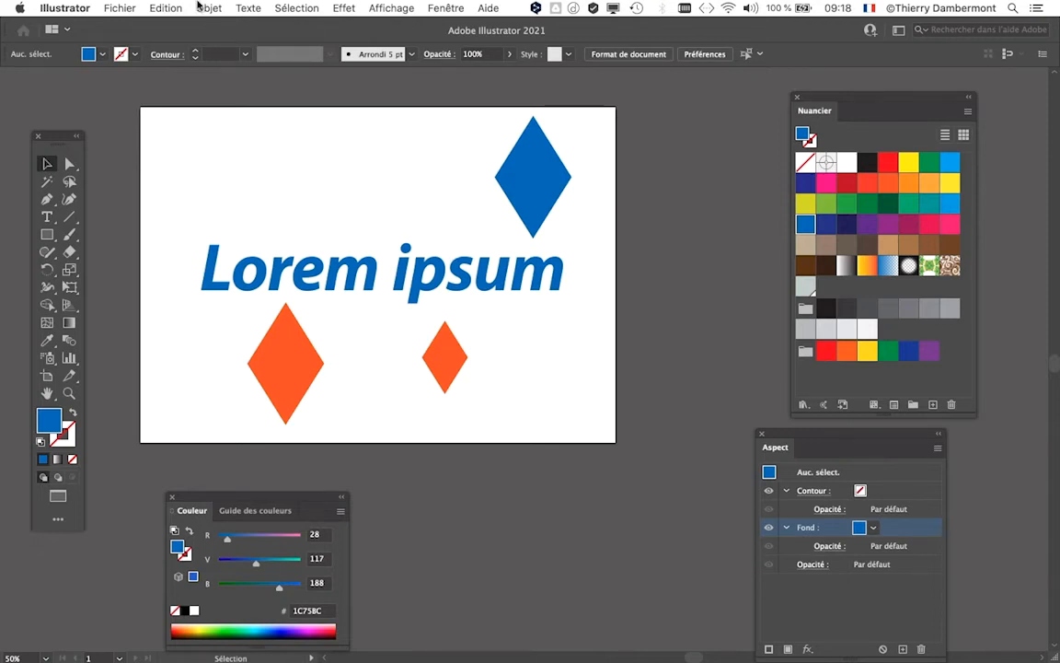
# Save the document as texte - fonds multiples et transformations - 03.ai in Adobe Illustrator format.
pyautogui.click(127, 7)
pyautogui.click(155, 147)
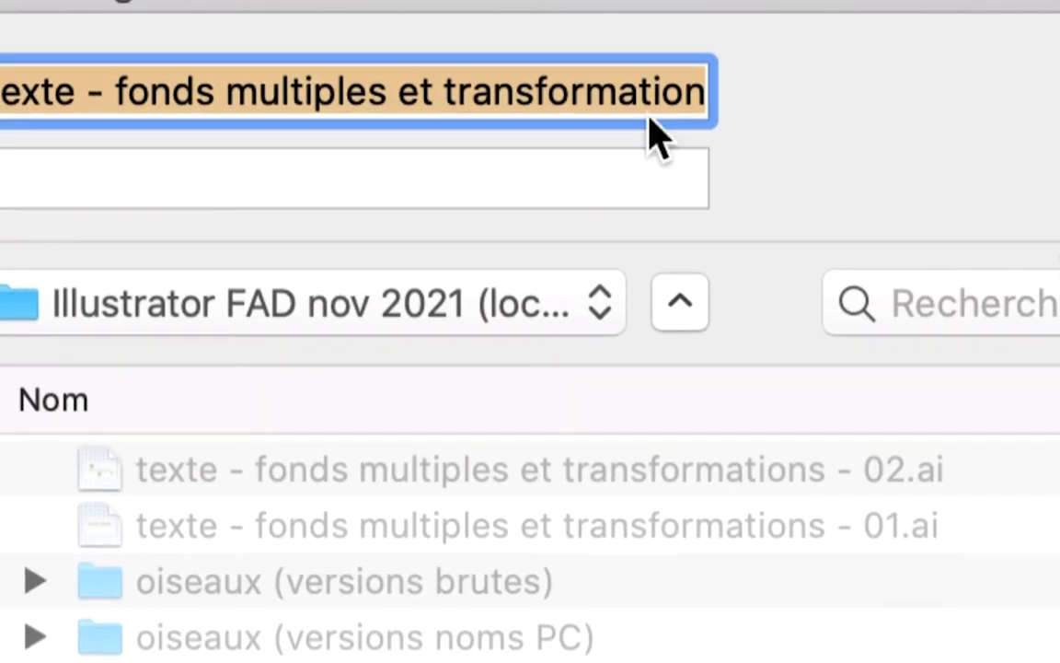
pyautogui.click(651, 53)
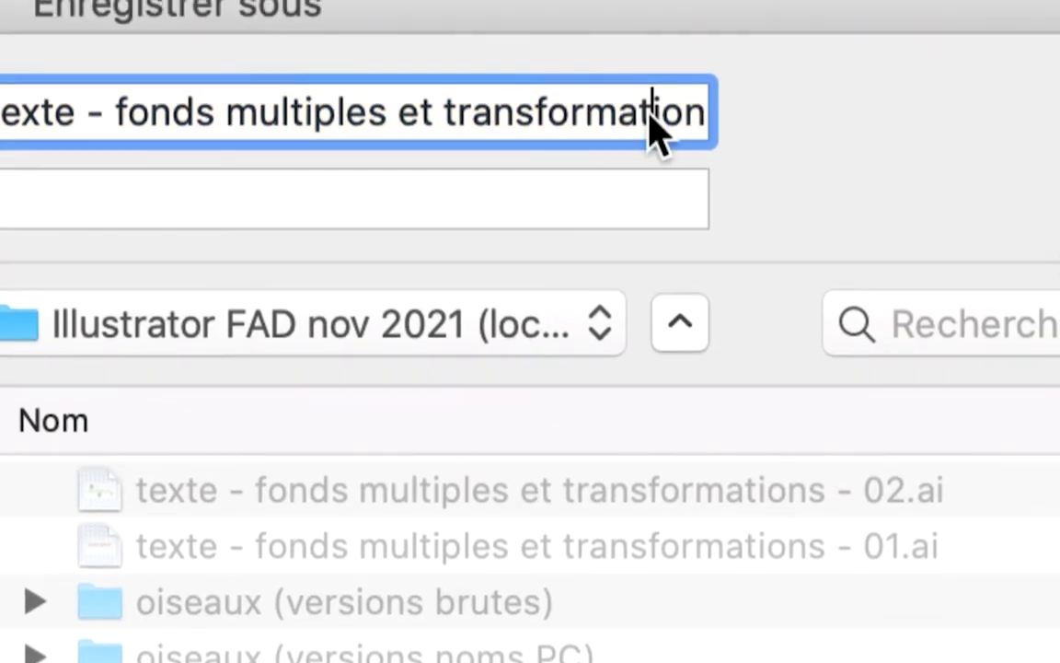
pyautogui.press('Down')
pyautogui.moveTo(642, 130); pyautogui.dragTo(655, 129)
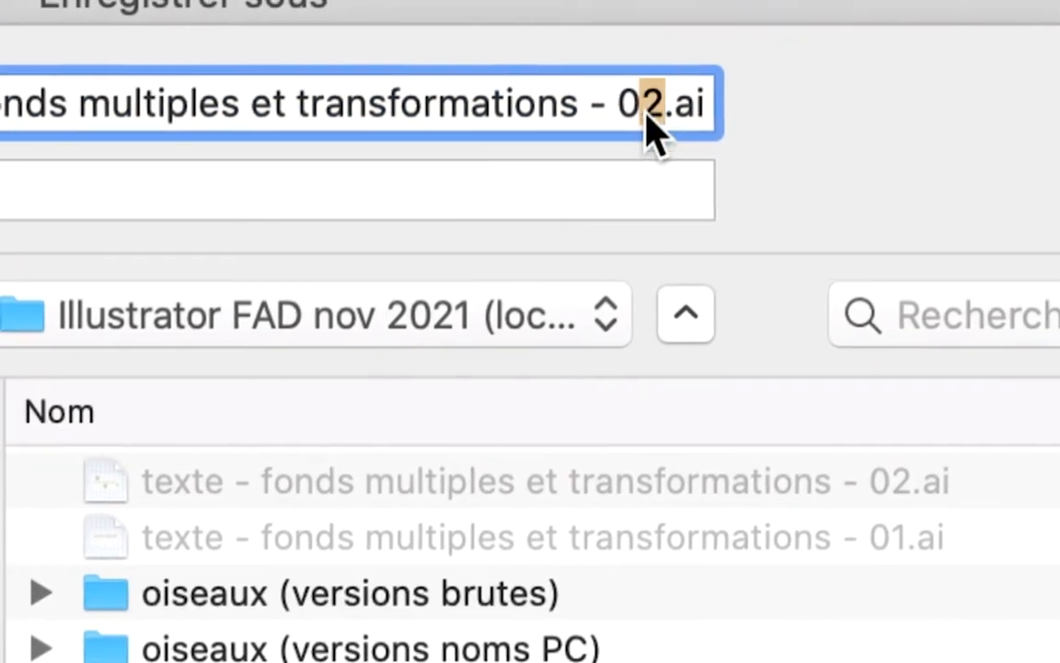
pyautogui.write('3')
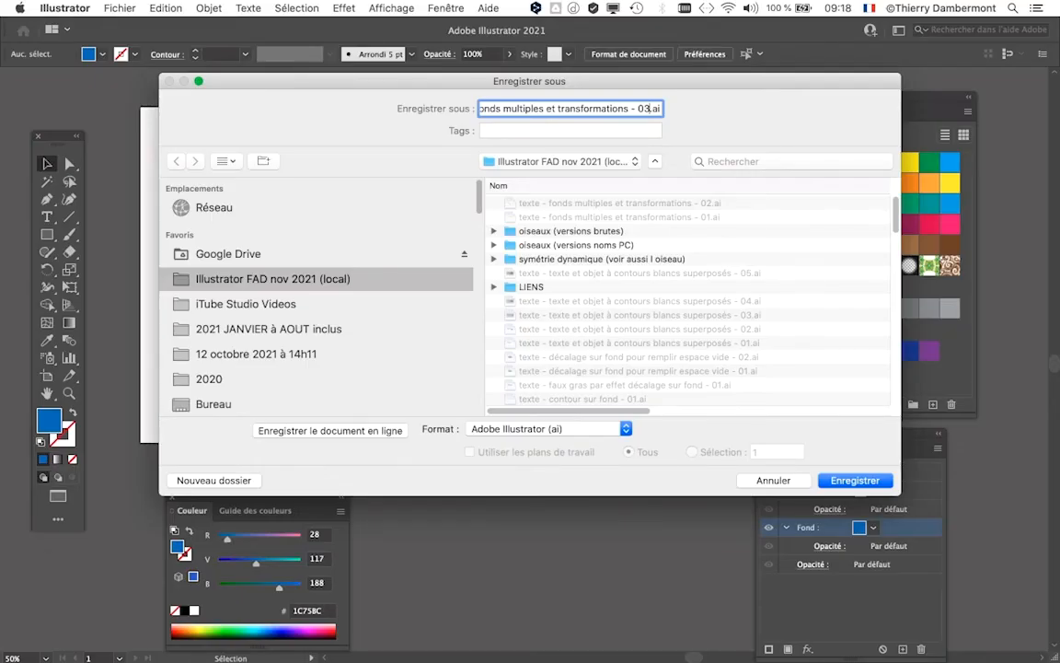
pyautogui.press('Return')
pyautogui.press('Return')
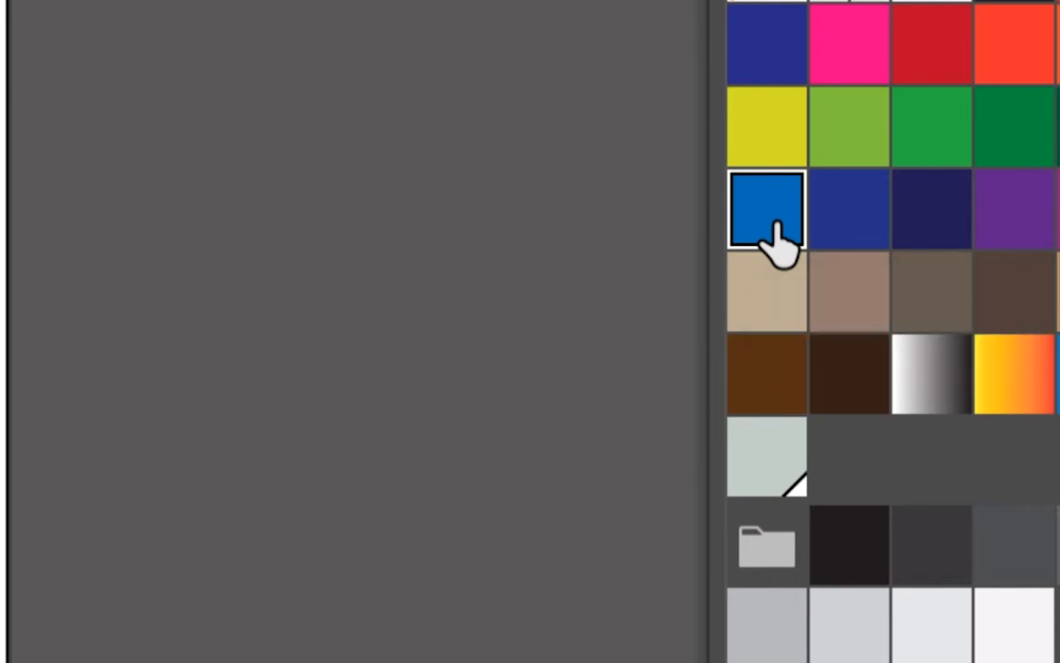
# Edit the non-global blue swatch with the preview on, setting R=238 and V=217, and apply the swatch options.
pyautogui.doubleClick(778, 241)
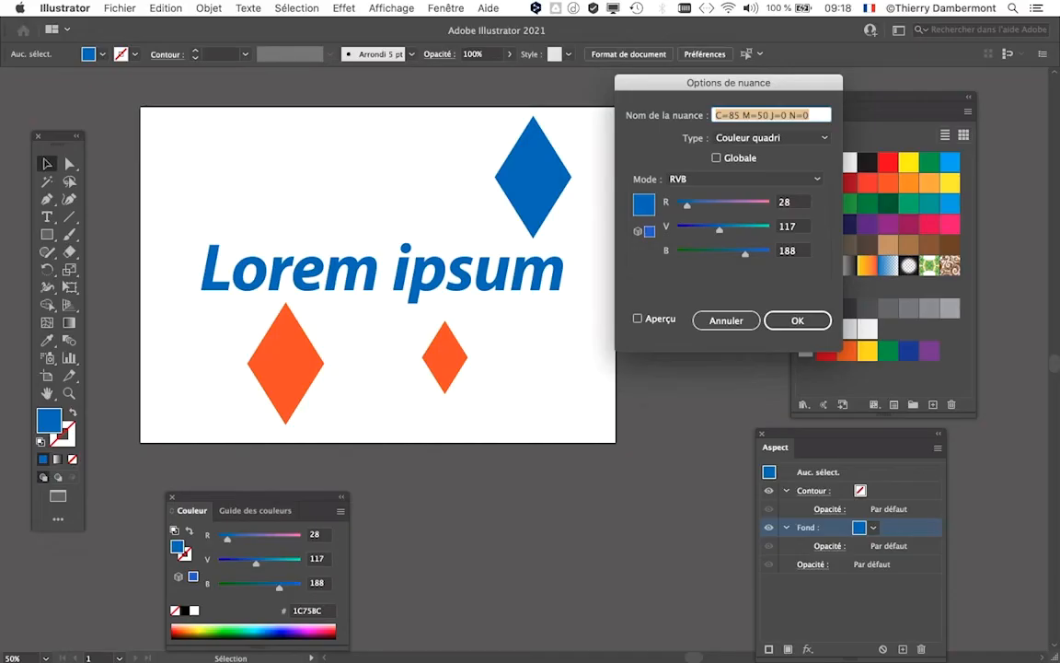
pyautogui.click(638, 318)
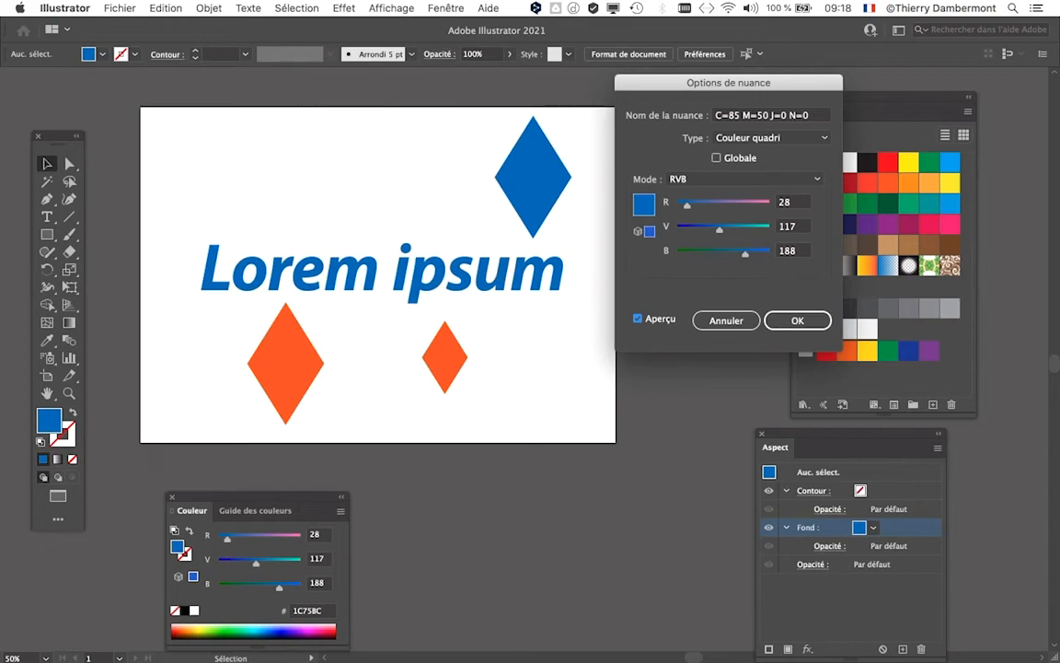
pyautogui.moveTo(686, 204); pyautogui.dragTo(743, 204)
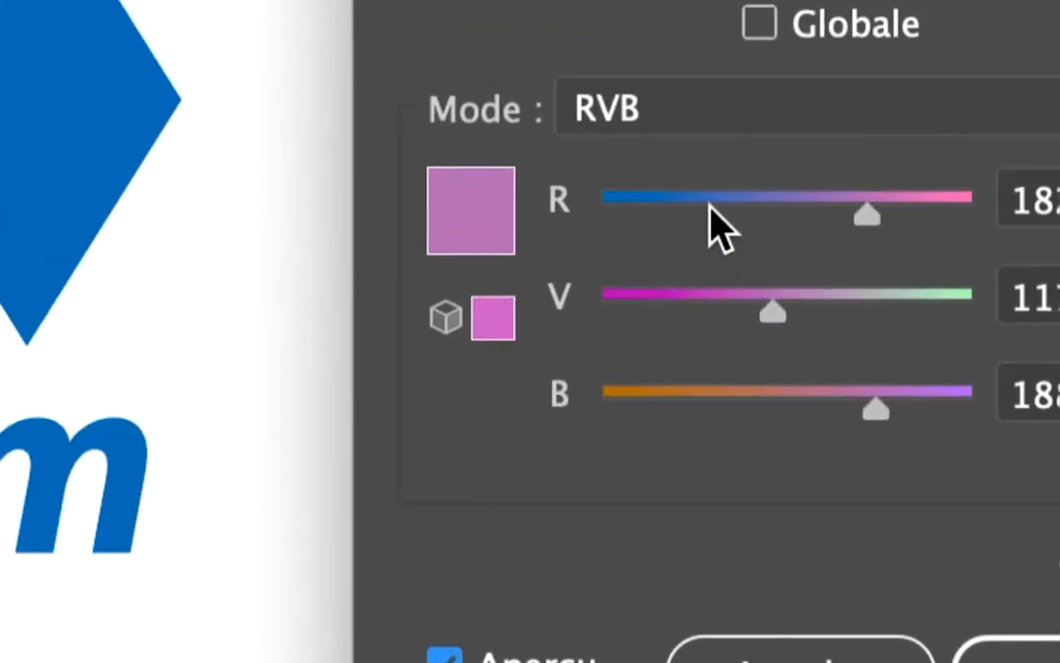
pyautogui.click(792, 12)
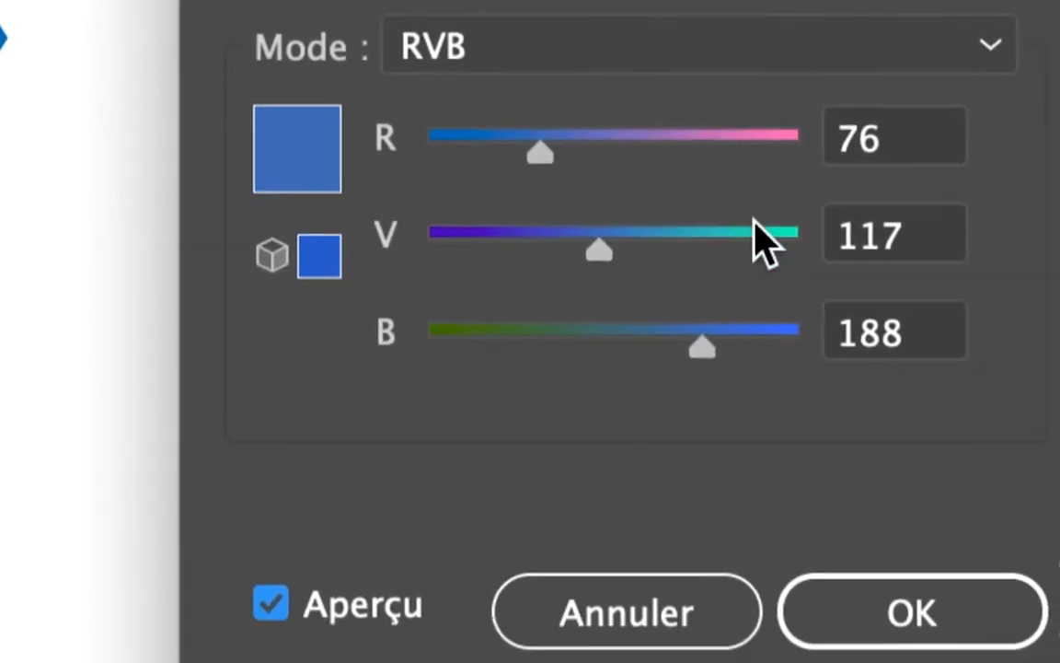
pyautogui.click(1031, 10)
pyautogui.click(752, 228)
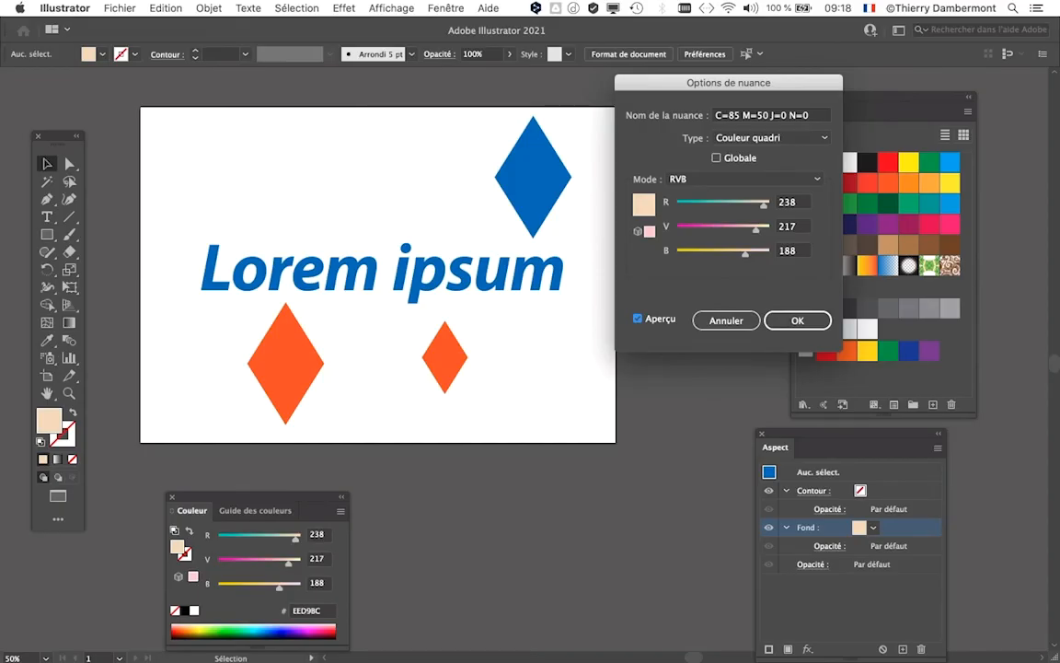
pyautogui.press('Return')
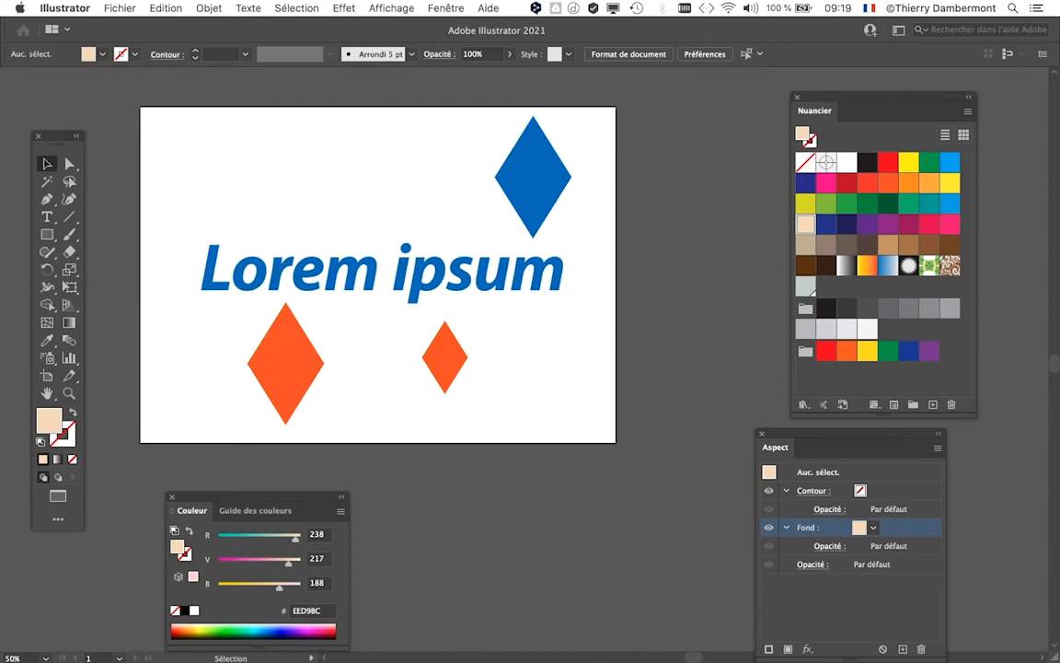
# Select all the artwork, then move the Aspect panel away from the artboard and the Nuancier panel right beside it.
pyautogui.press('super+a')
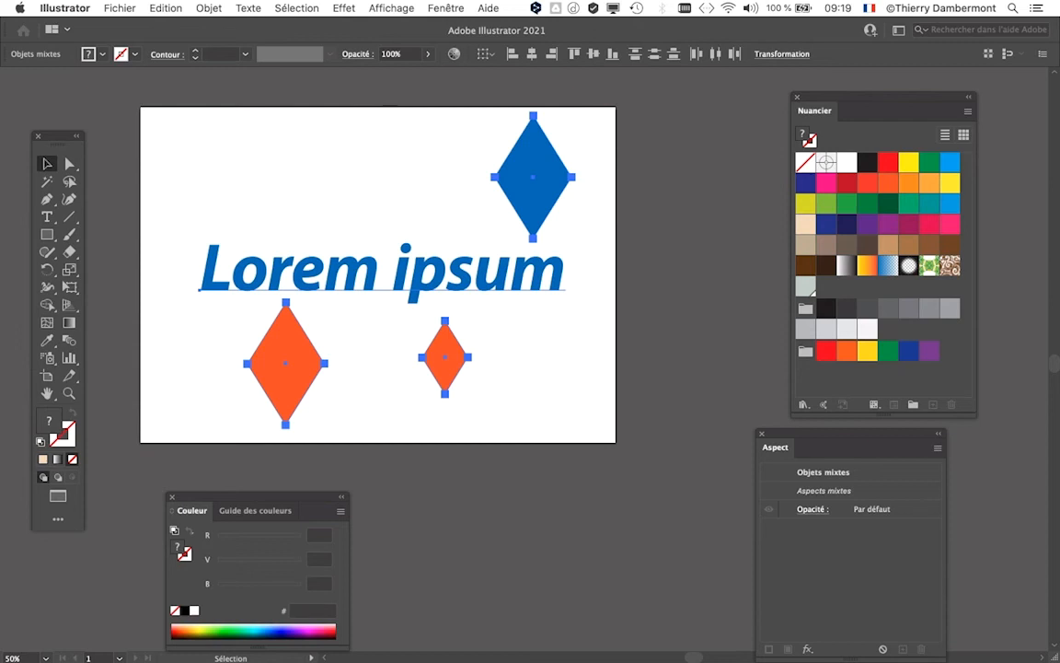
pyautogui.click(294, 9)
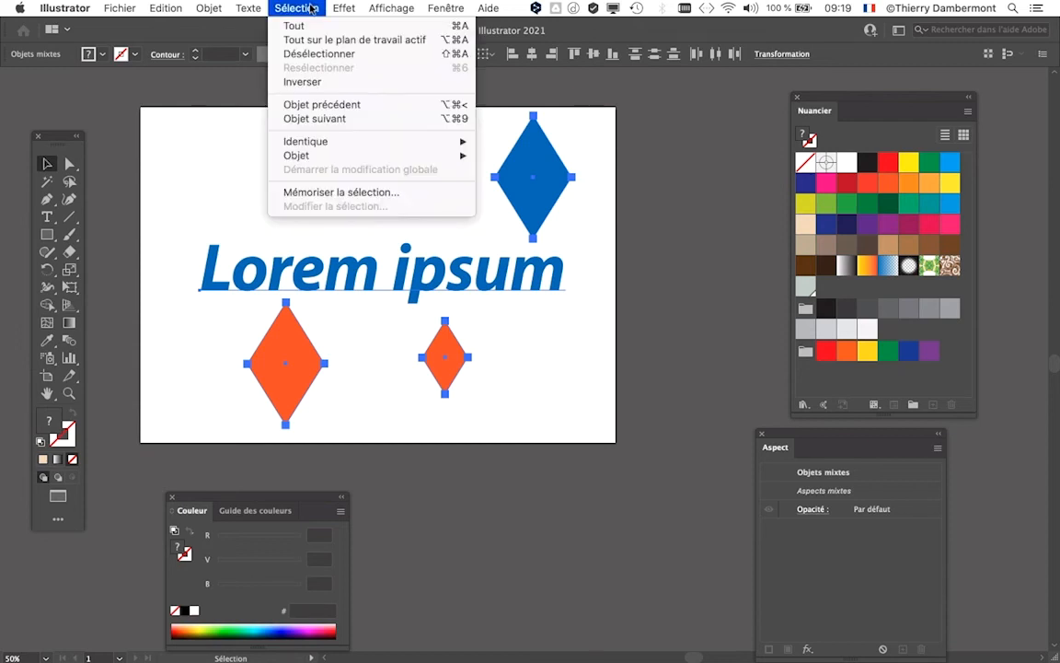
pyautogui.click(279, 25)
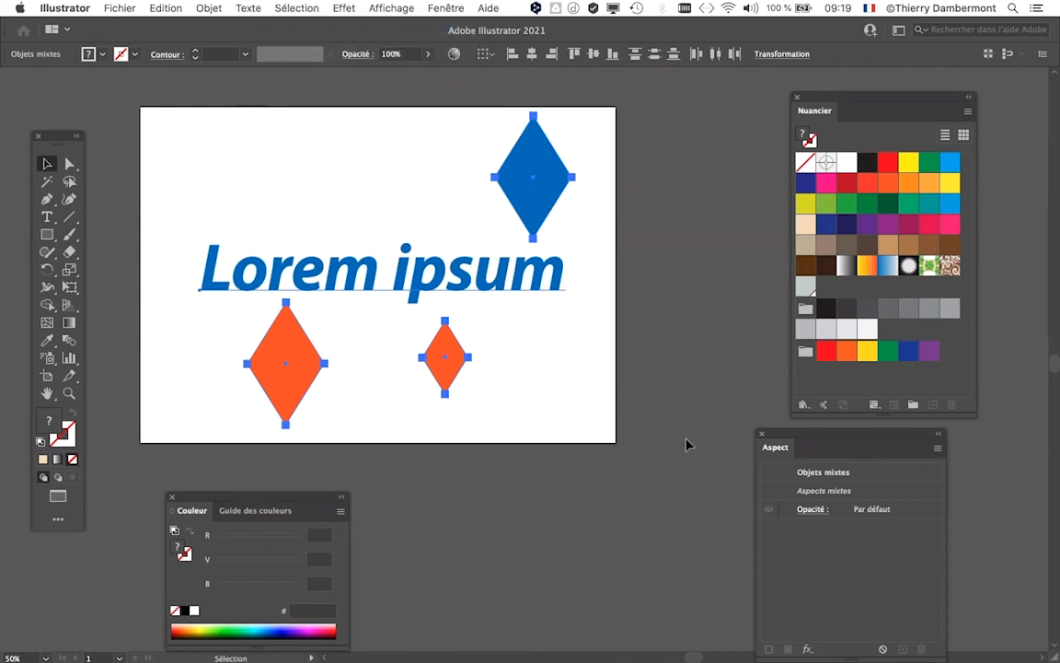
pyautogui.moveTo(776, 439); pyautogui.dragTo(910, 484)
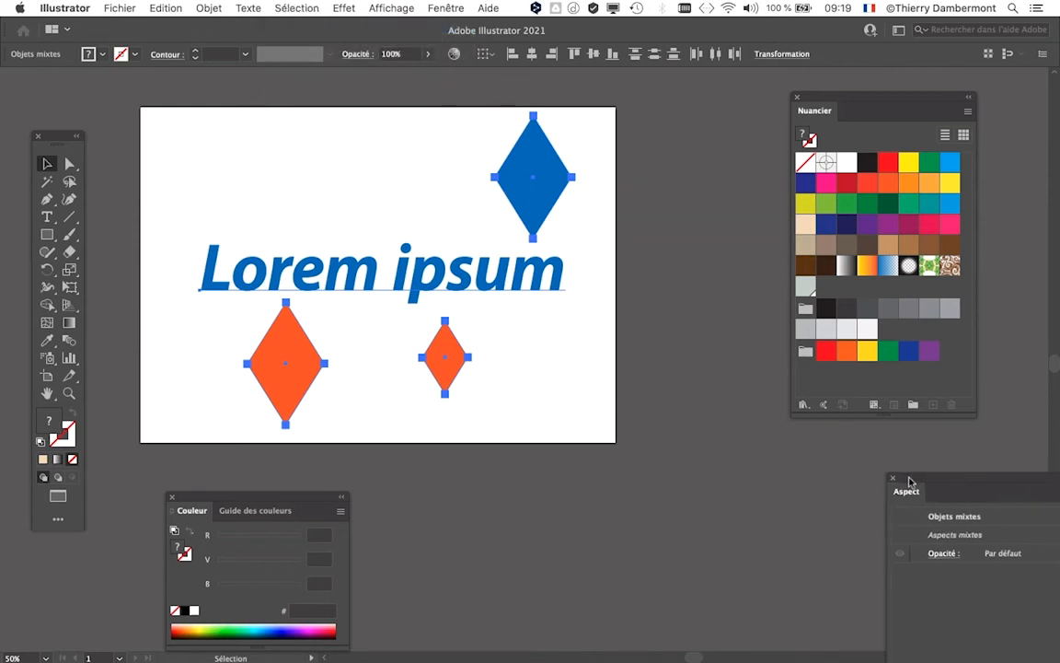
pyautogui.moveTo(821, 99); pyautogui.dragTo(678, 98)
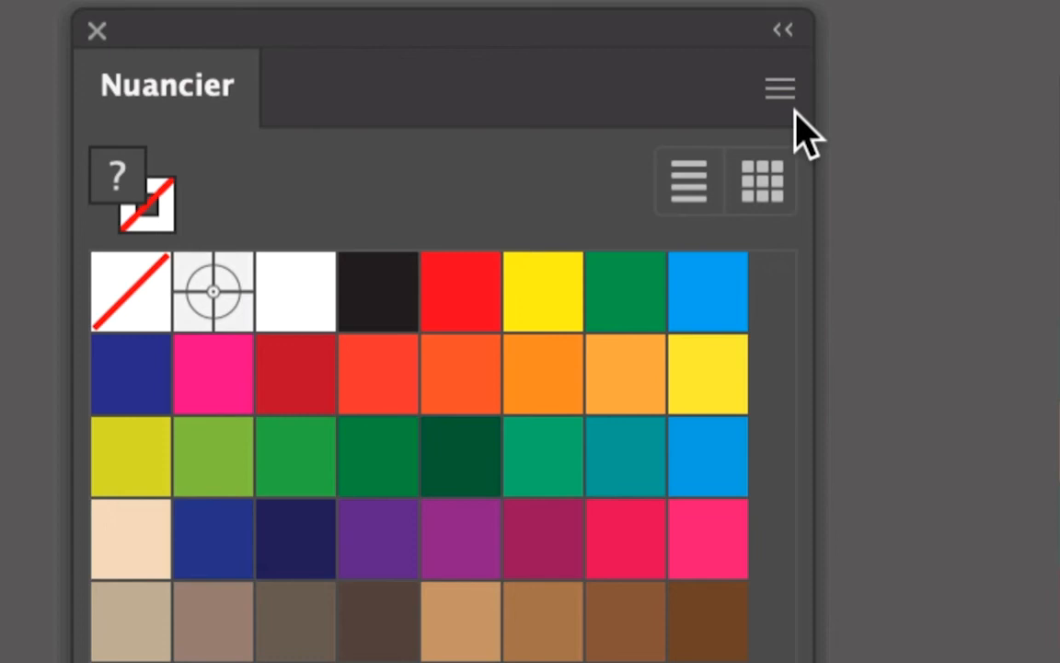
pyautogui.click(784, 93)
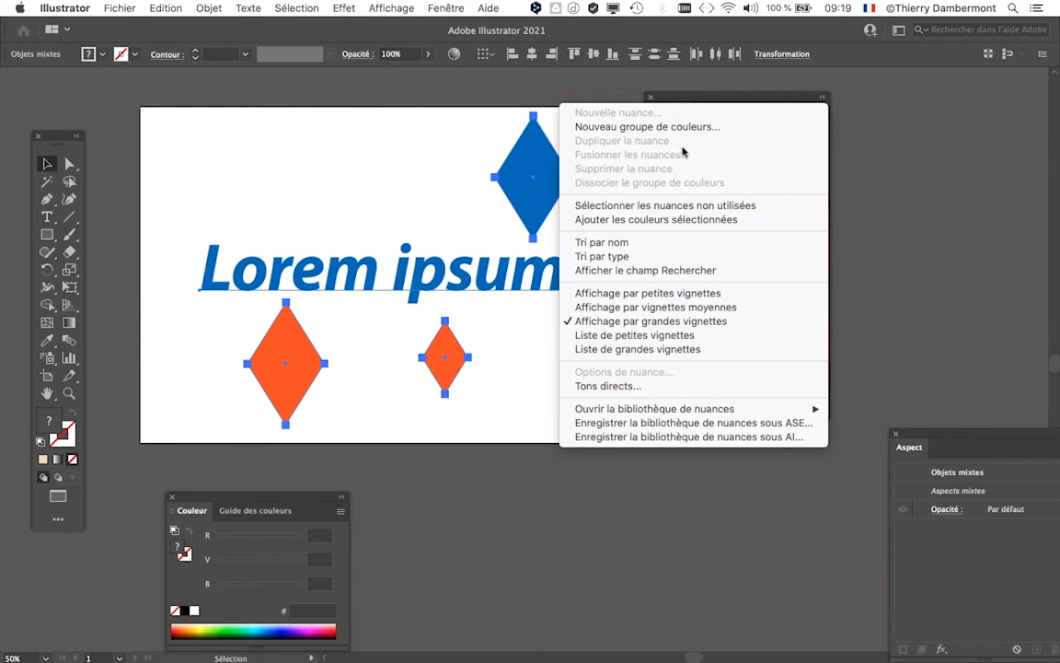
pyautogui.click(733, 101)
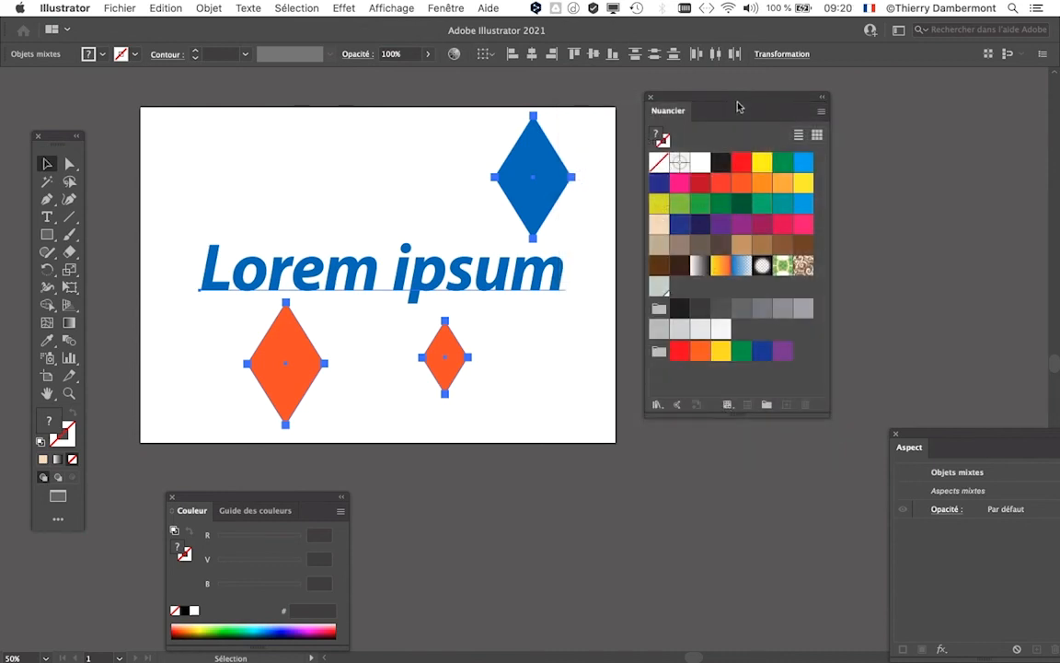
pyautogui.click(820, 111)
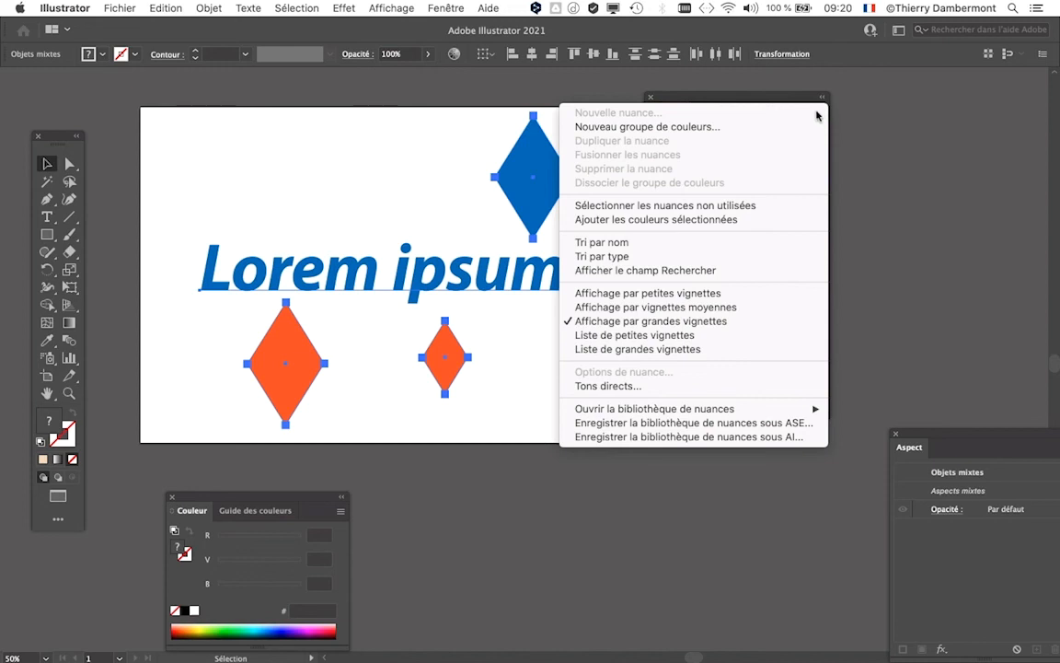
pyautogui.click(747, 102)
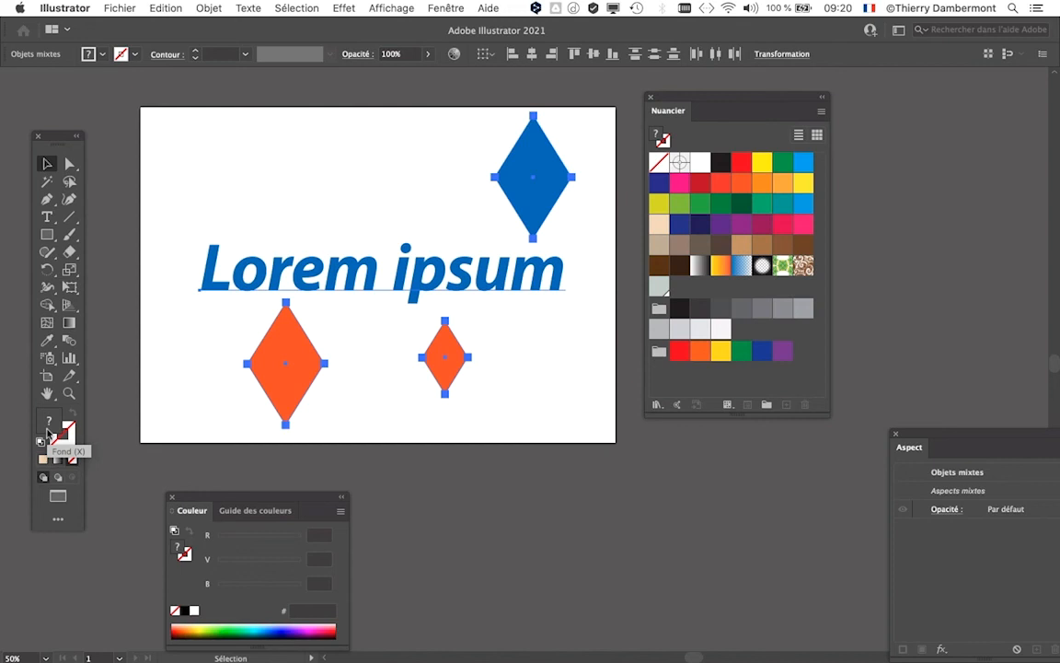
# Select the Lorem ipsum text and all three diamonds and add their selected colours to the Nuancier as global swatches.
pyautogui.moveTo(471, 359); pyautogui.dragTo(241, 350)
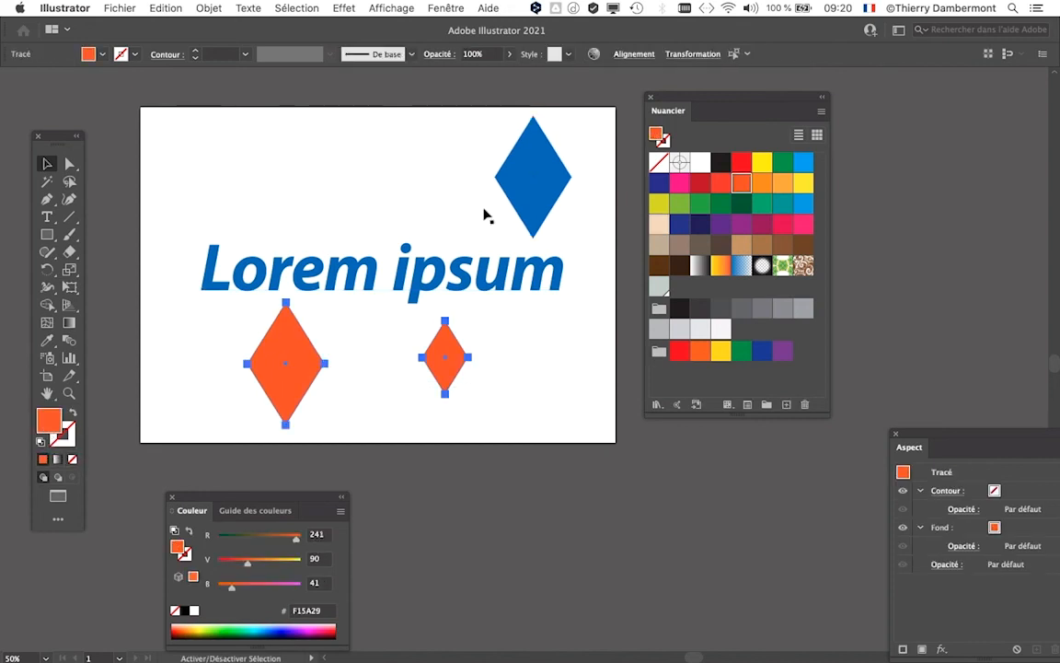
pyautogui.keyDown('shift'); pyautogui.click(506, 179); pyautogui.keyUp('shift')
pyautogui.click(821, 111)
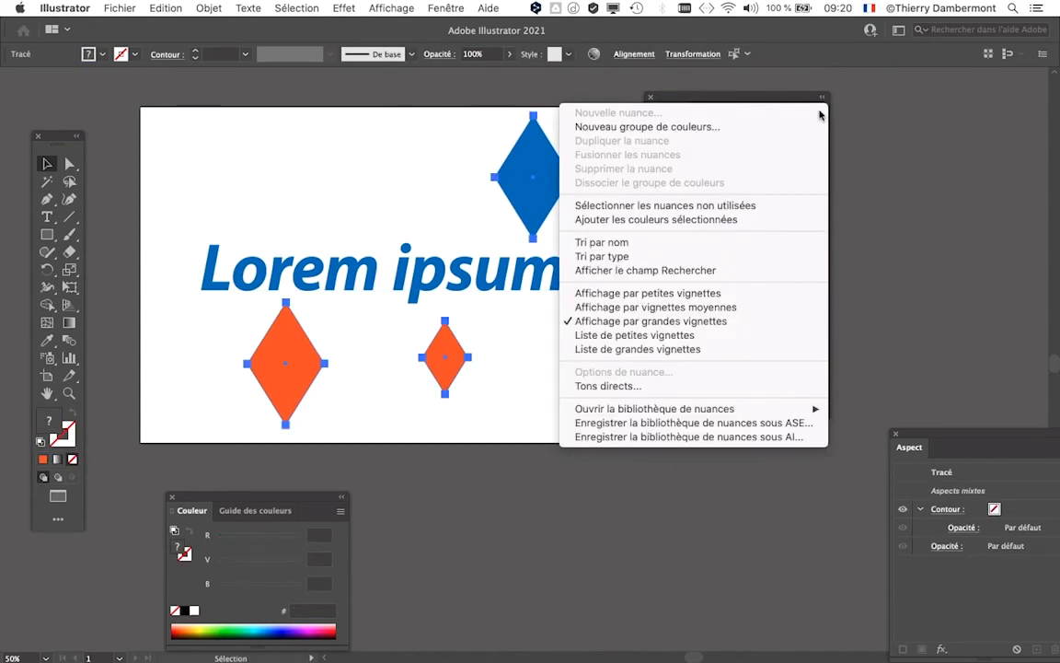
pyautogui.click(216, 143)
pyautogui.moveTo(216, 142); pyautogui.dragTo(519, 383)
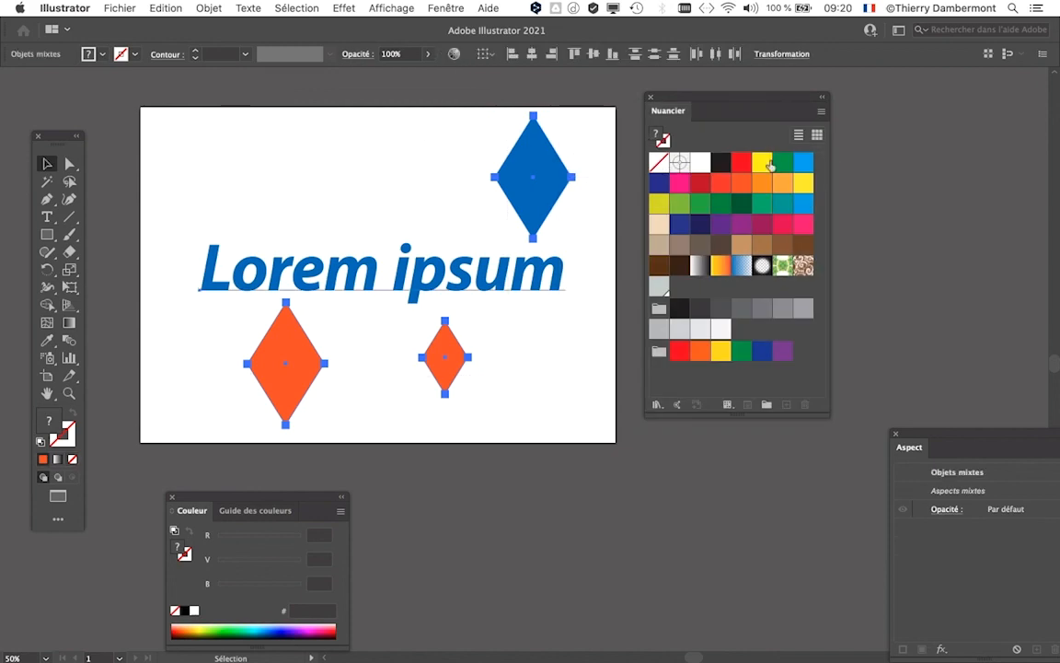
pyautogui.click(820, 111)
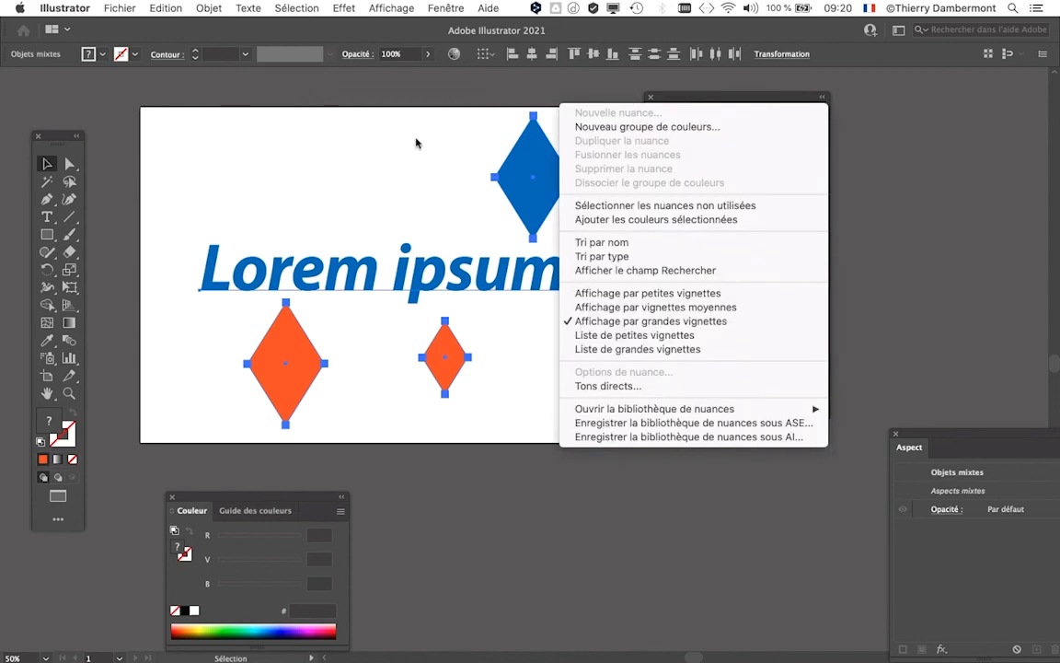
pyautogui.click(220, 142)
pyautogui.moveTo(207, 142); pyautogui.dragTo(579, 413)
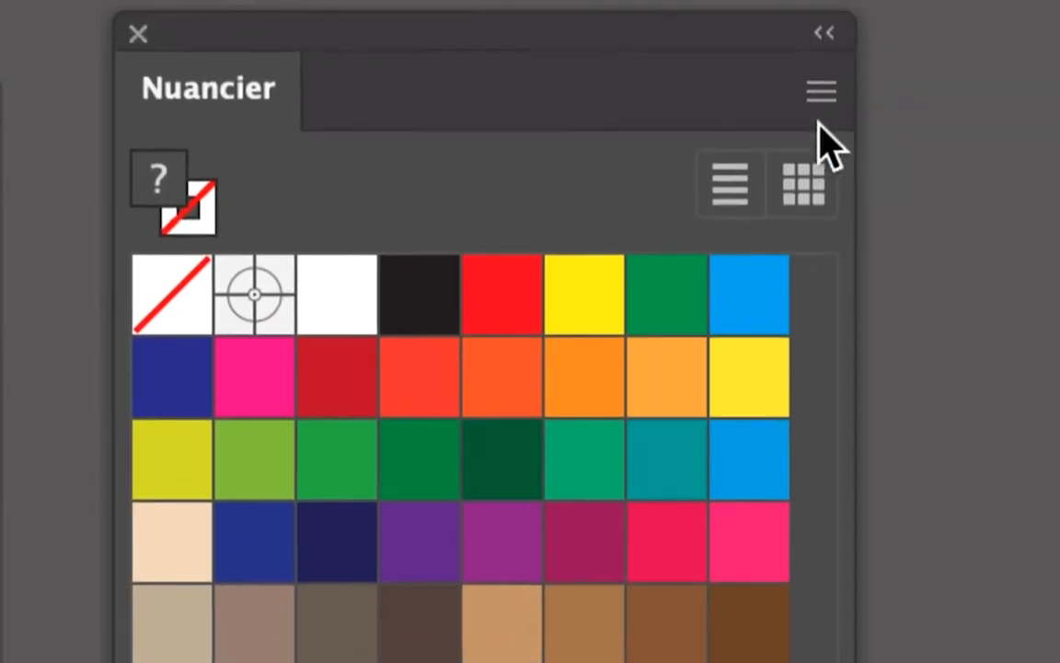
pyautogui.click(818, 110)
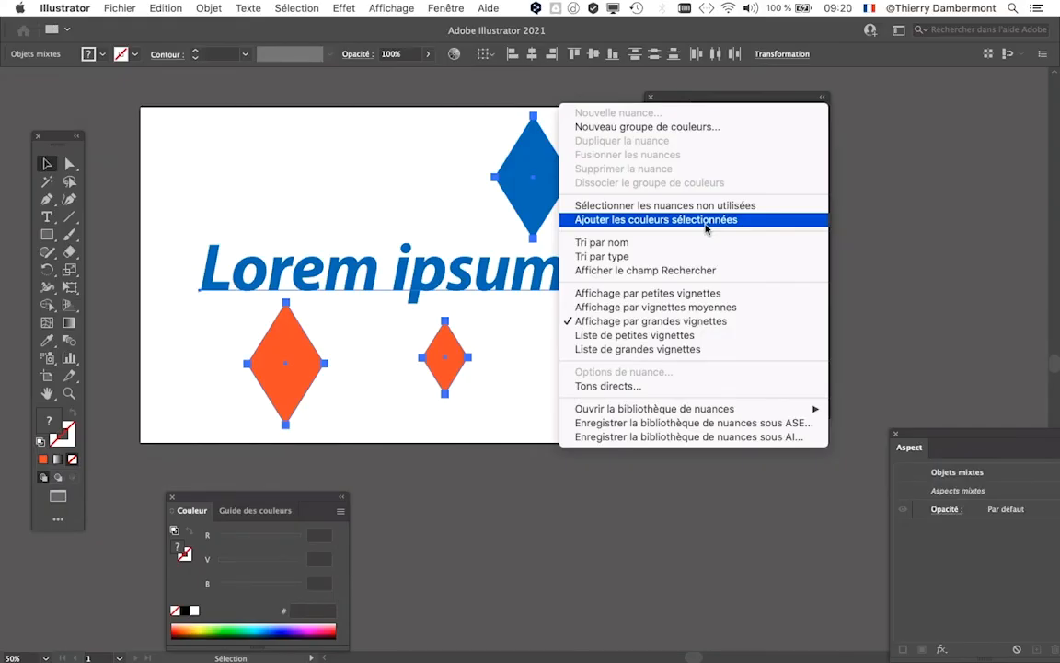
pyautogui.click(706, 221)
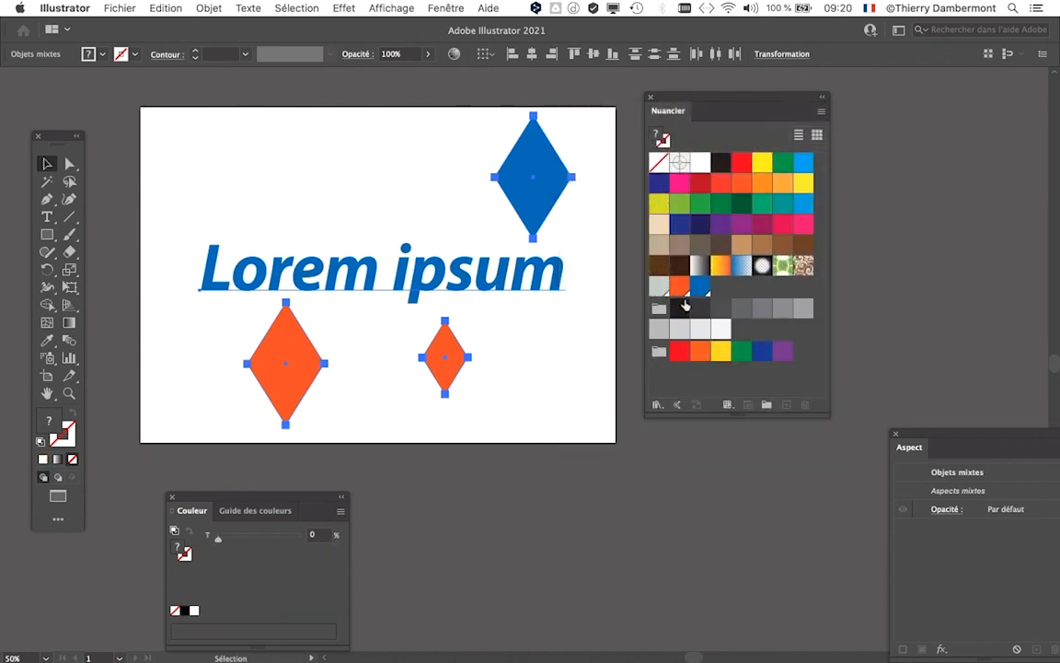
# Deselect the artwork and edit the new global orange swatch with the preview on, setting V=202 and B=135.
pyautogui.press('alt+super')
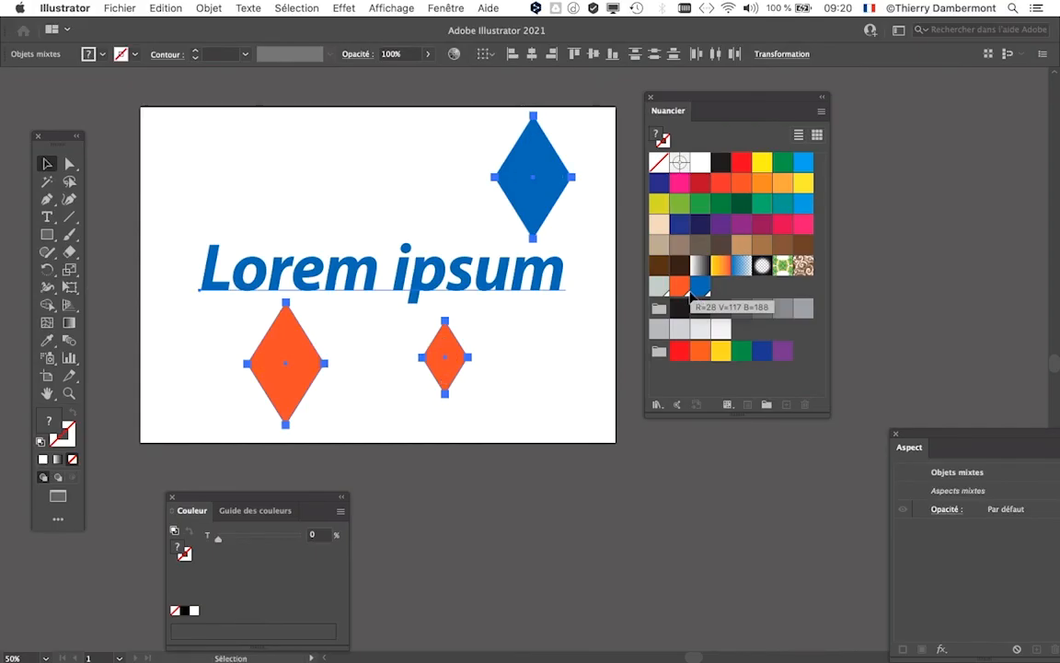
pyautogui.click(572, 333)
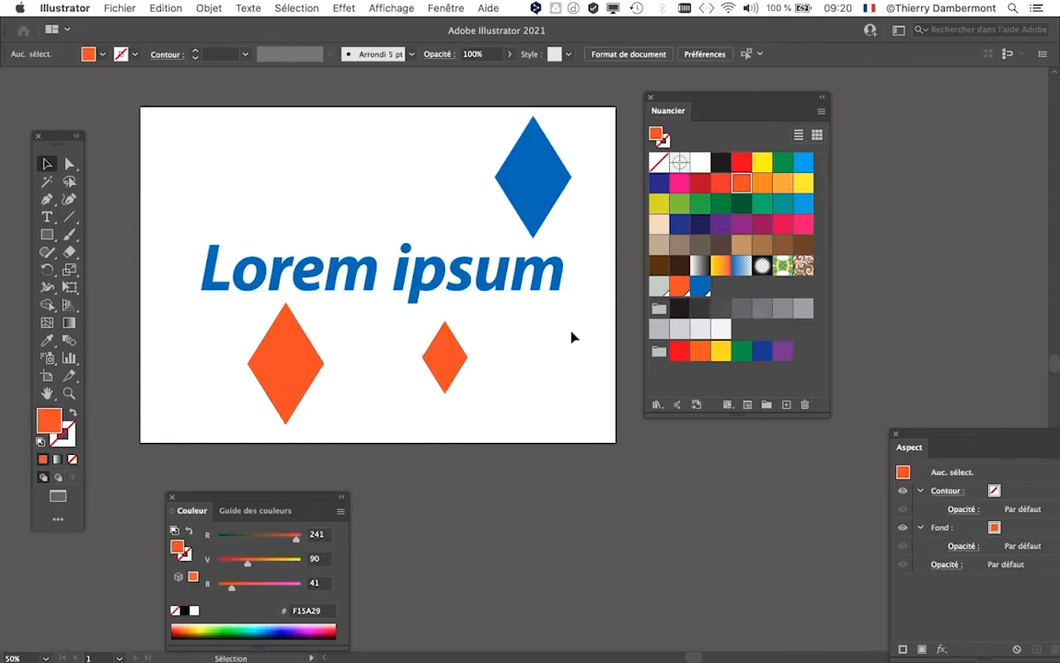
pyautogui.doubleClick(682, 290)
pyautogui.click(637, 319)
pyautogui.moveTo(692, 250); pyautogui.dragTo(750, 229)
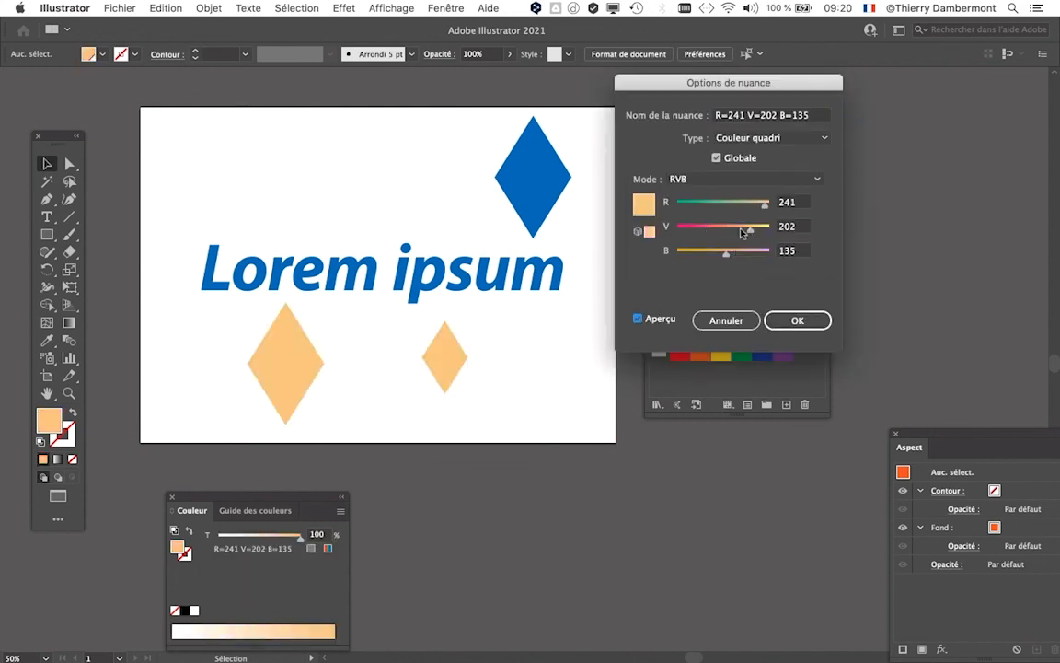
pyautogui.click(824, 328)
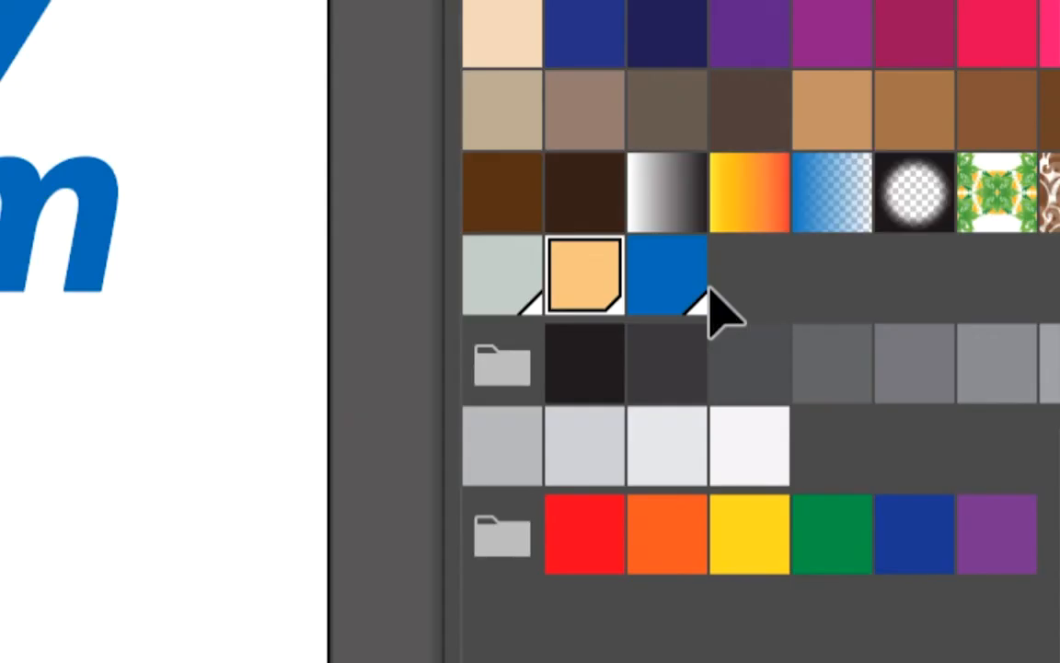
# Set the new global blue swatch to R=205 with the preview on, and move the Nuancier panel farther from the artboard.
pyautogui.doubleClick(698, 287)
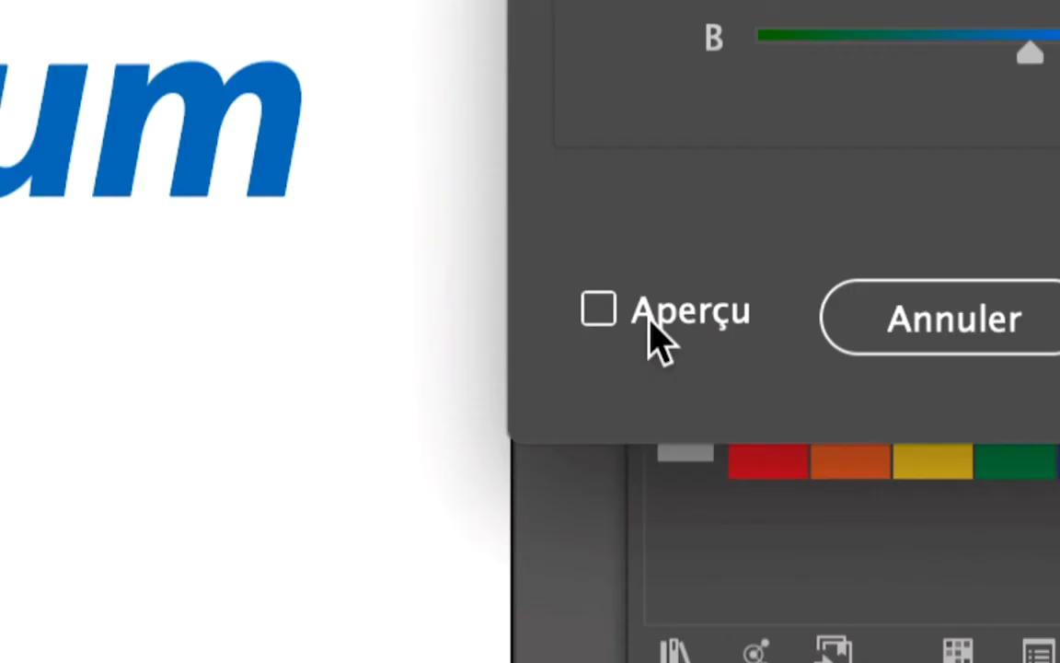
pyautogui.click(655, 339)
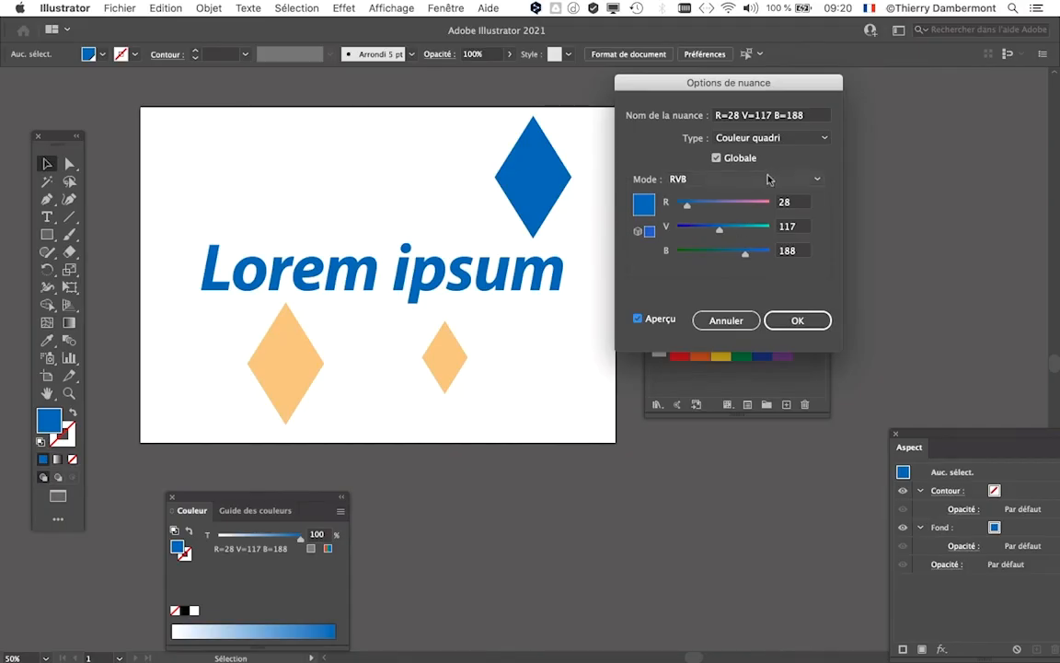
pyautogui.click(750, 203)
pyautogui.click(783, 318)
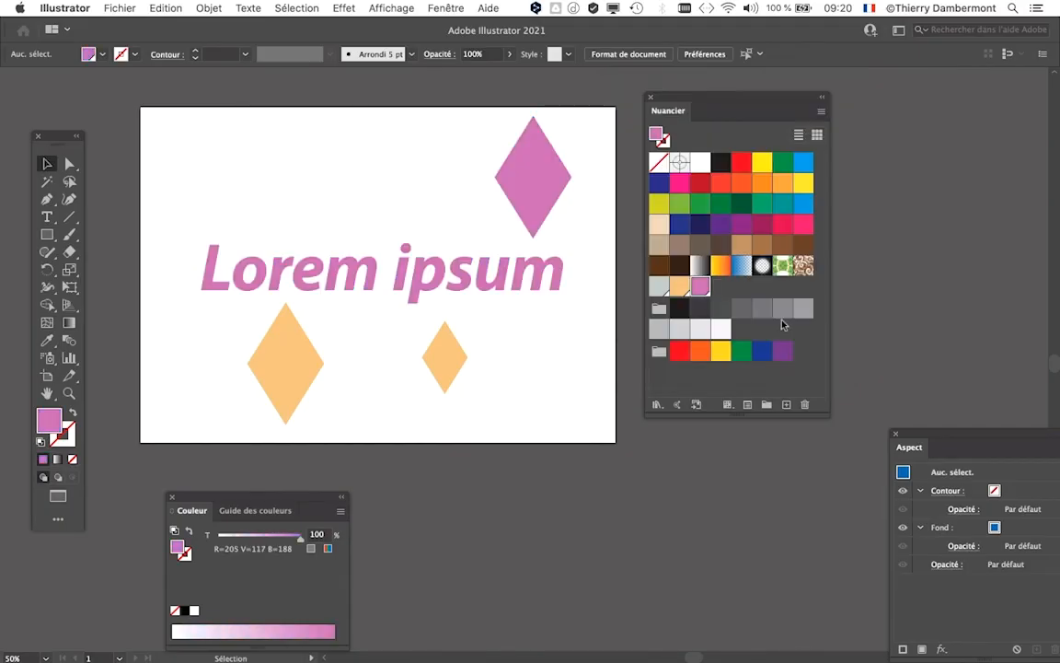
pyautogui.moveTo(714, 97); pyautogui.dragTo(762, 83)
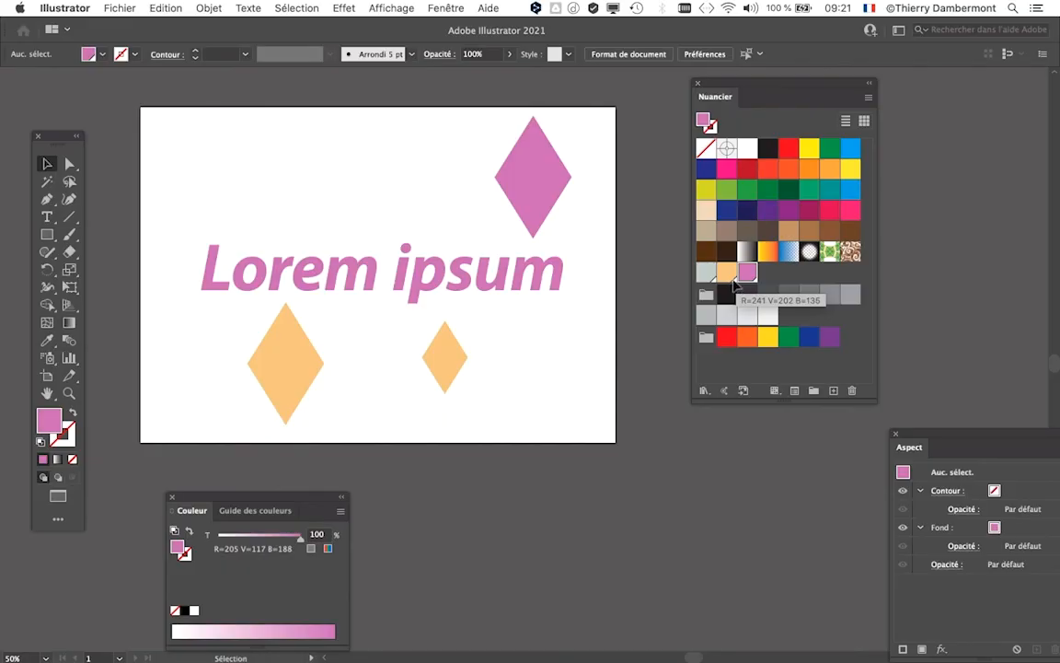
# Save the document under the new name texte - fonds multiples et transformations - 04.ai in the Illustrator FAD nov 2021 (local) folder.
pyautogui.click(120, 7)
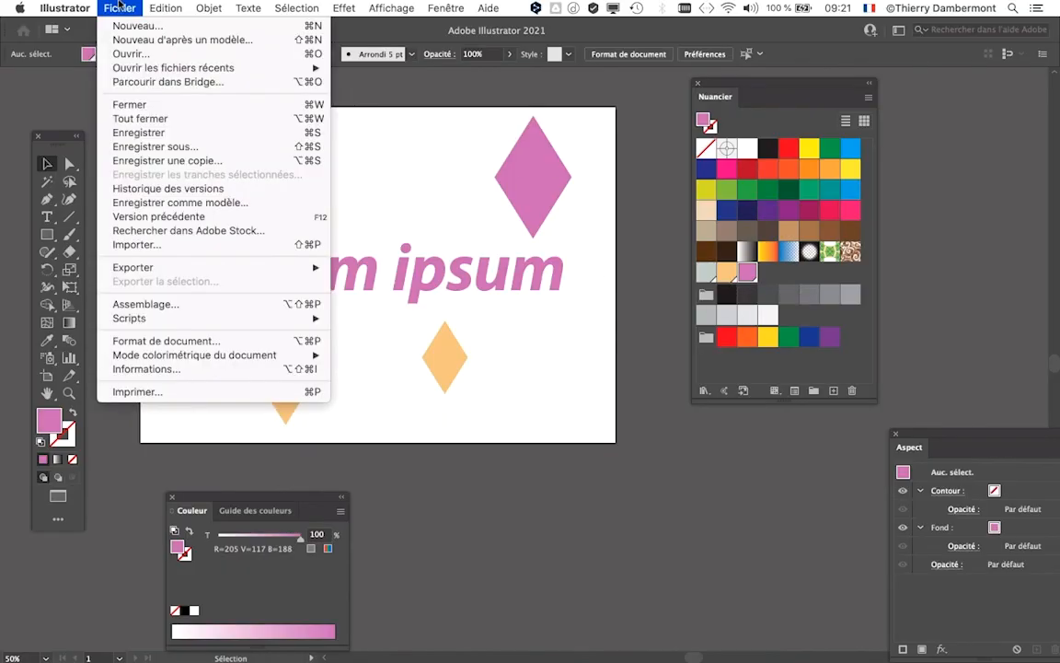
pyautogui.click(154, 146)
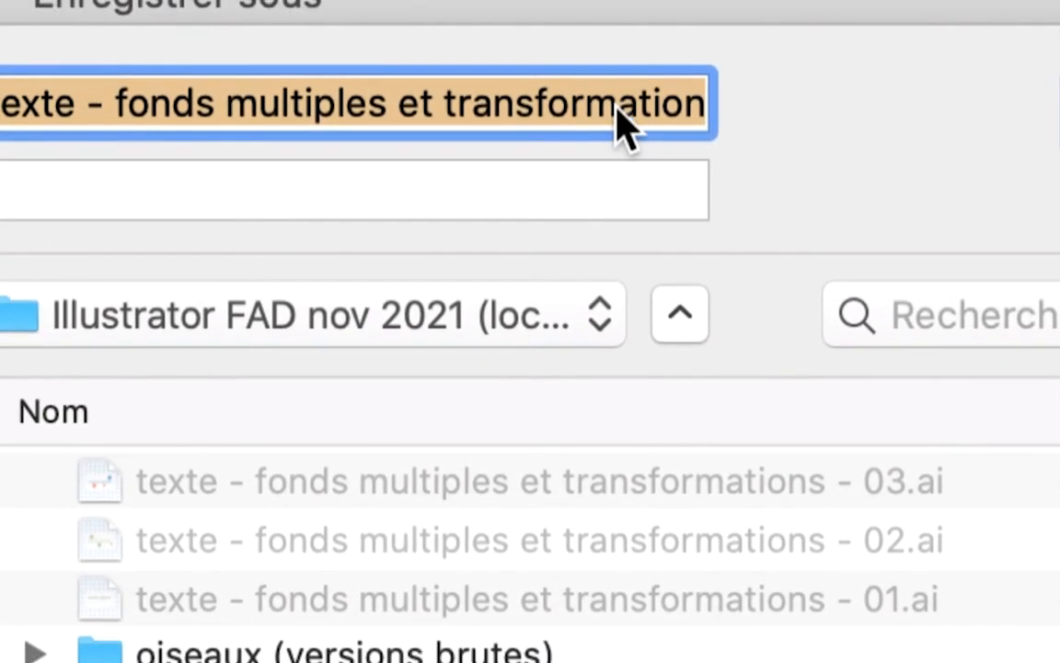
pyautogui.click(616, 106)
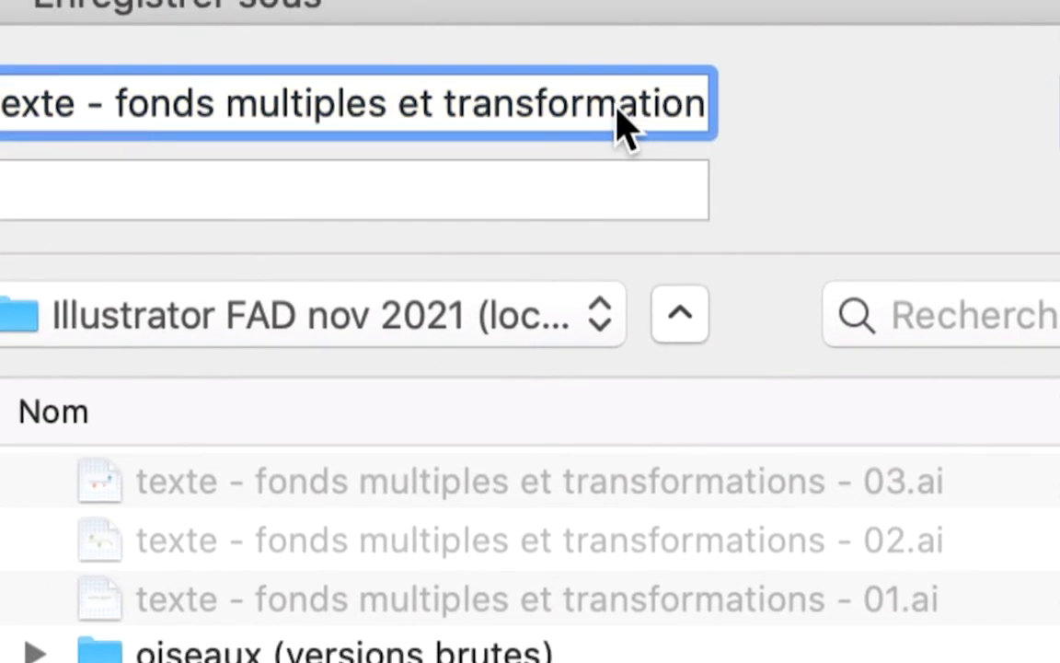
pyautogui.press('super+Right')
pyautogui.press('Left')
pyautogui.press('Left')
pyautogui.press('Left')
pyautogui.hotkey('shift', 'Left')
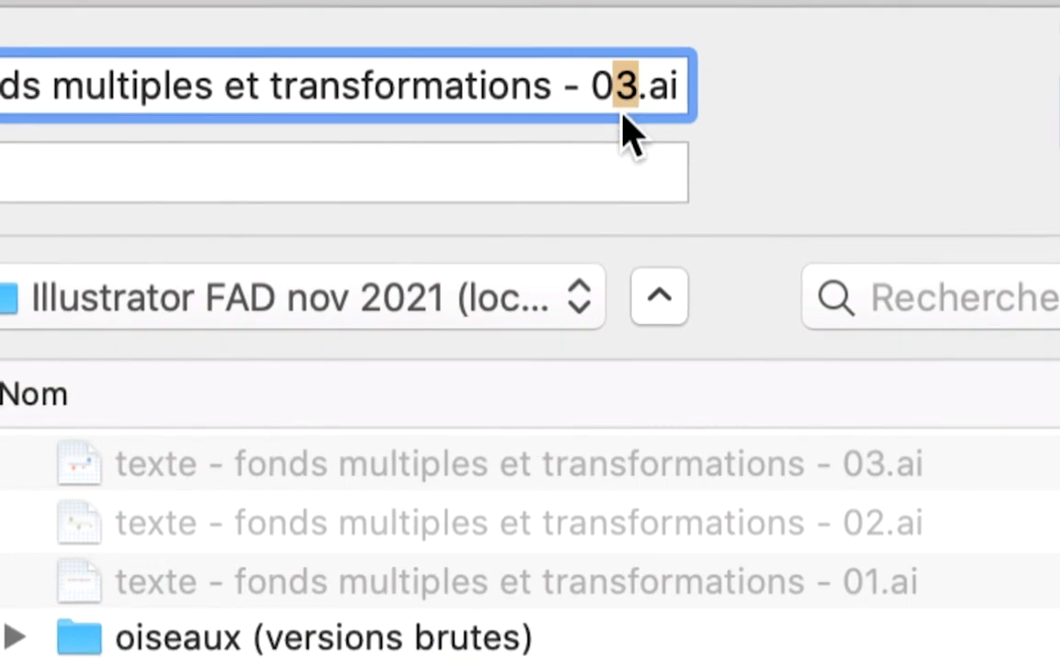
pyautogui.write('4')
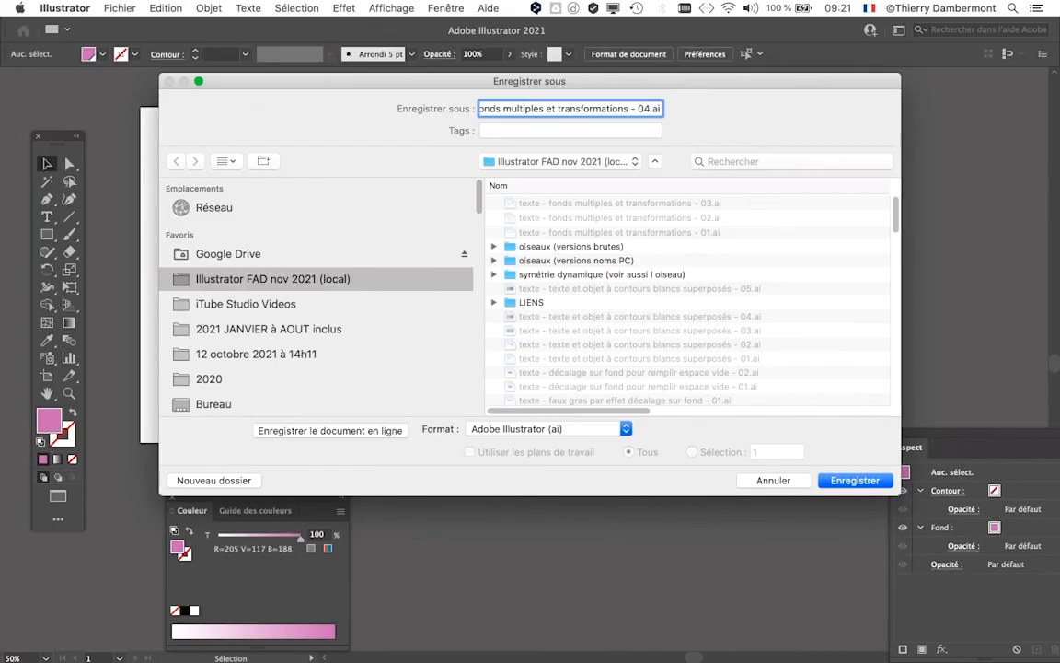